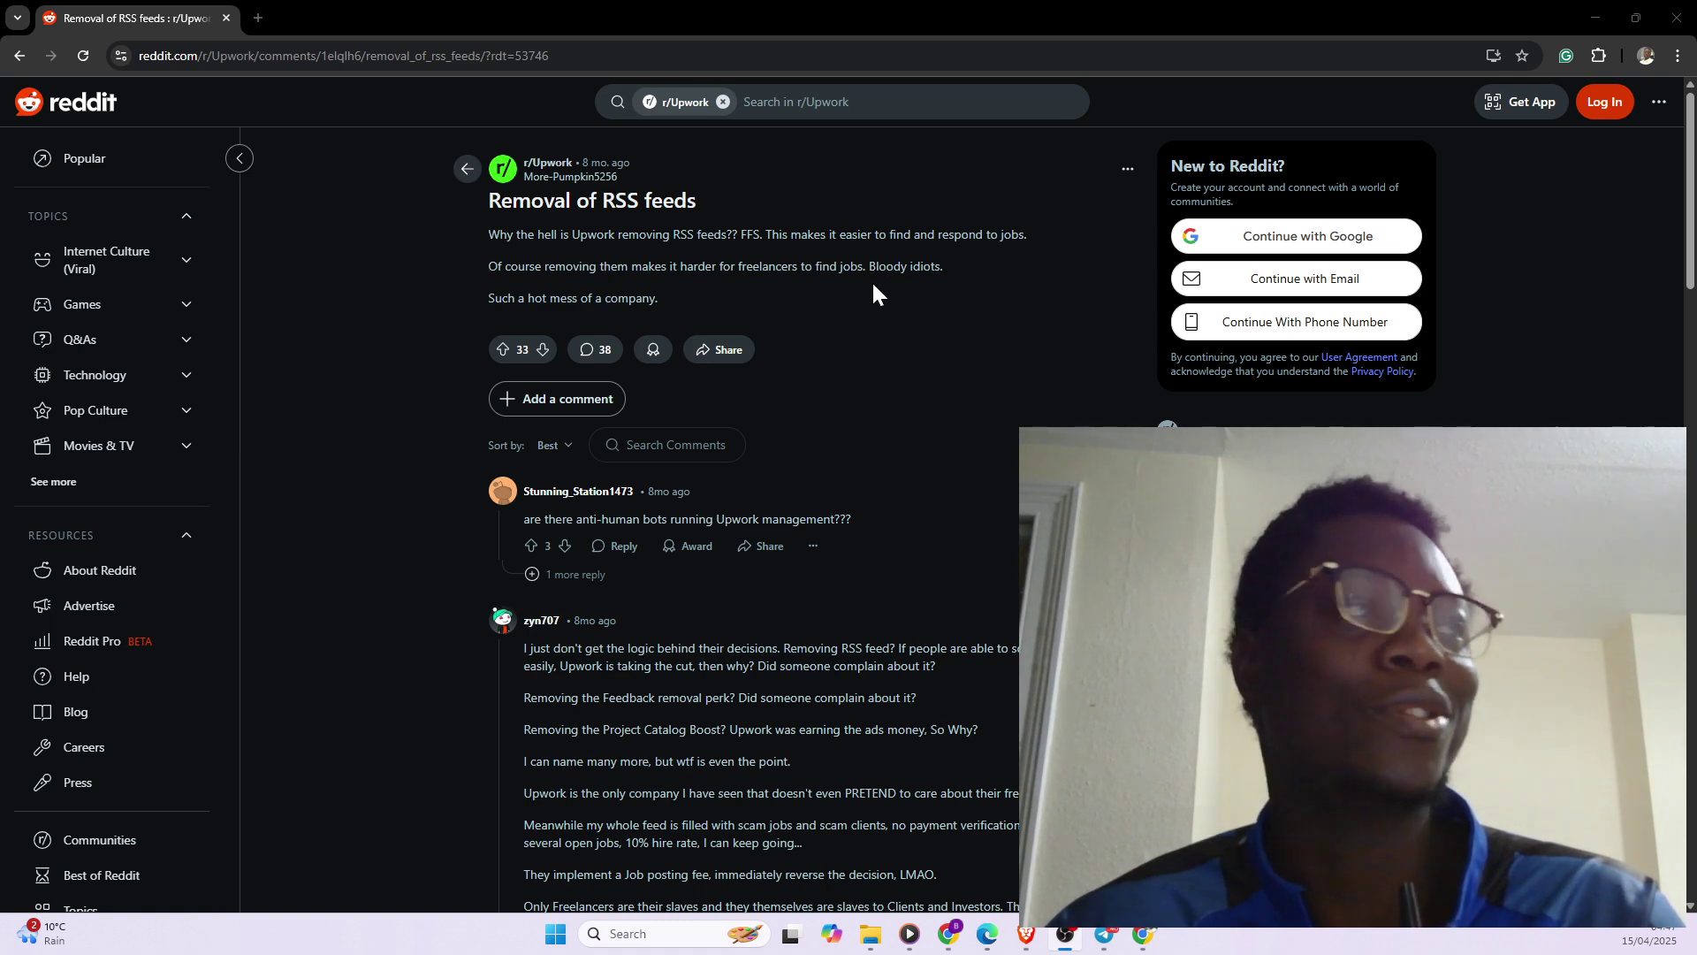
- Scroll through the r/Upwork 'Removal of RSS feeds' post and its comments
scroll(772, 466, down, 3)
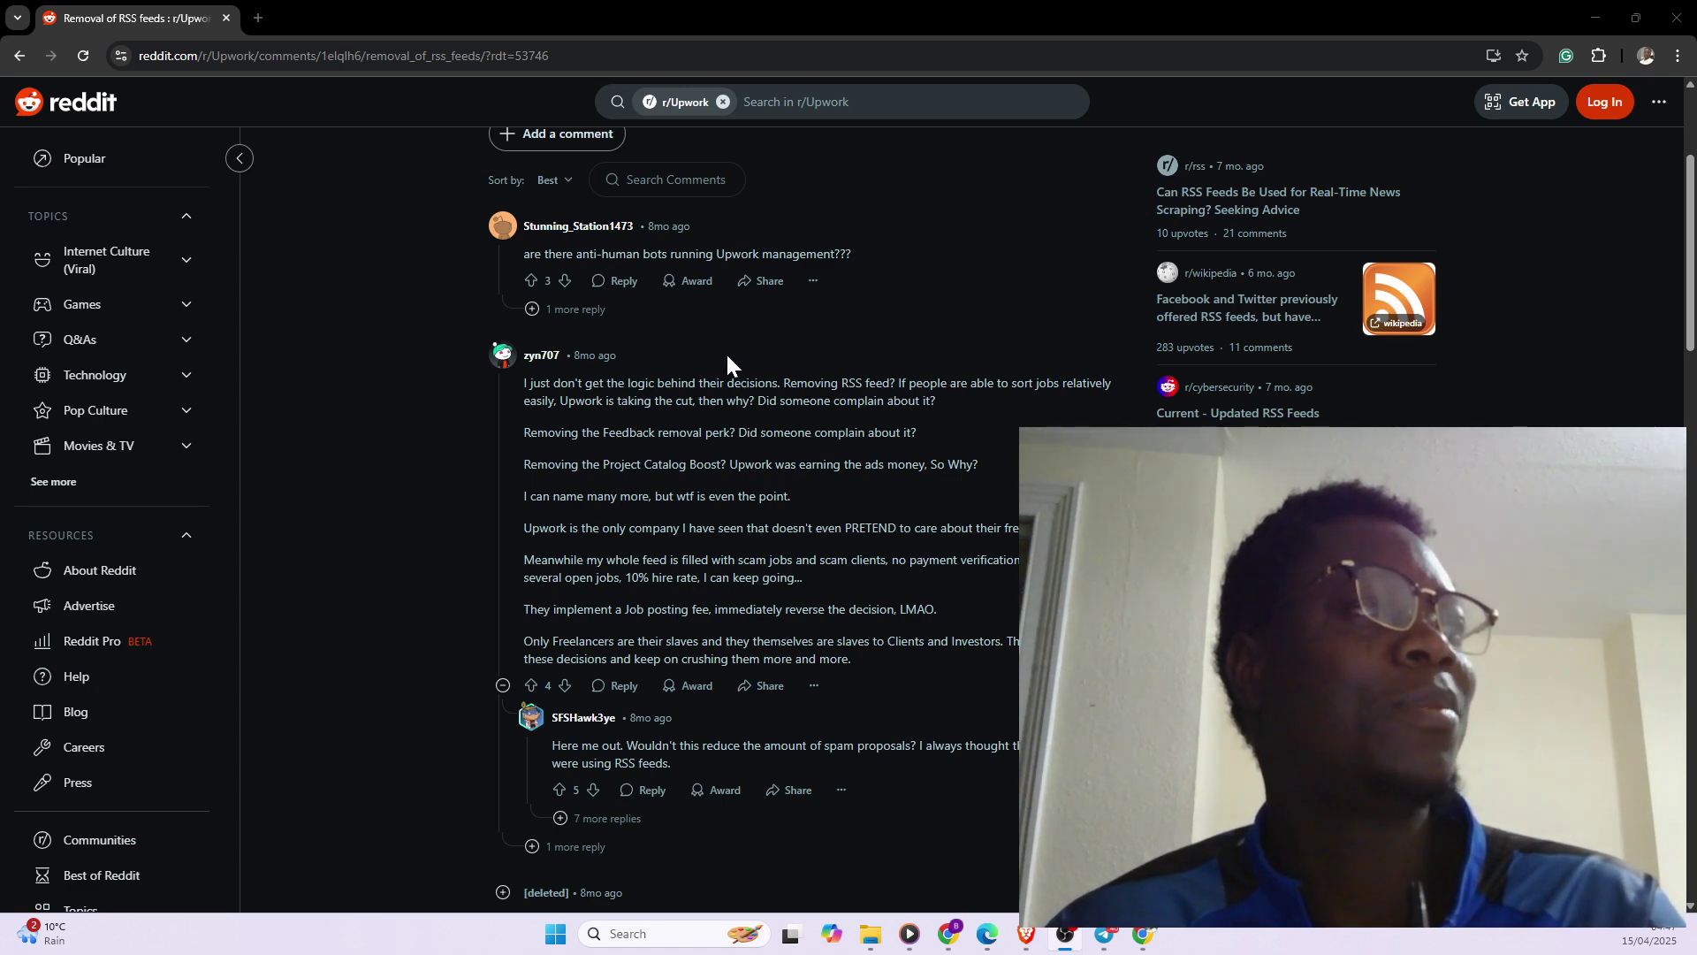
scroll(725, 352, up, 1)
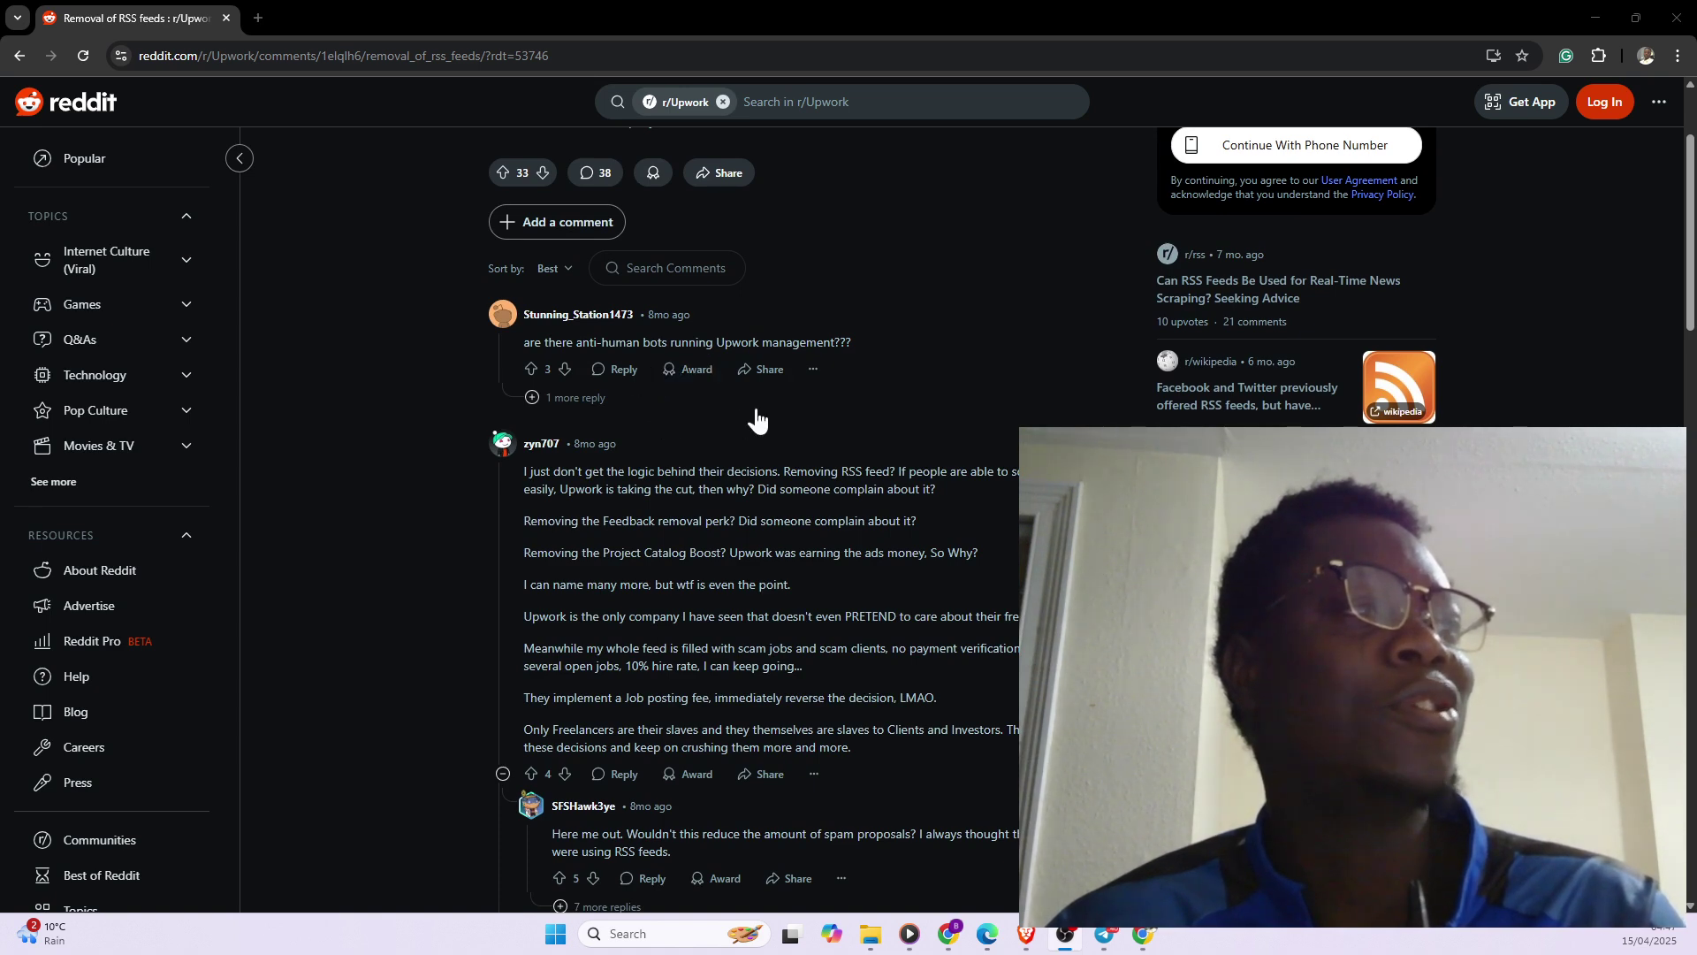
scroll(666, 501, down, 1)
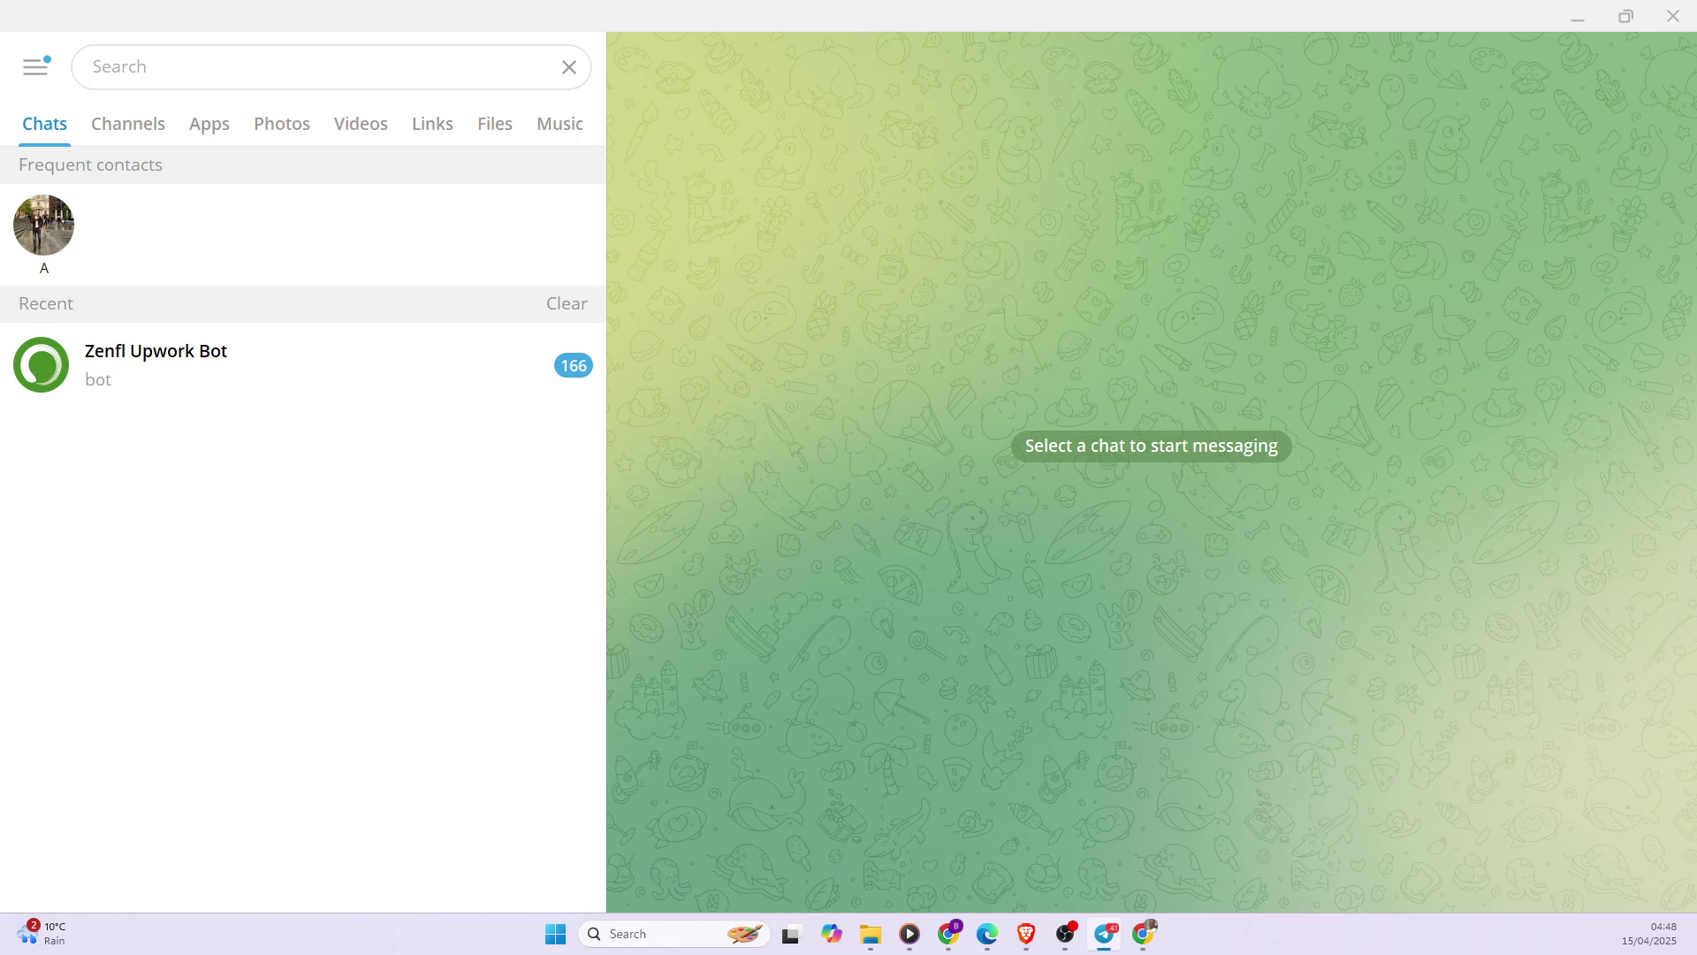
- Open the Zenfl Upwork Bot chat from search and jump to its newest Lead Generation job alert
text(Zenfl Upwork Bot)
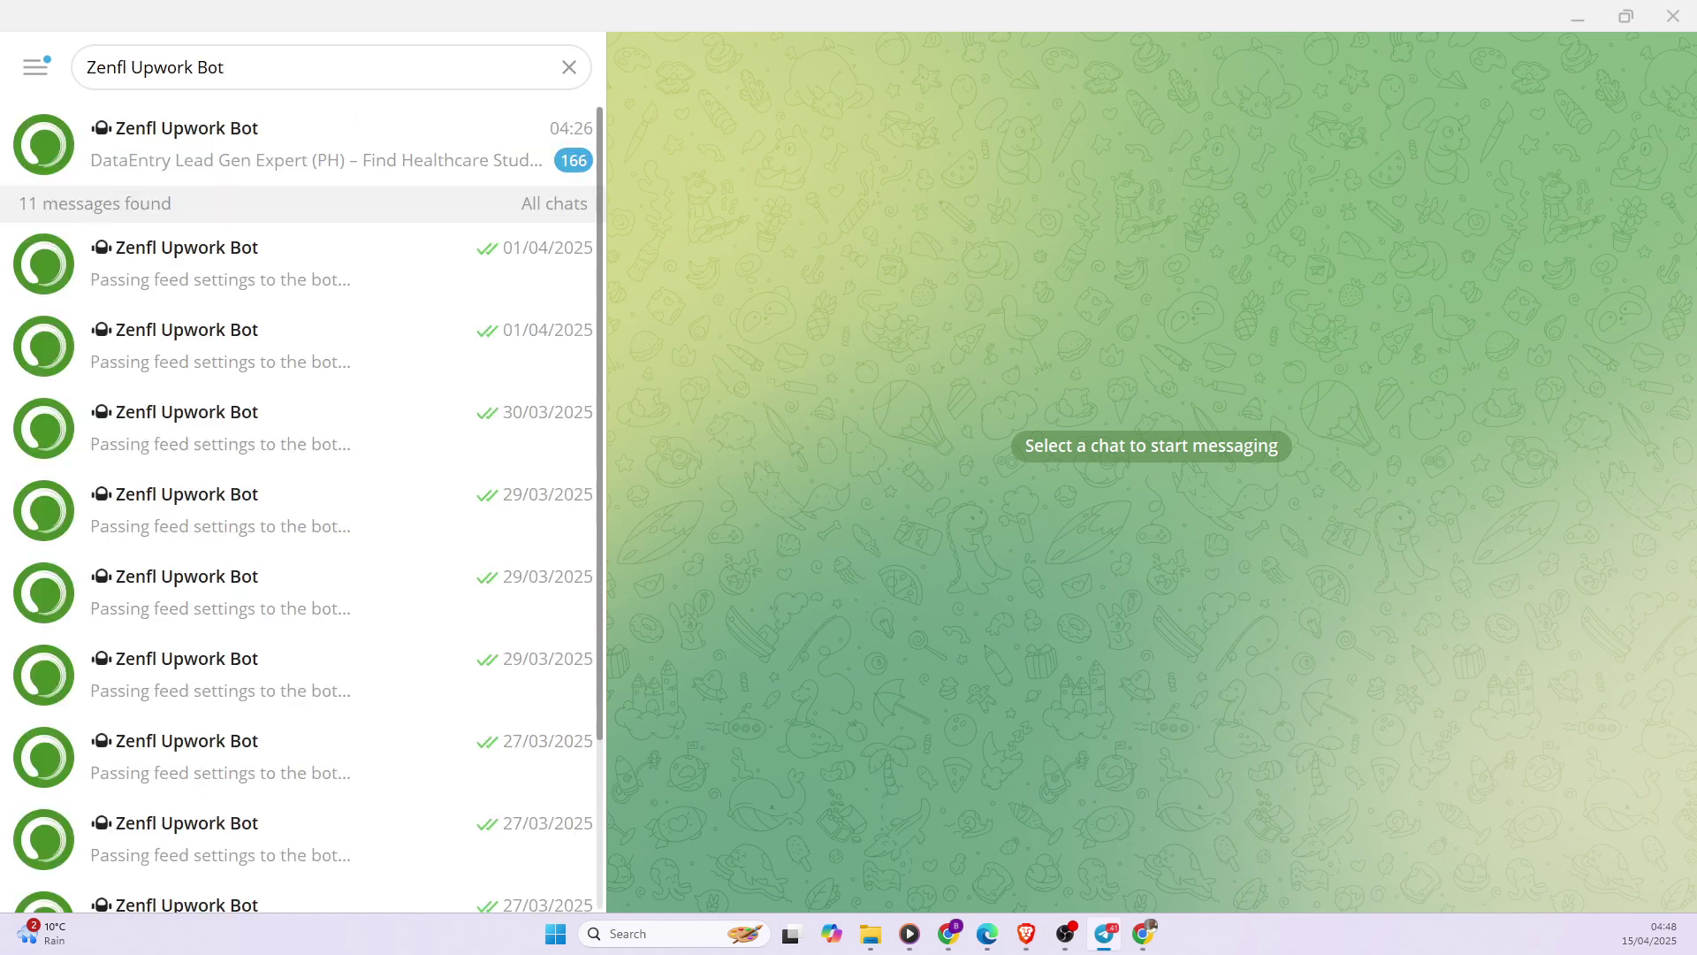
click(209, 152)
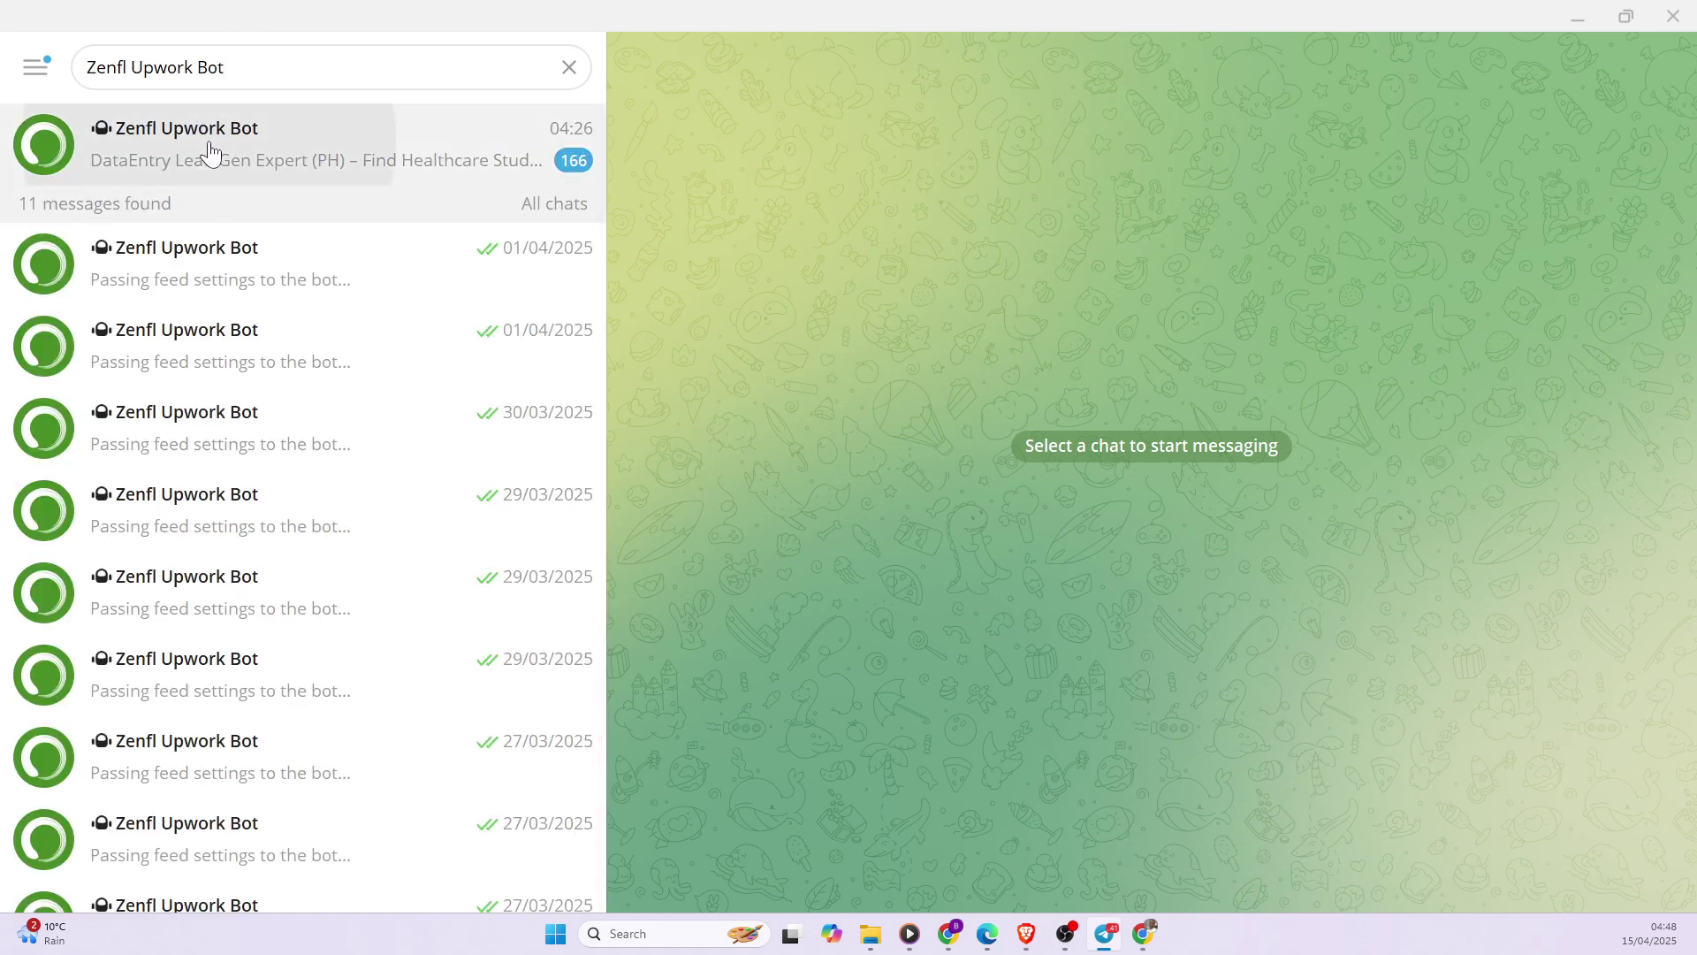
scroll(1011, 500, down, 2)
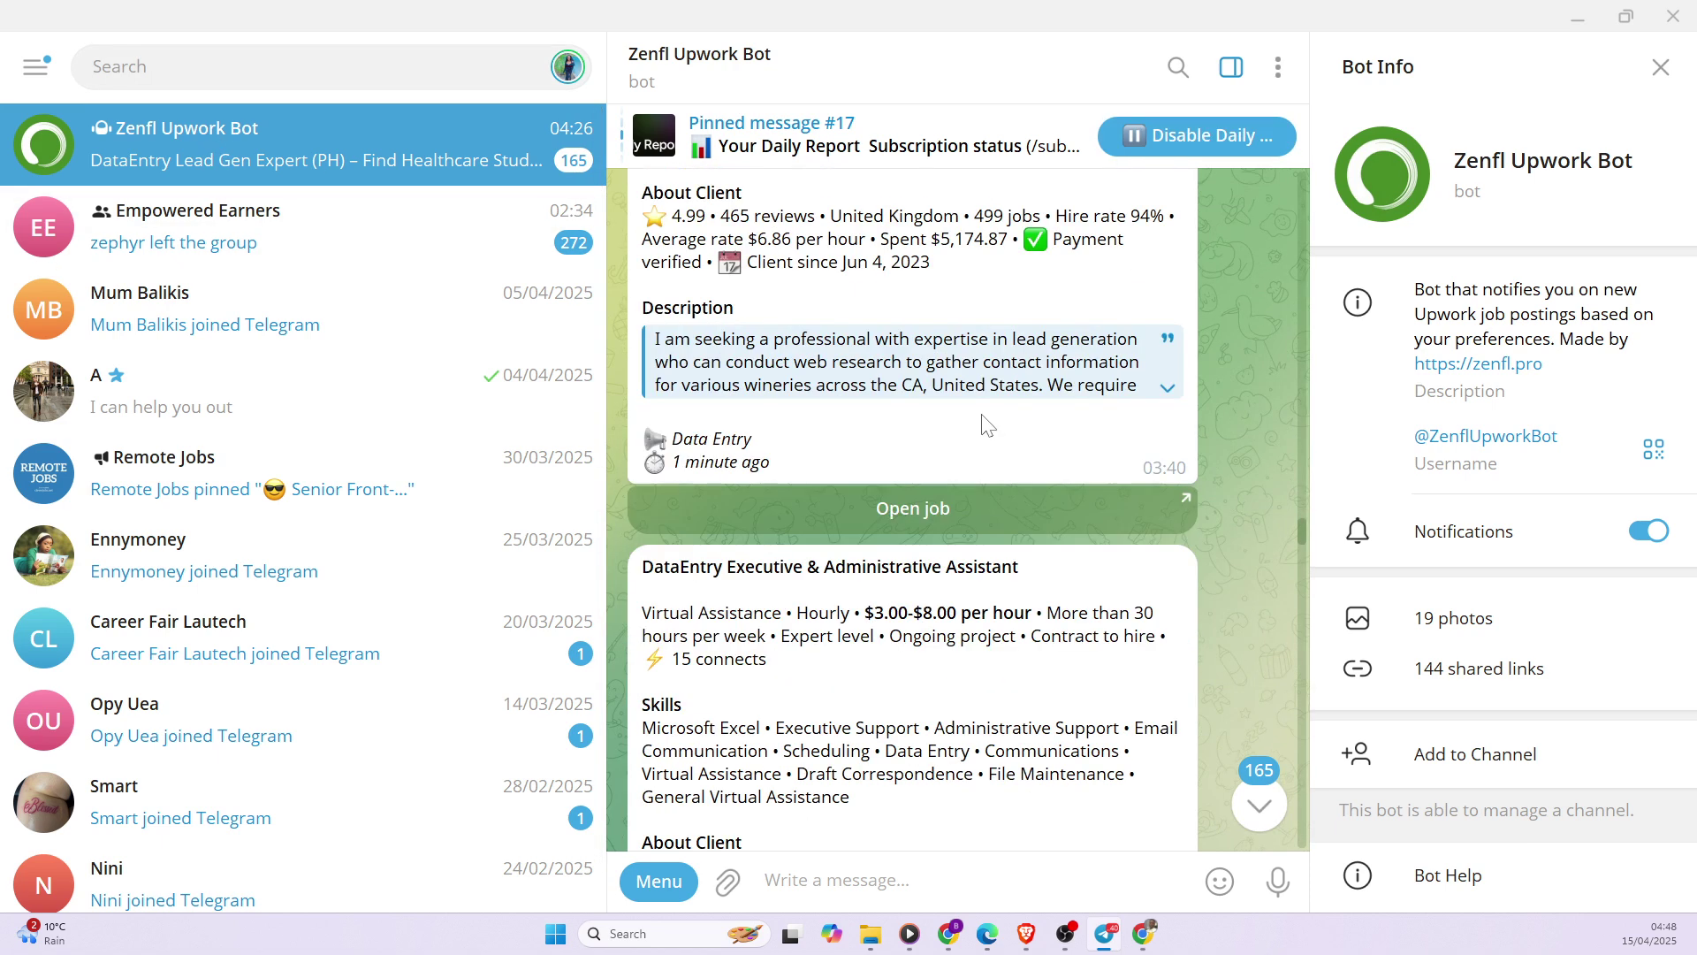
scroll(1010, 500, down, 2)
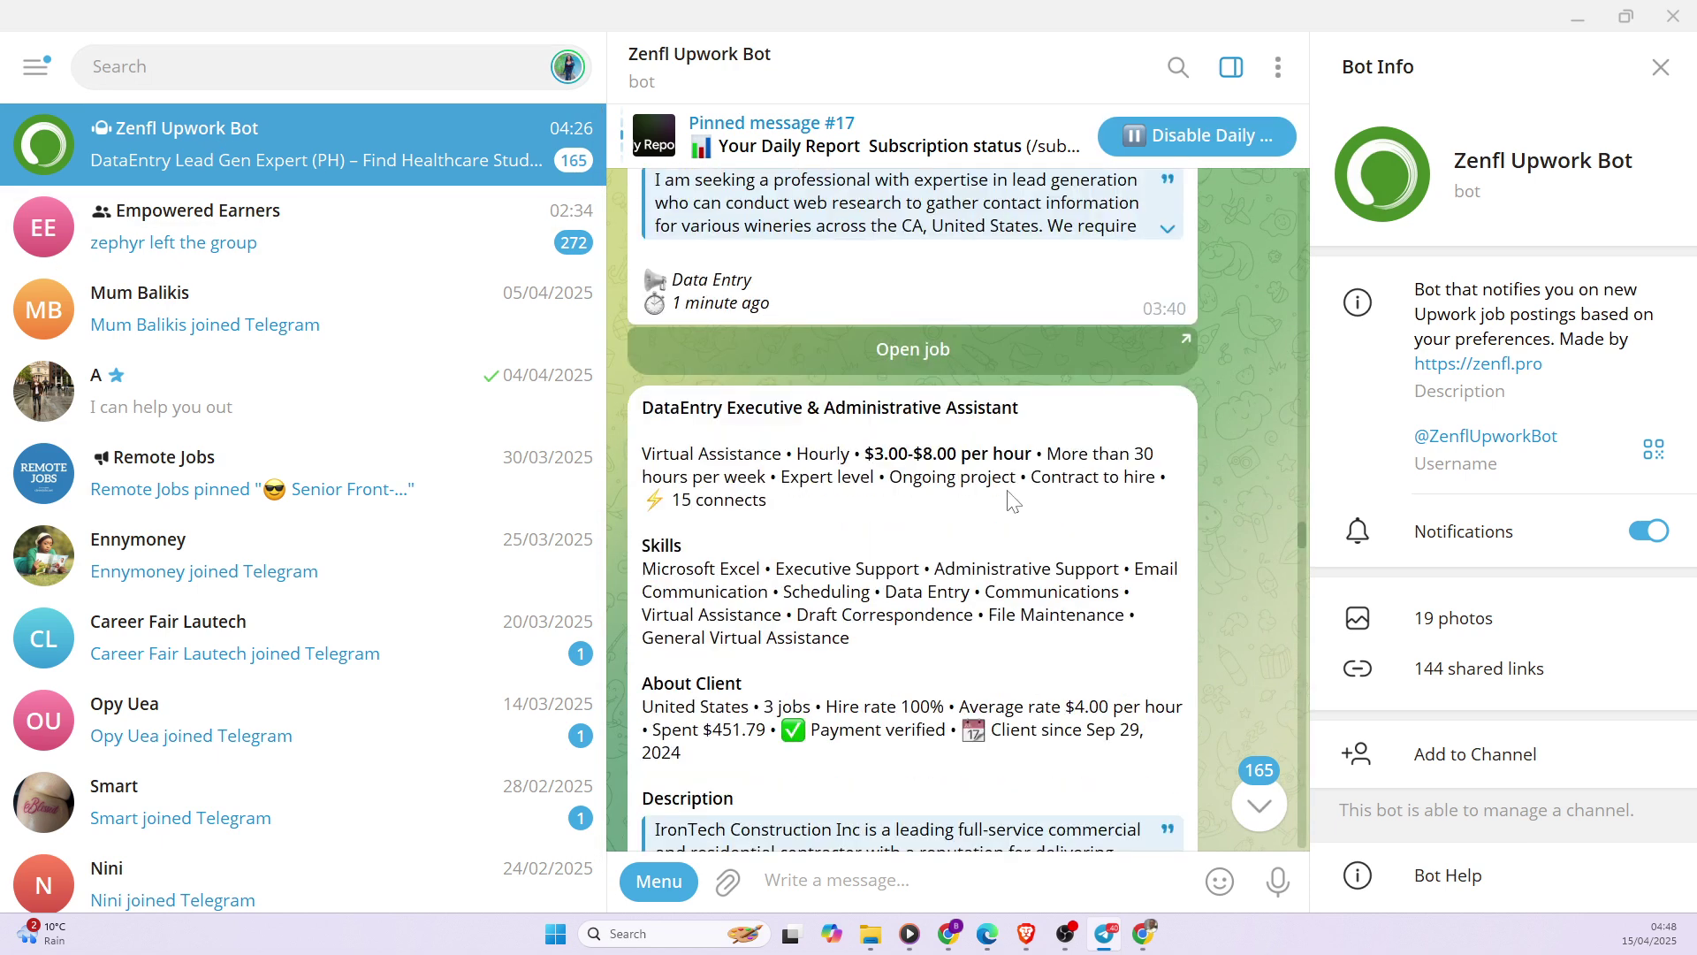
scroll(1012, 502, down, 2)
scroll(1017, 509, down, 8)
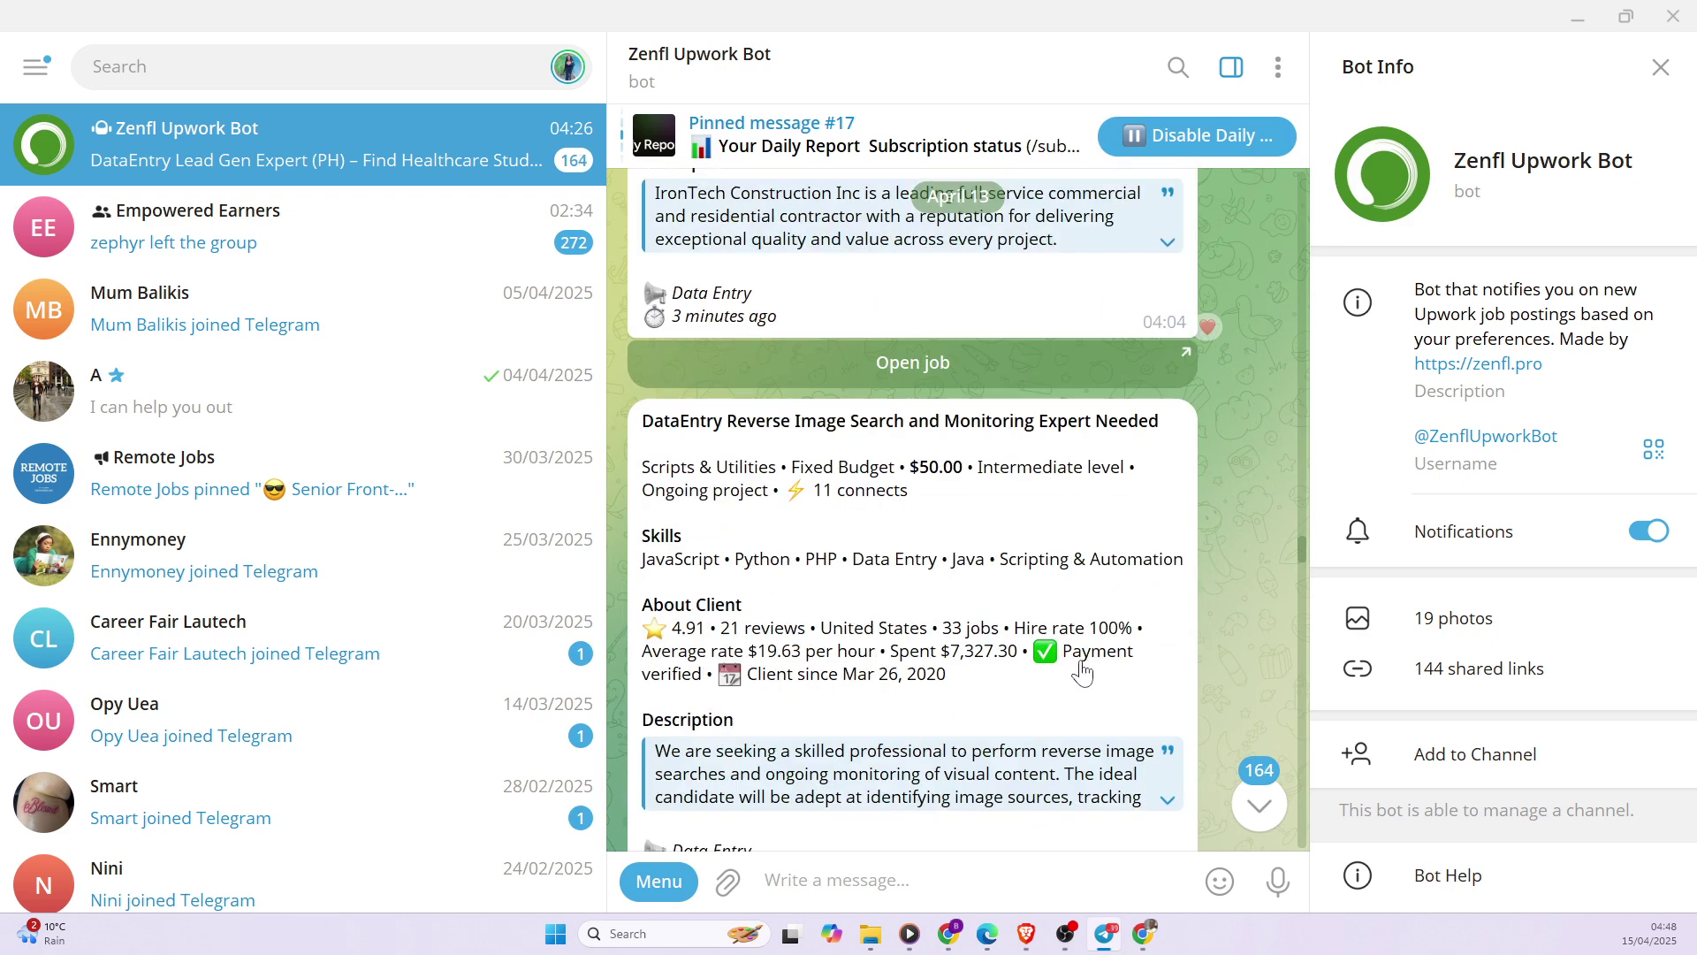
click(1242, 811)
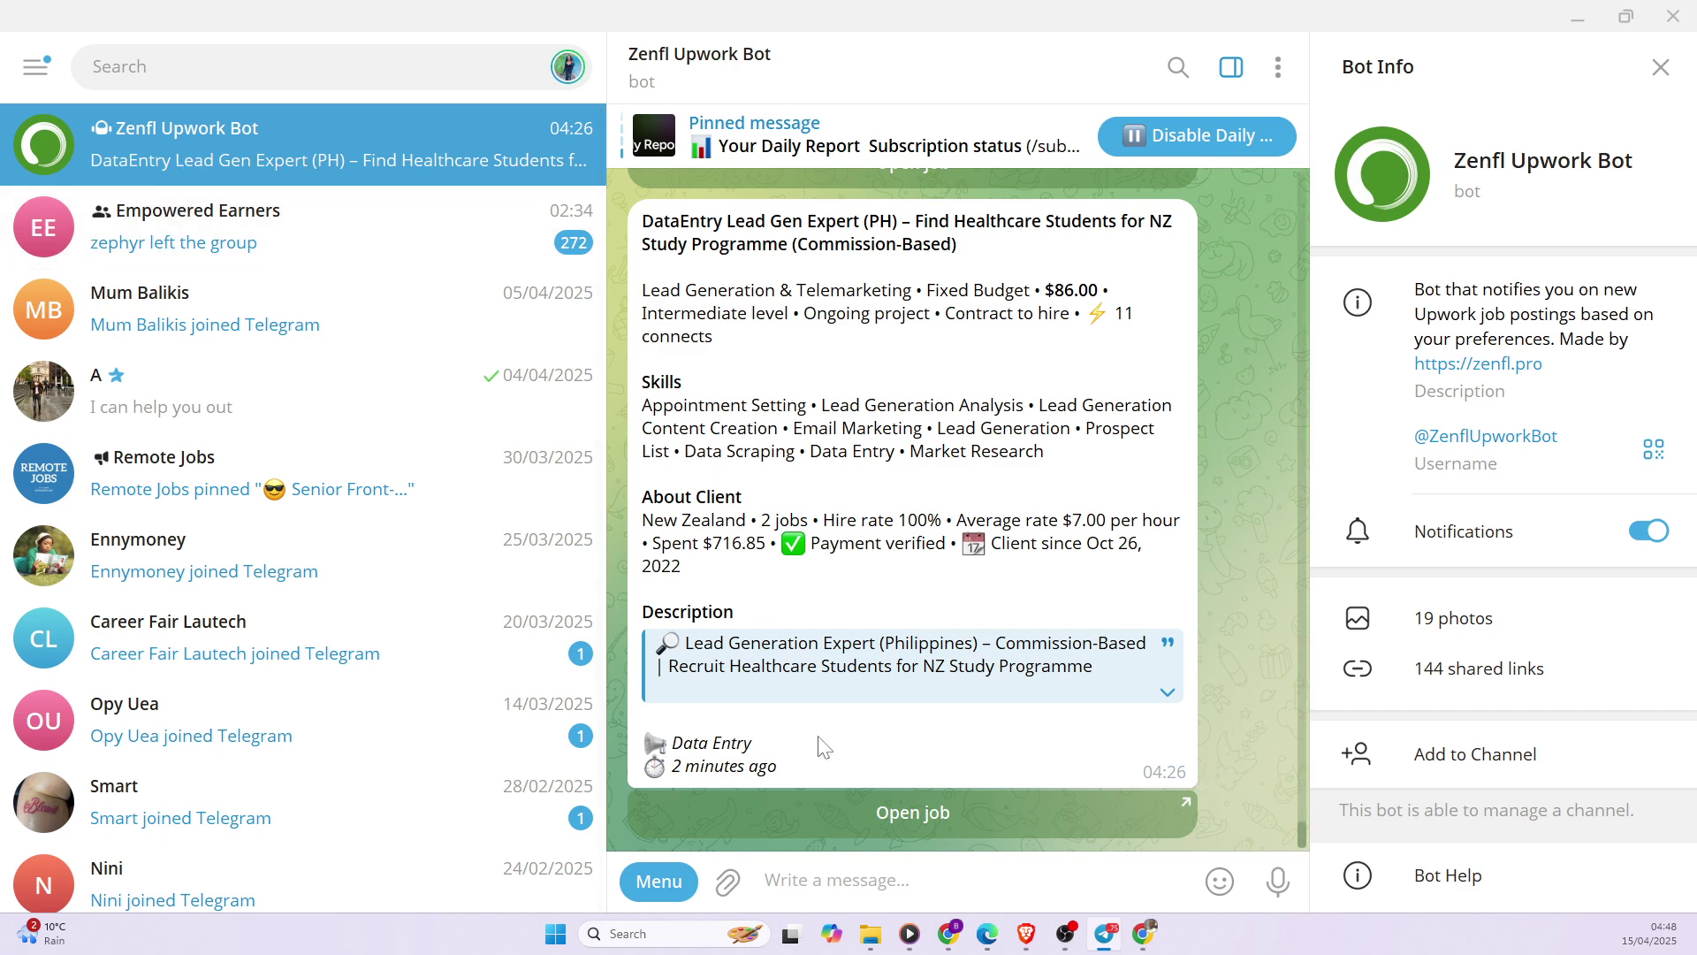
mouse_move(915, 809)
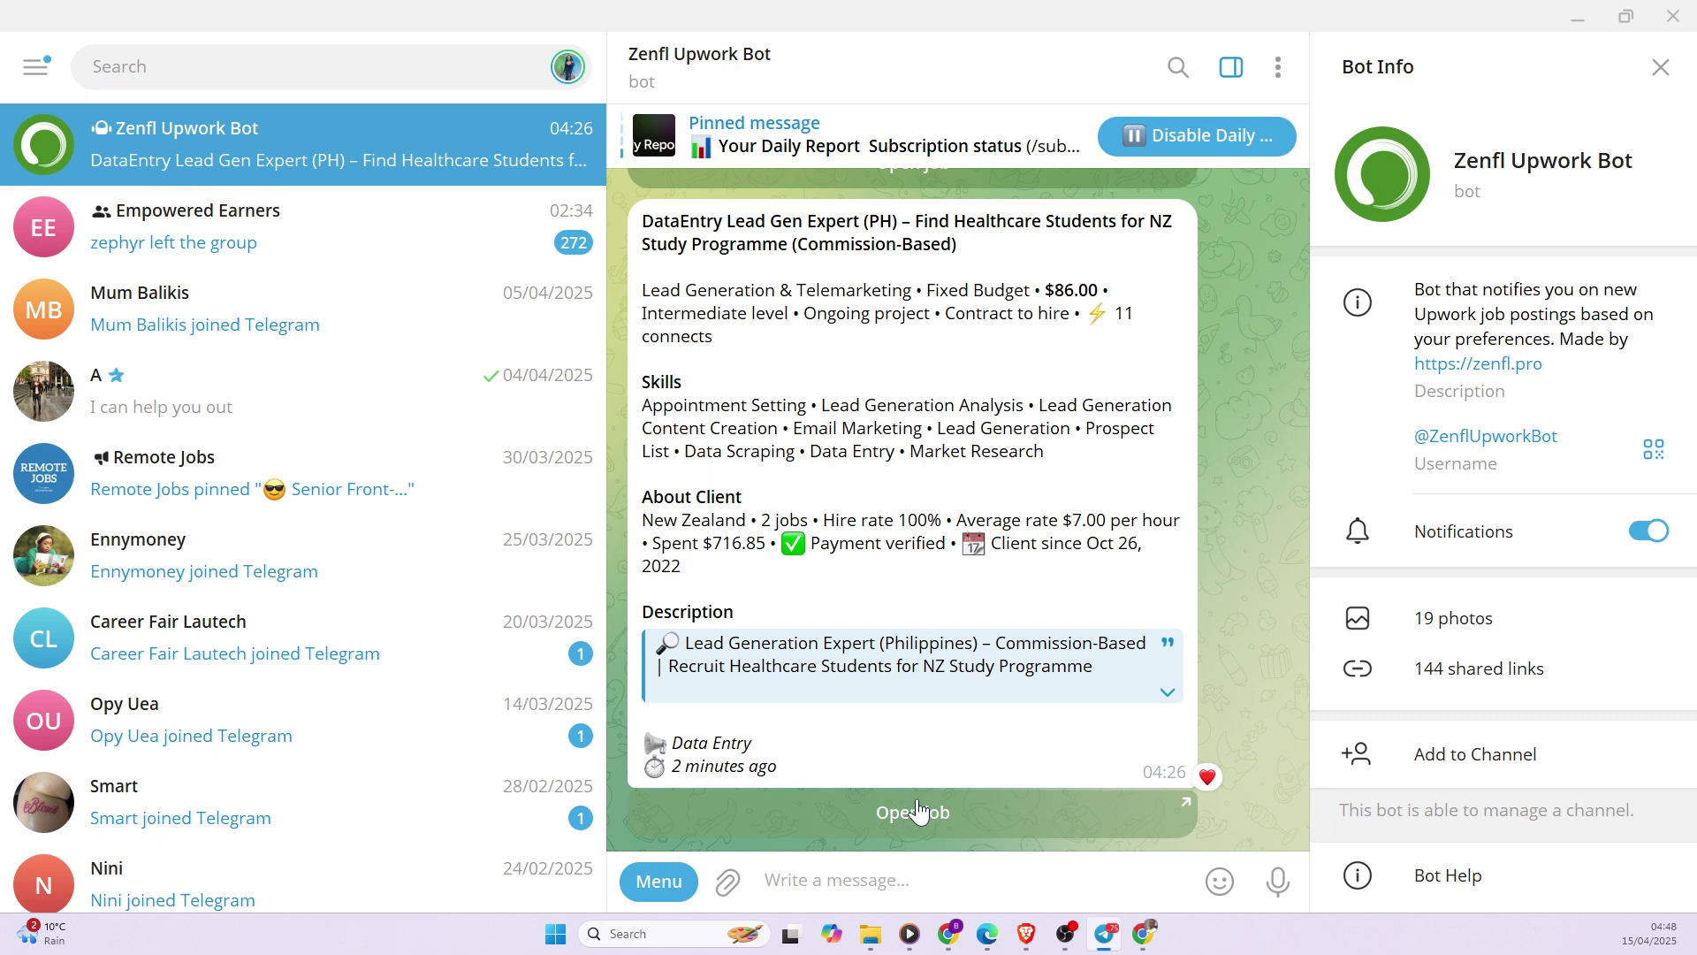
- Send the bot's /newfeed command and launch Create a New Feed
click(813, 816)
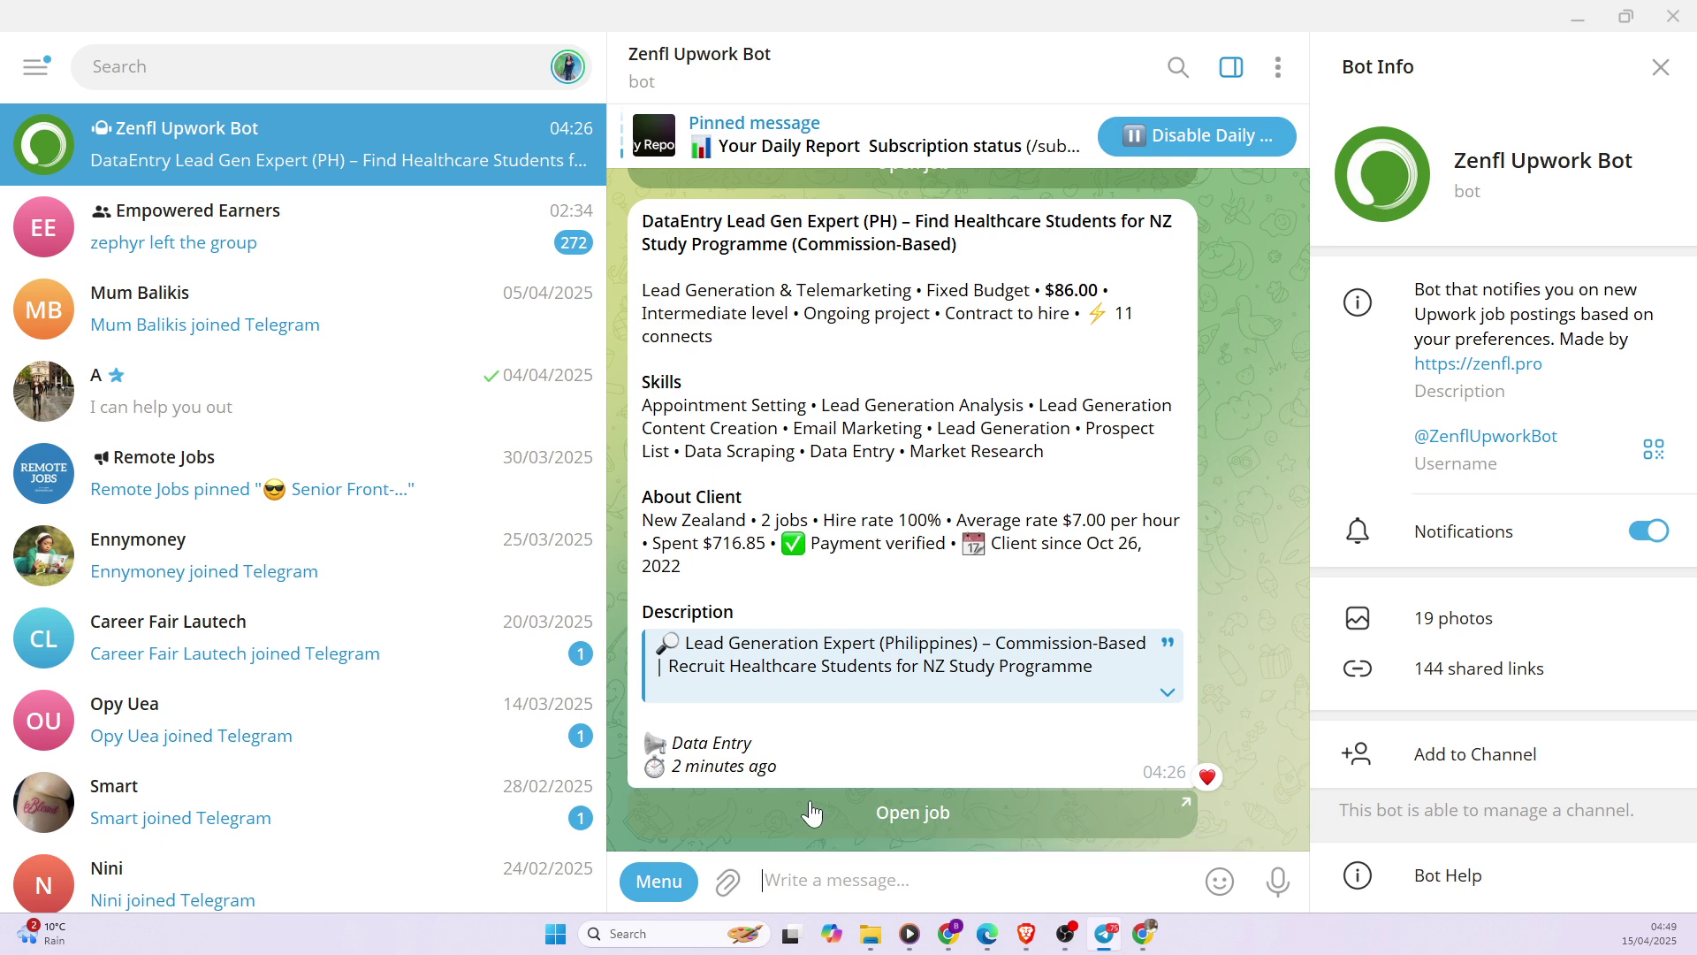
click(655, 883)
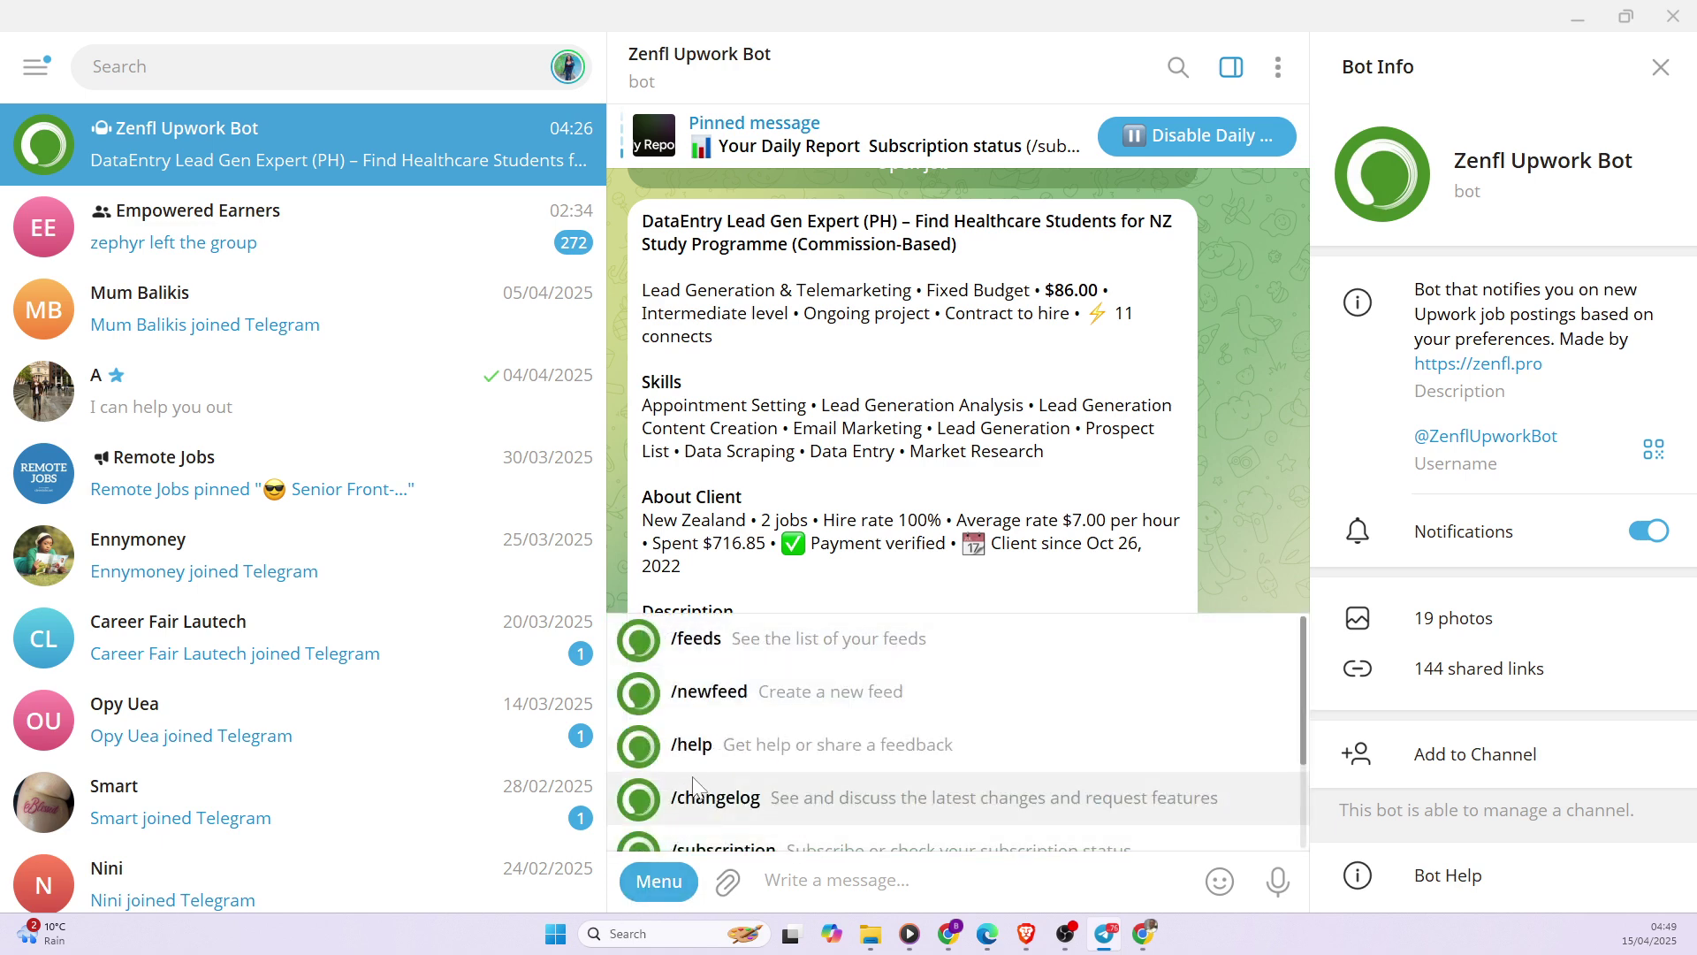
click(709, 691)
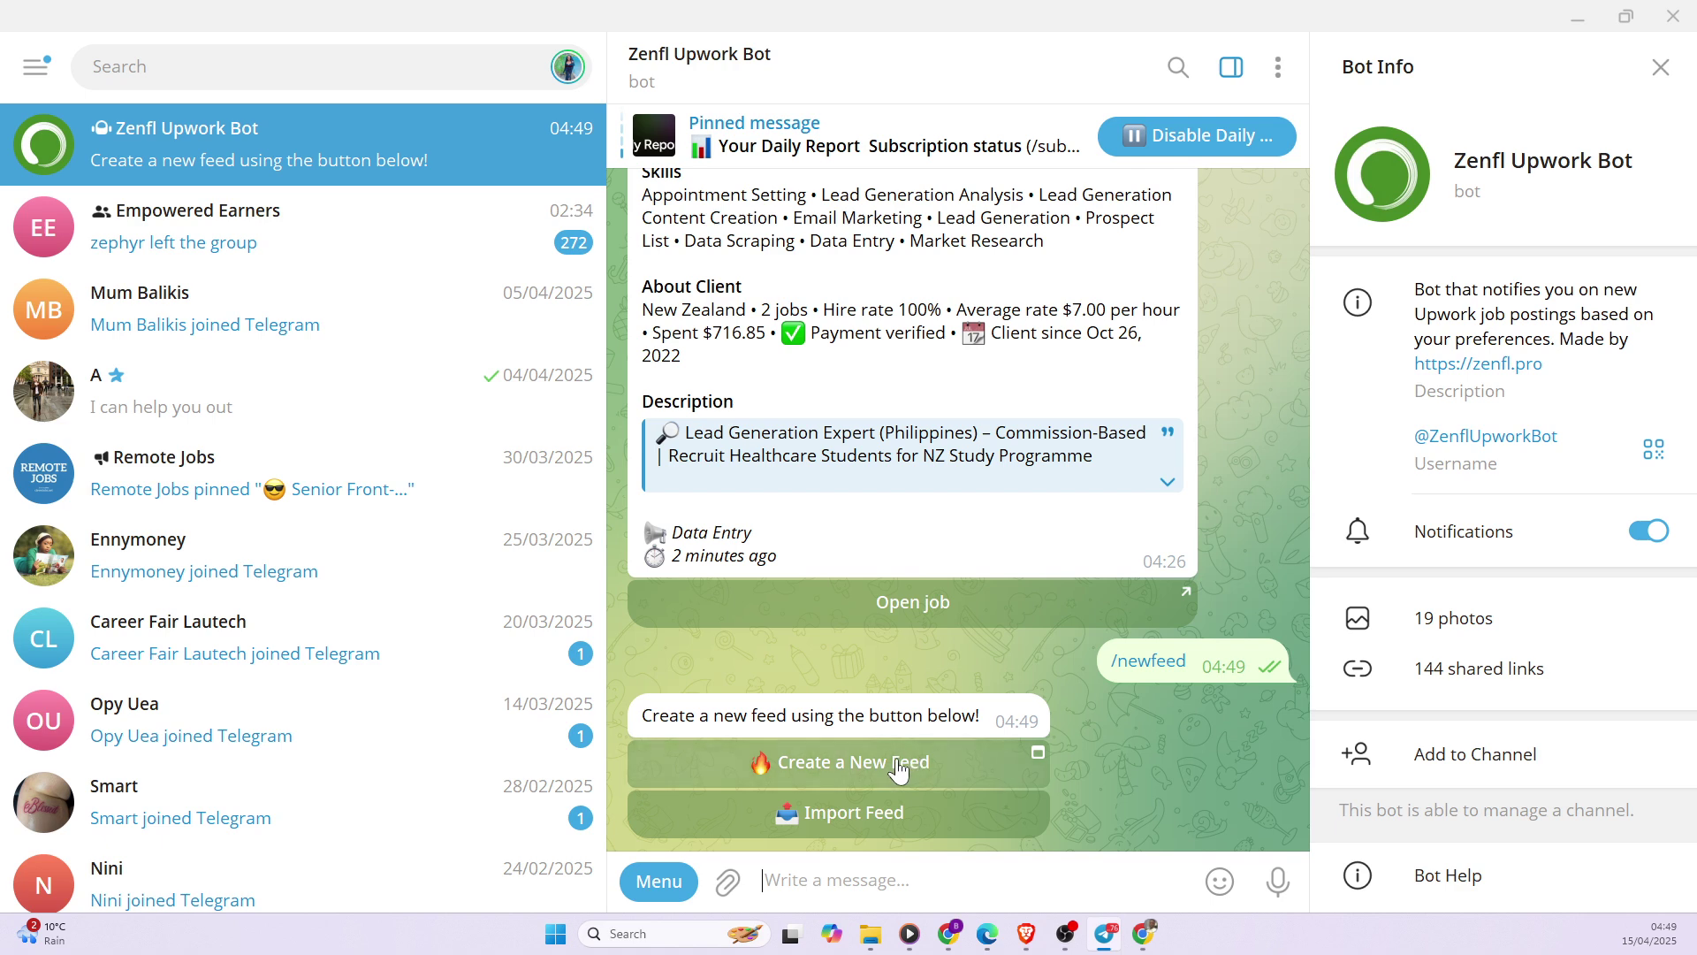
double_click(862, 778)
click(855, 782)
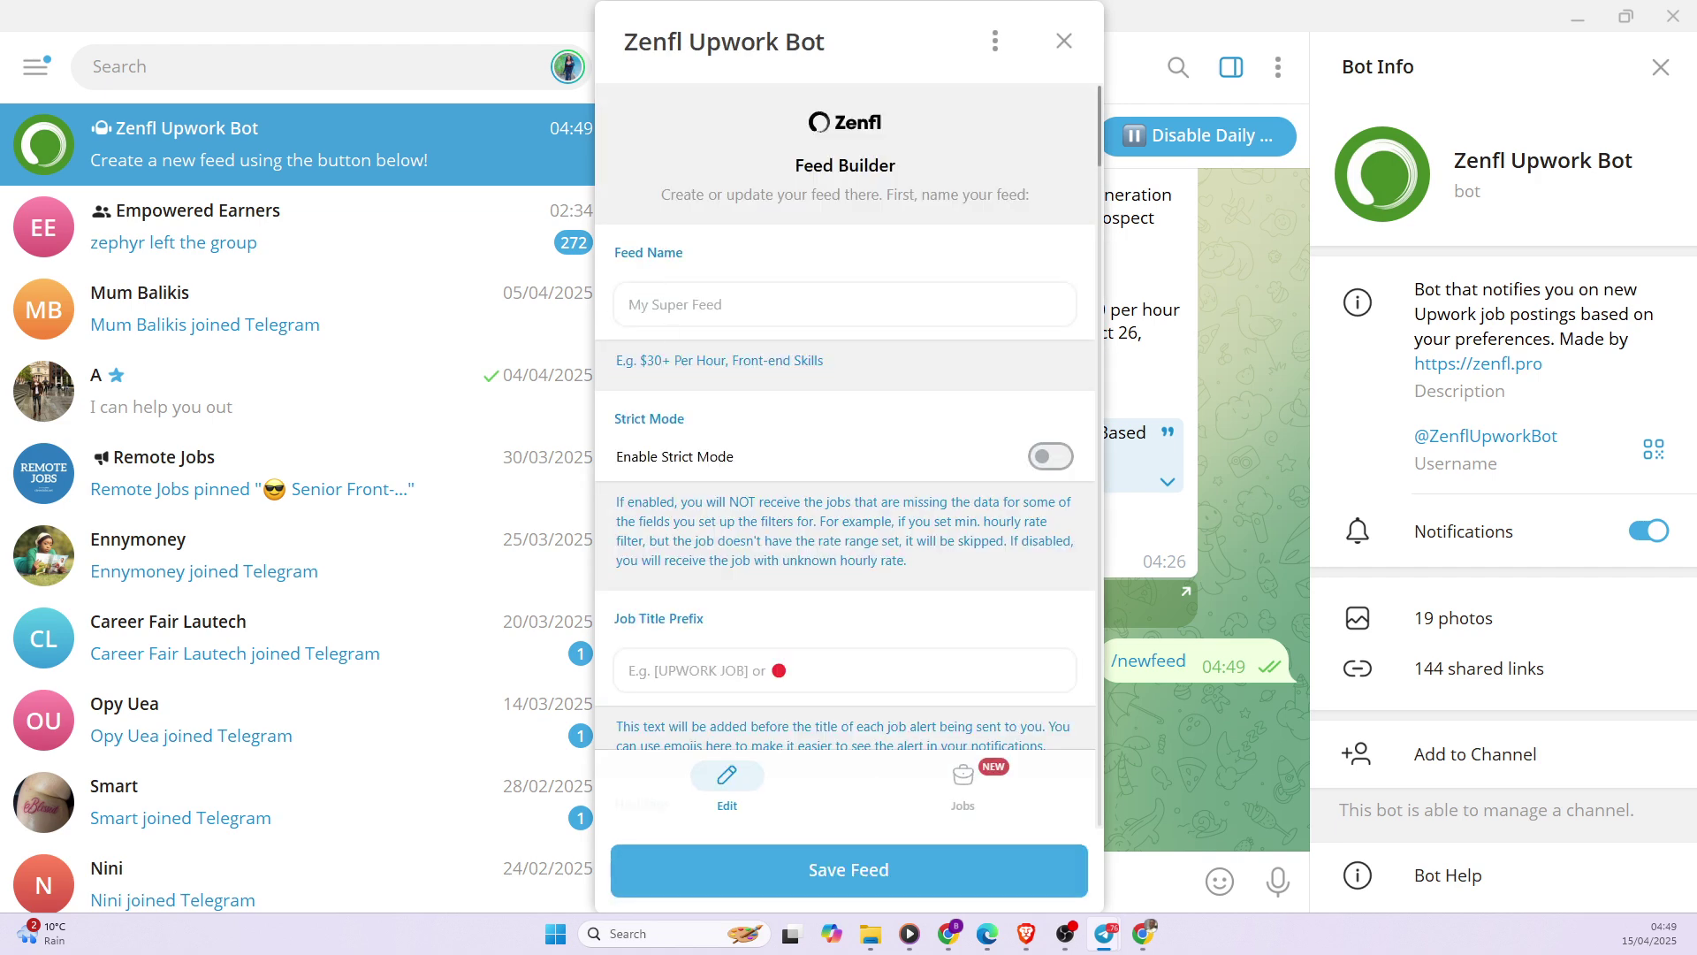
- Name the feed 'Data Analyst' and switch on Enable Strict Mode
click(844, 304)
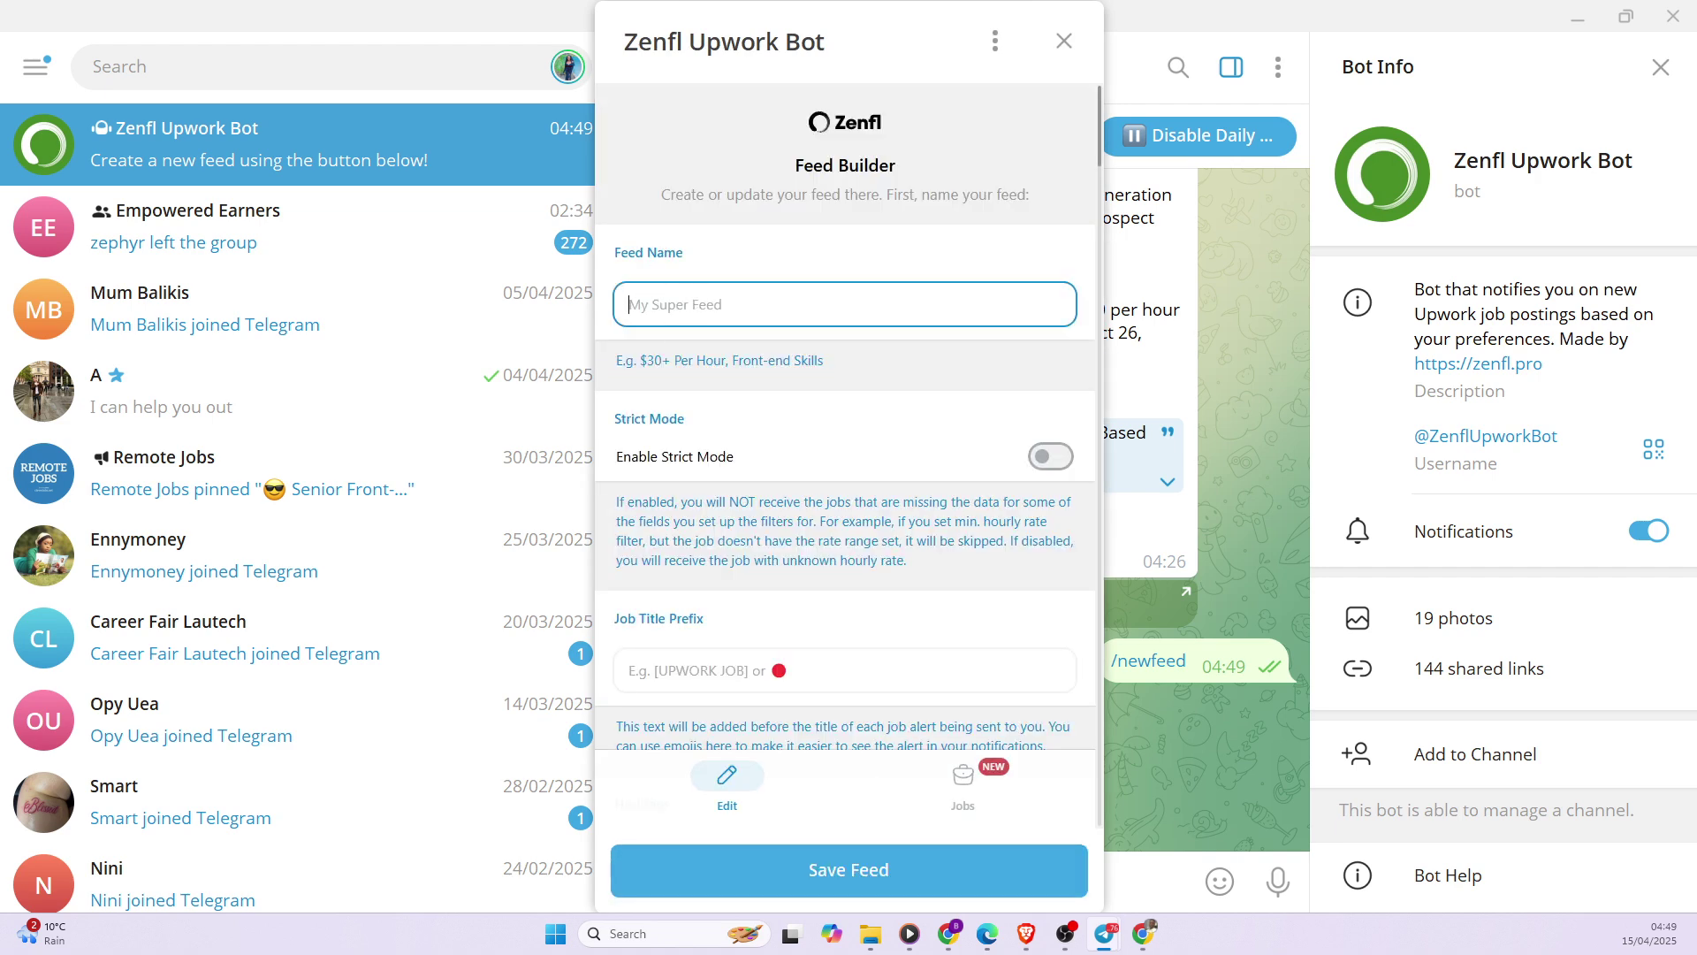
text(Data Analyst)
key(BackSpace)
key(BackSpace)
key(BackSpace)
key(BackSpace)
key(BackSpace)
key(BackSpace)
key(BackSpace)
key(BackSpace)
key(BackSpace)
key(BackSpace)
key(BackSpace)
key(BackSpace)
text(Software Enh)
key(BackSpace)
text(gineer)
key(BackSpace)
key(BackSpace)
key(BackSpace)
key(BackSpace)
key(BackSpace)
key(BackSpace)
key(BackSpace)
key(BackSpace)
key(BackSpace)
key(BackSpace)
key(BackSpace)
key(BackSpace)
key(BackSpace)
key(BackSpace)
key(BackSpace)
key(BackSpace)
text(Data Analyst)
scroll(734, 389, down, 1)
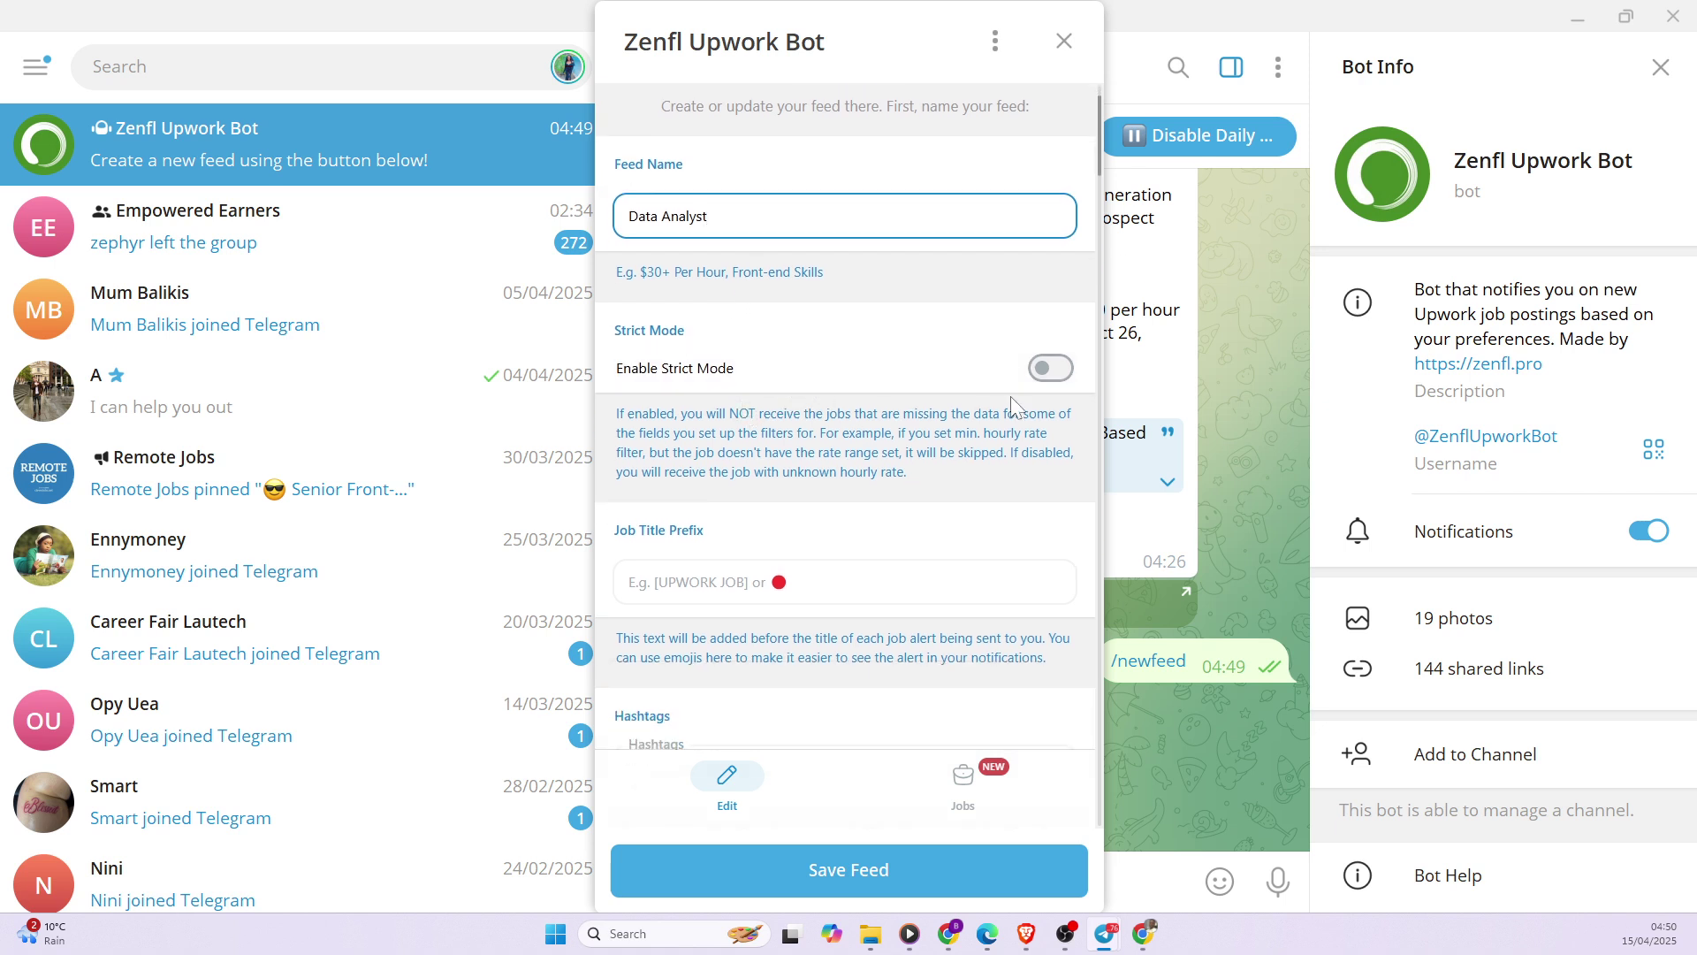
click(1056, 374)
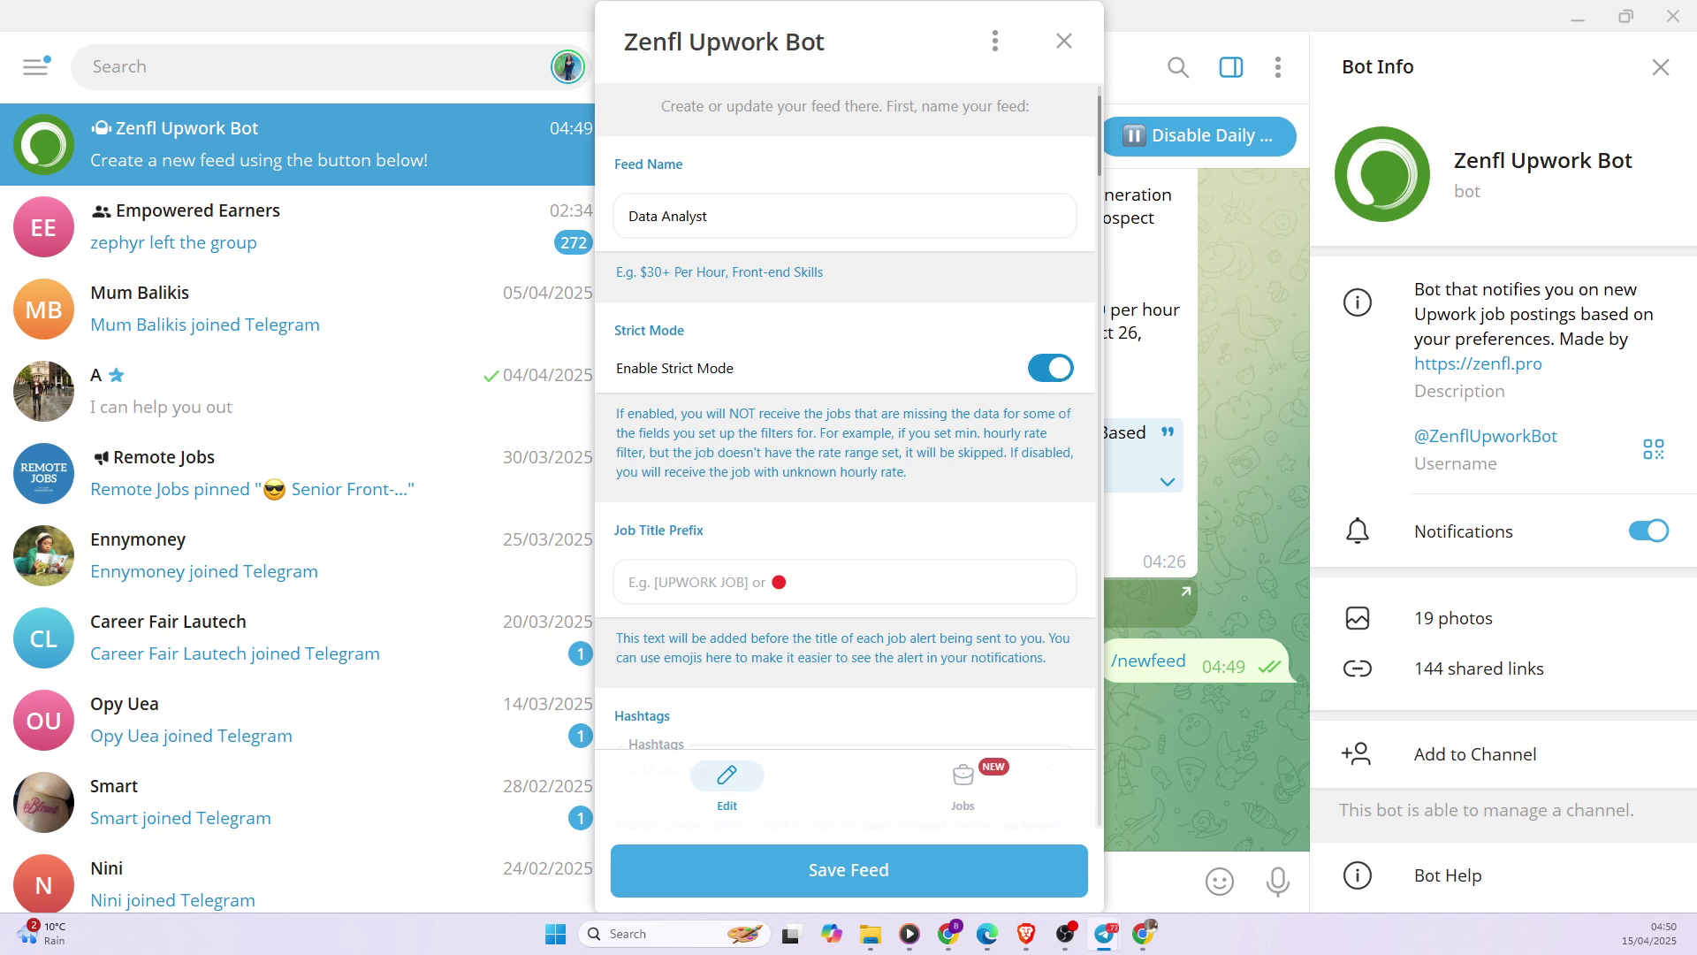
- Set the Job Title Prefix to 'DataAnalyst'
scroll(844, 416, down, 2)
click(844, 405)
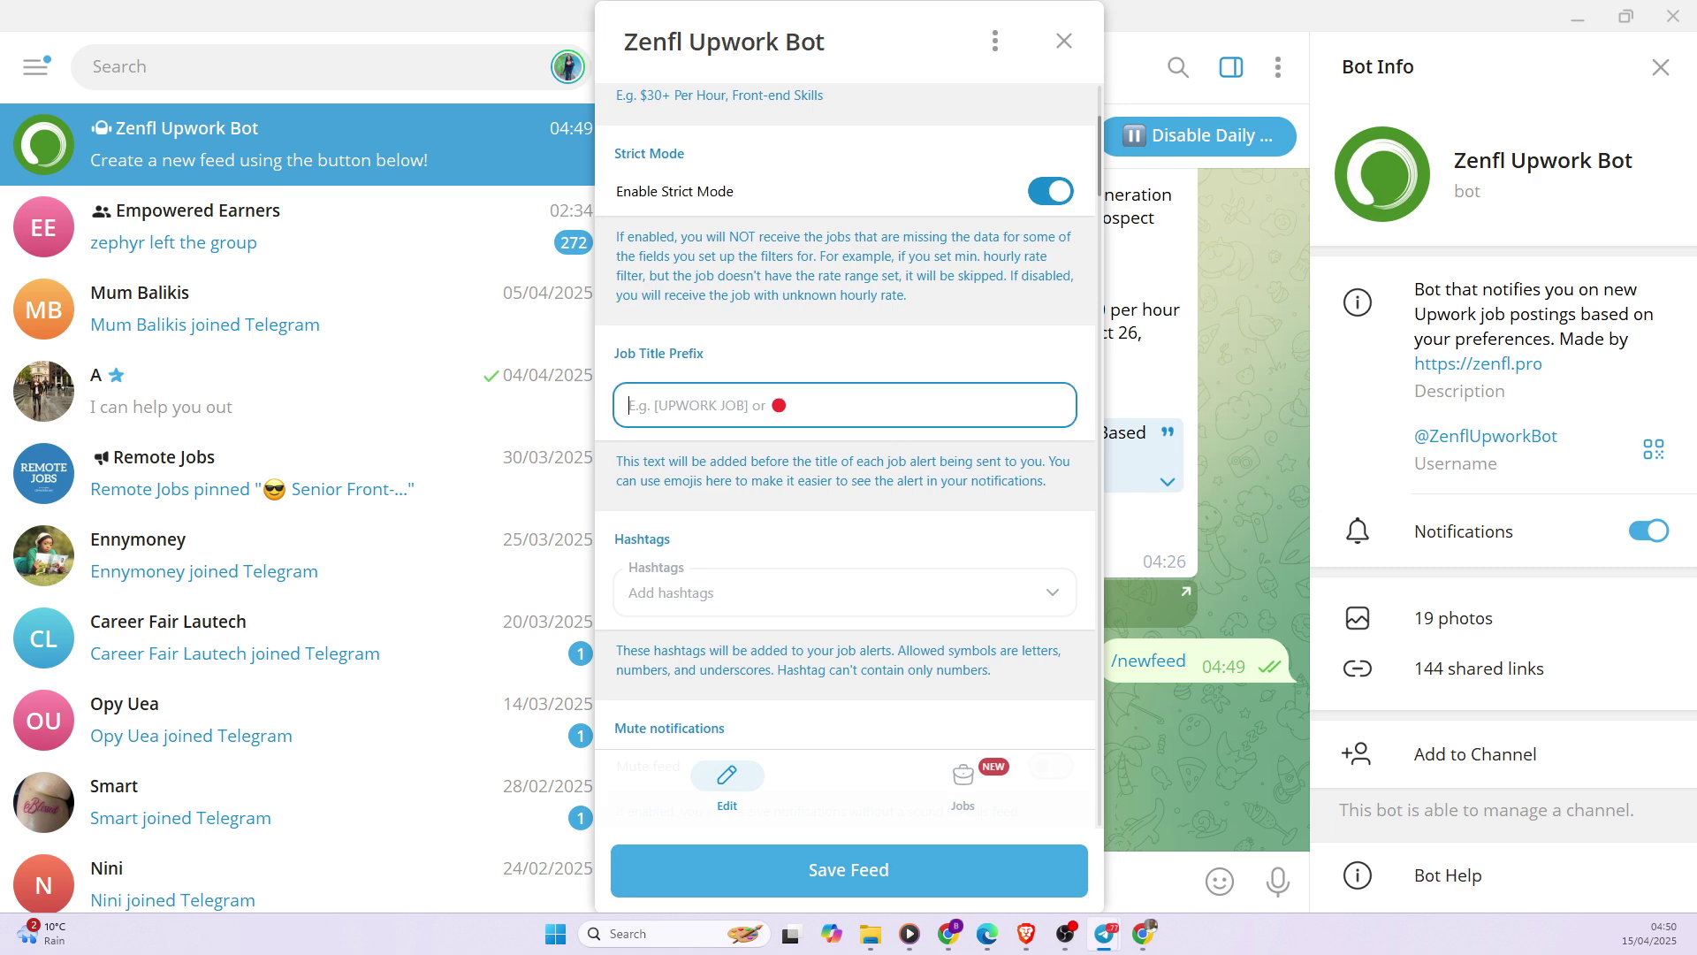
text(DataAnalyst)
key(ctrl+a)
scroll(844, 415, down, 1)
- Add hashtags 'Data Analyst Data Entry Data Science', leaving Mute feed off
key(Tab)
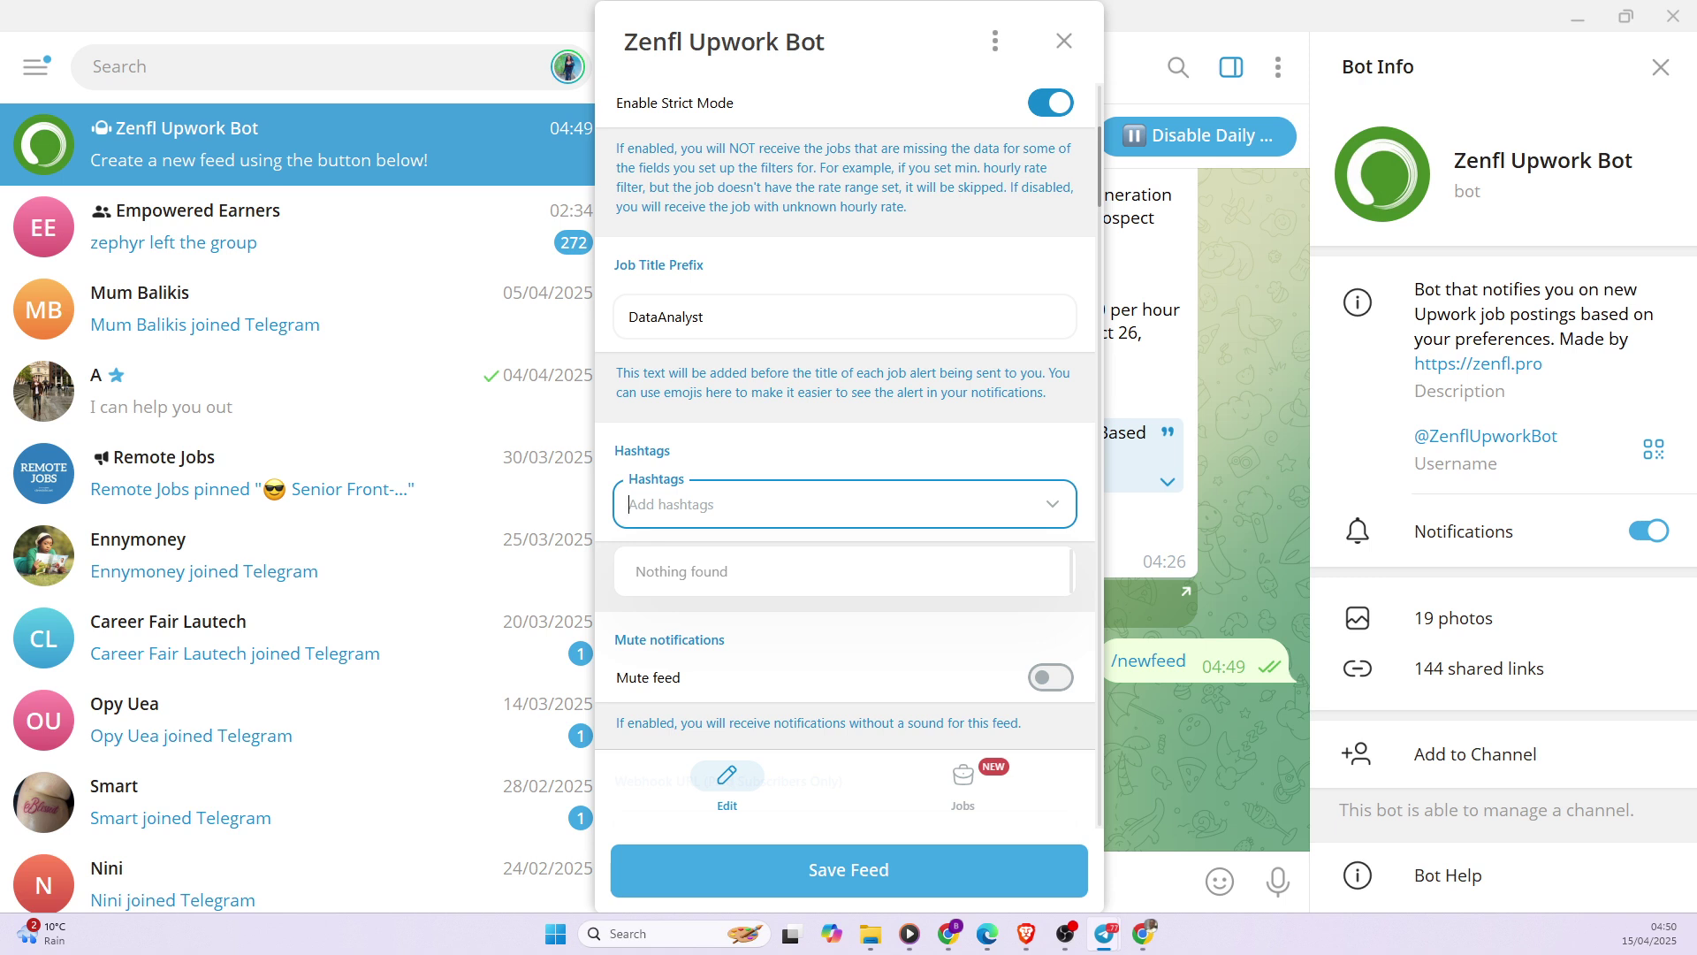
text(Data )
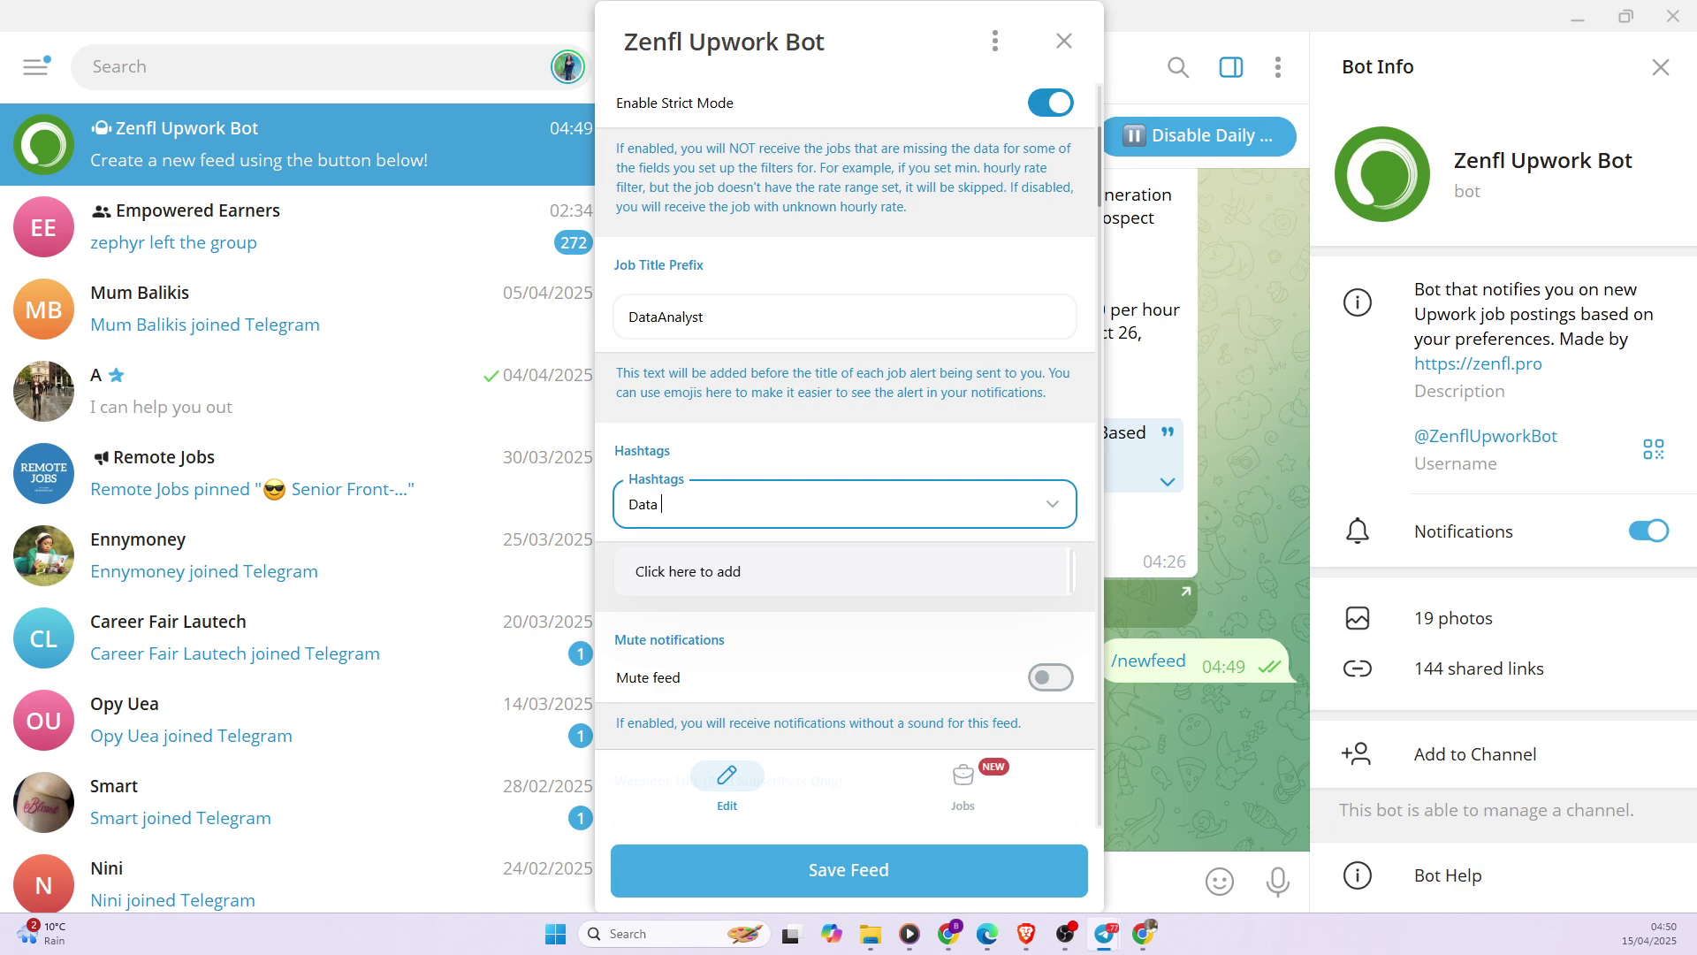
text(Analyst Data Entry Data Science)
scroll(750, 446, down, 2)
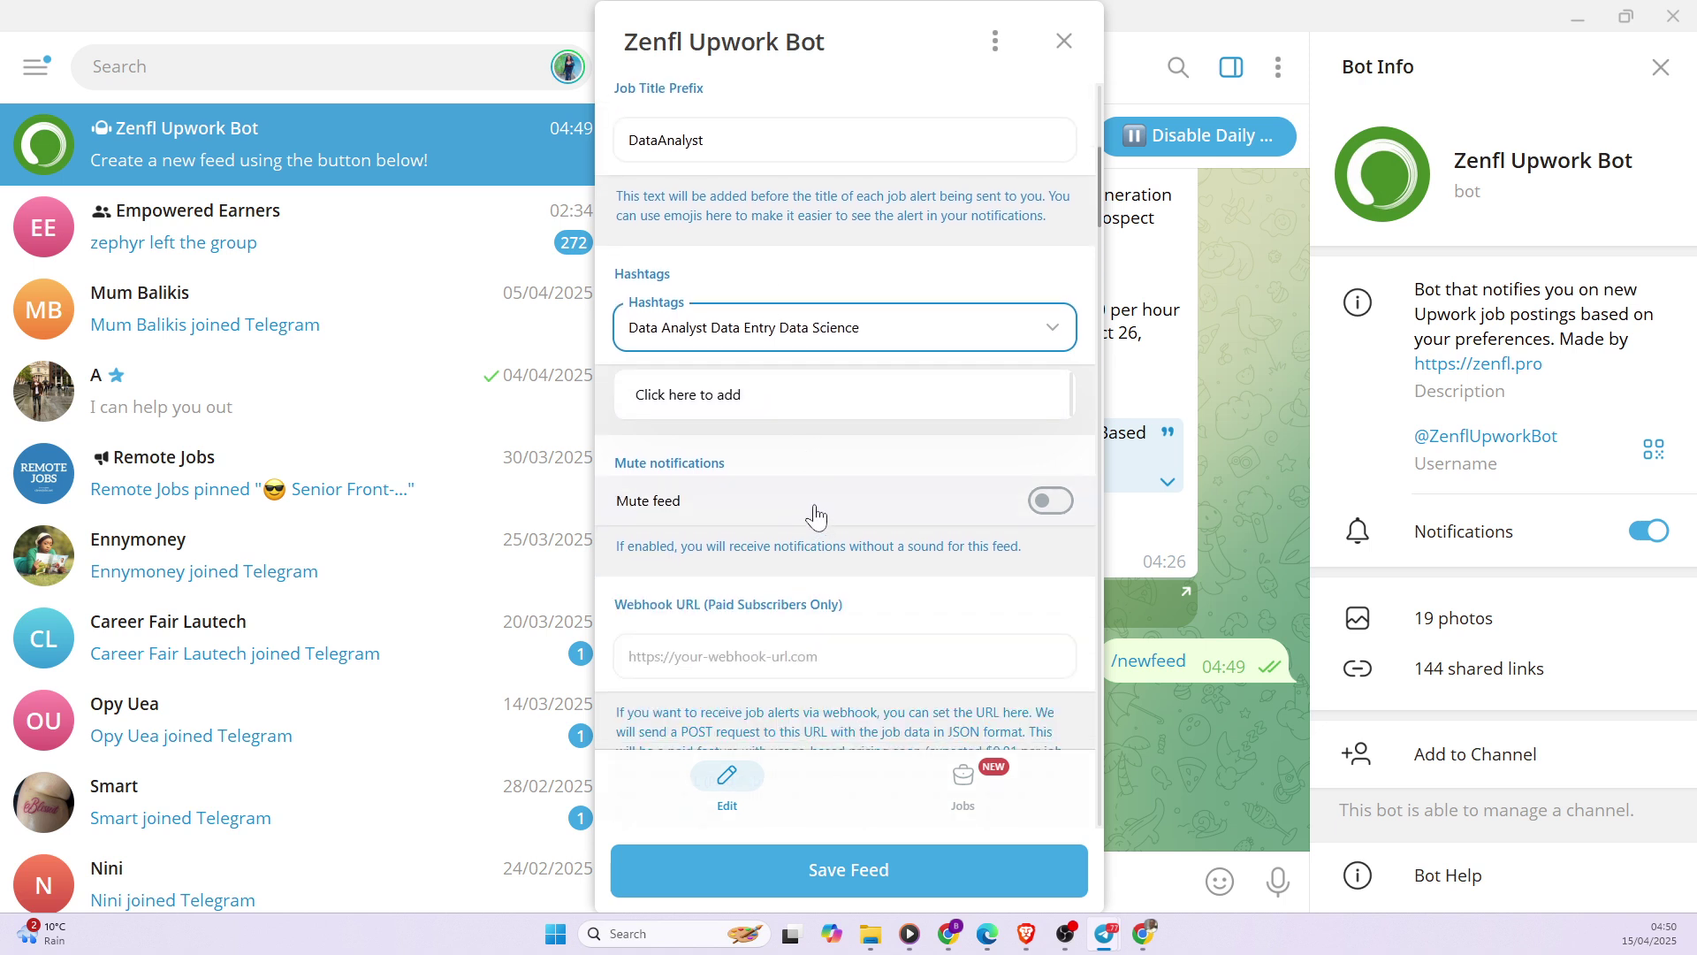
scroll(814, 515, down, 1)
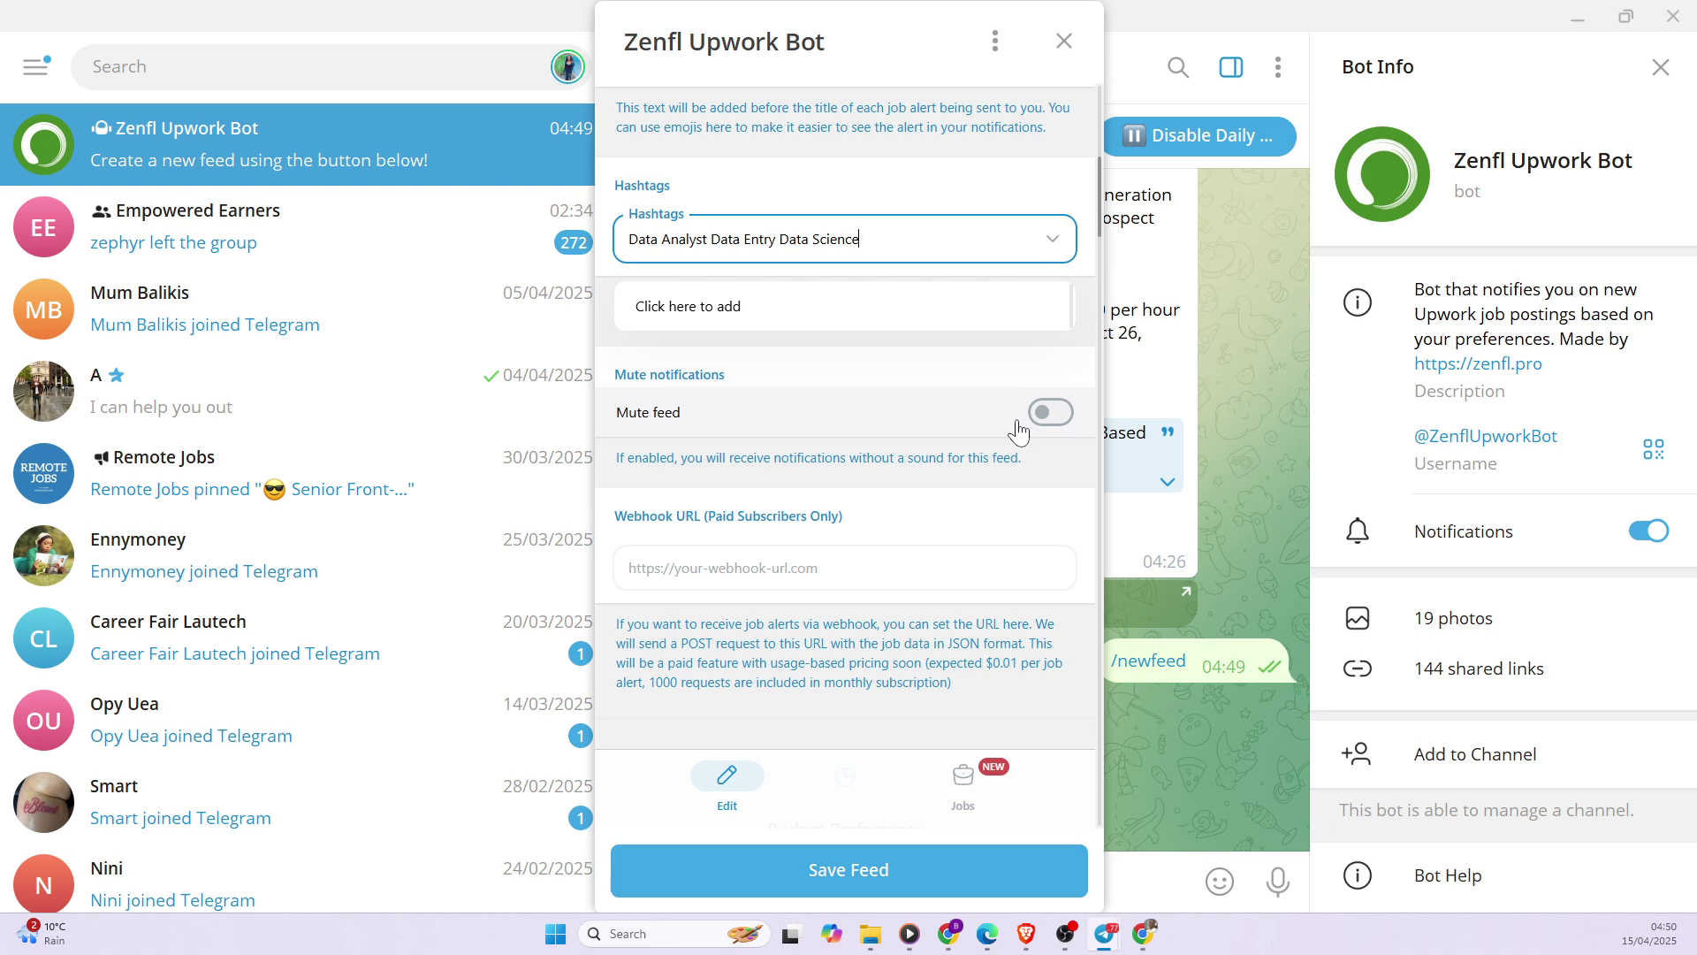
click(1048, 417)
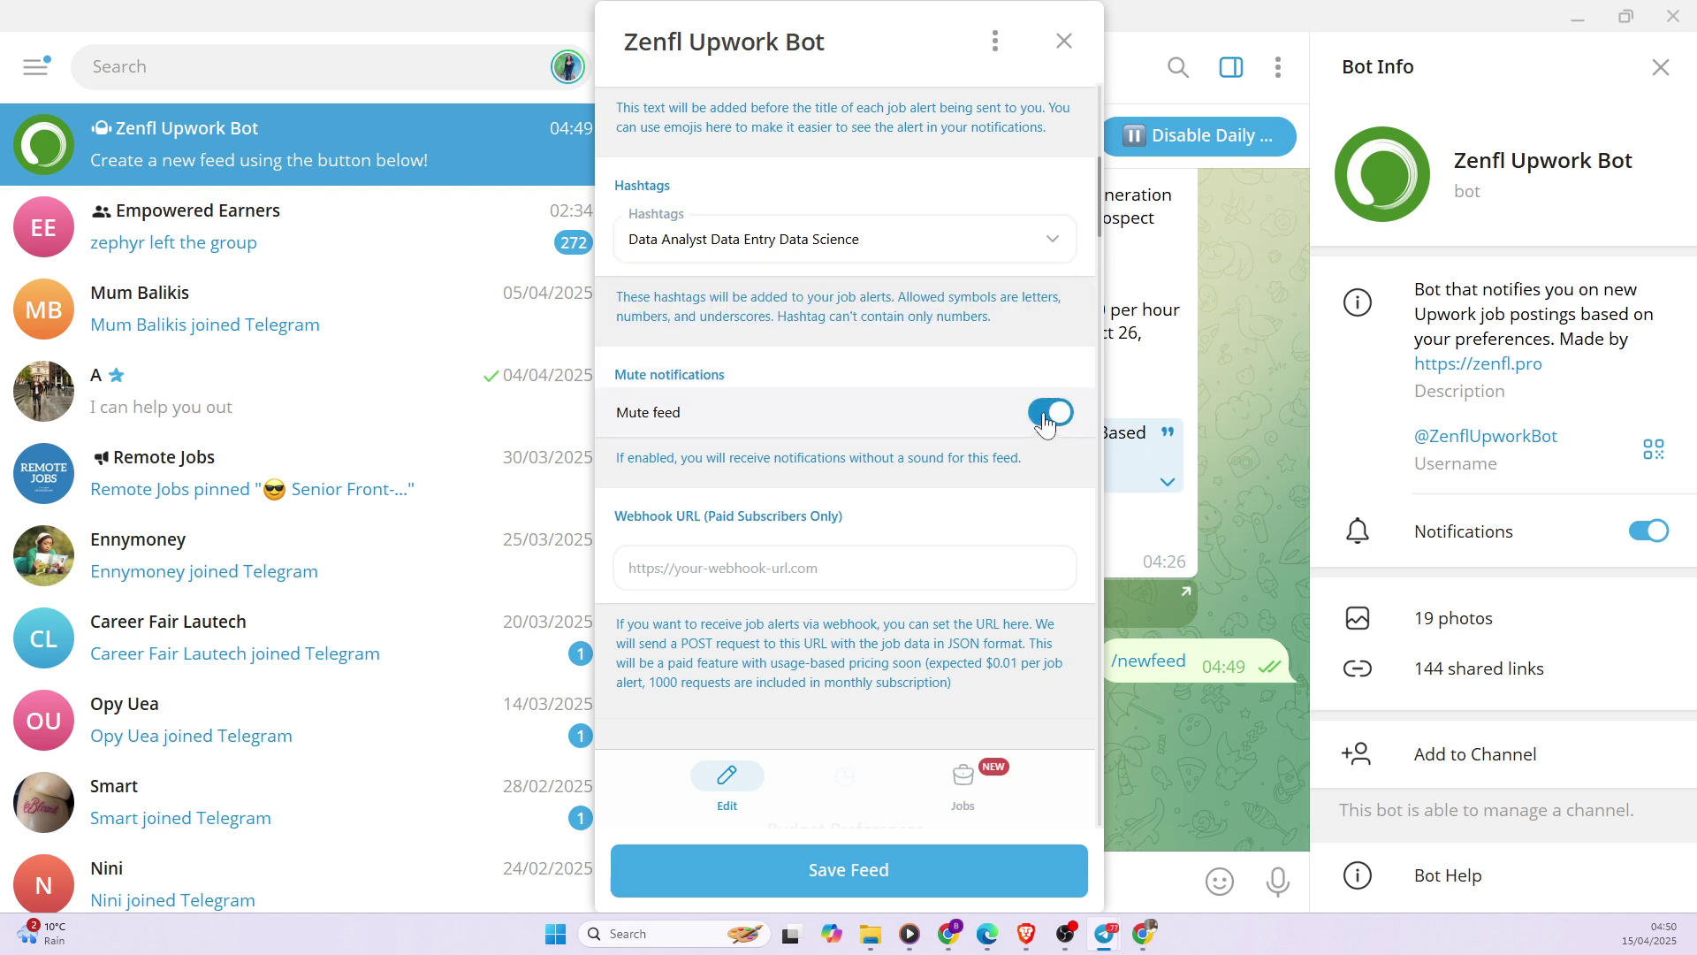
click(1043, 421)
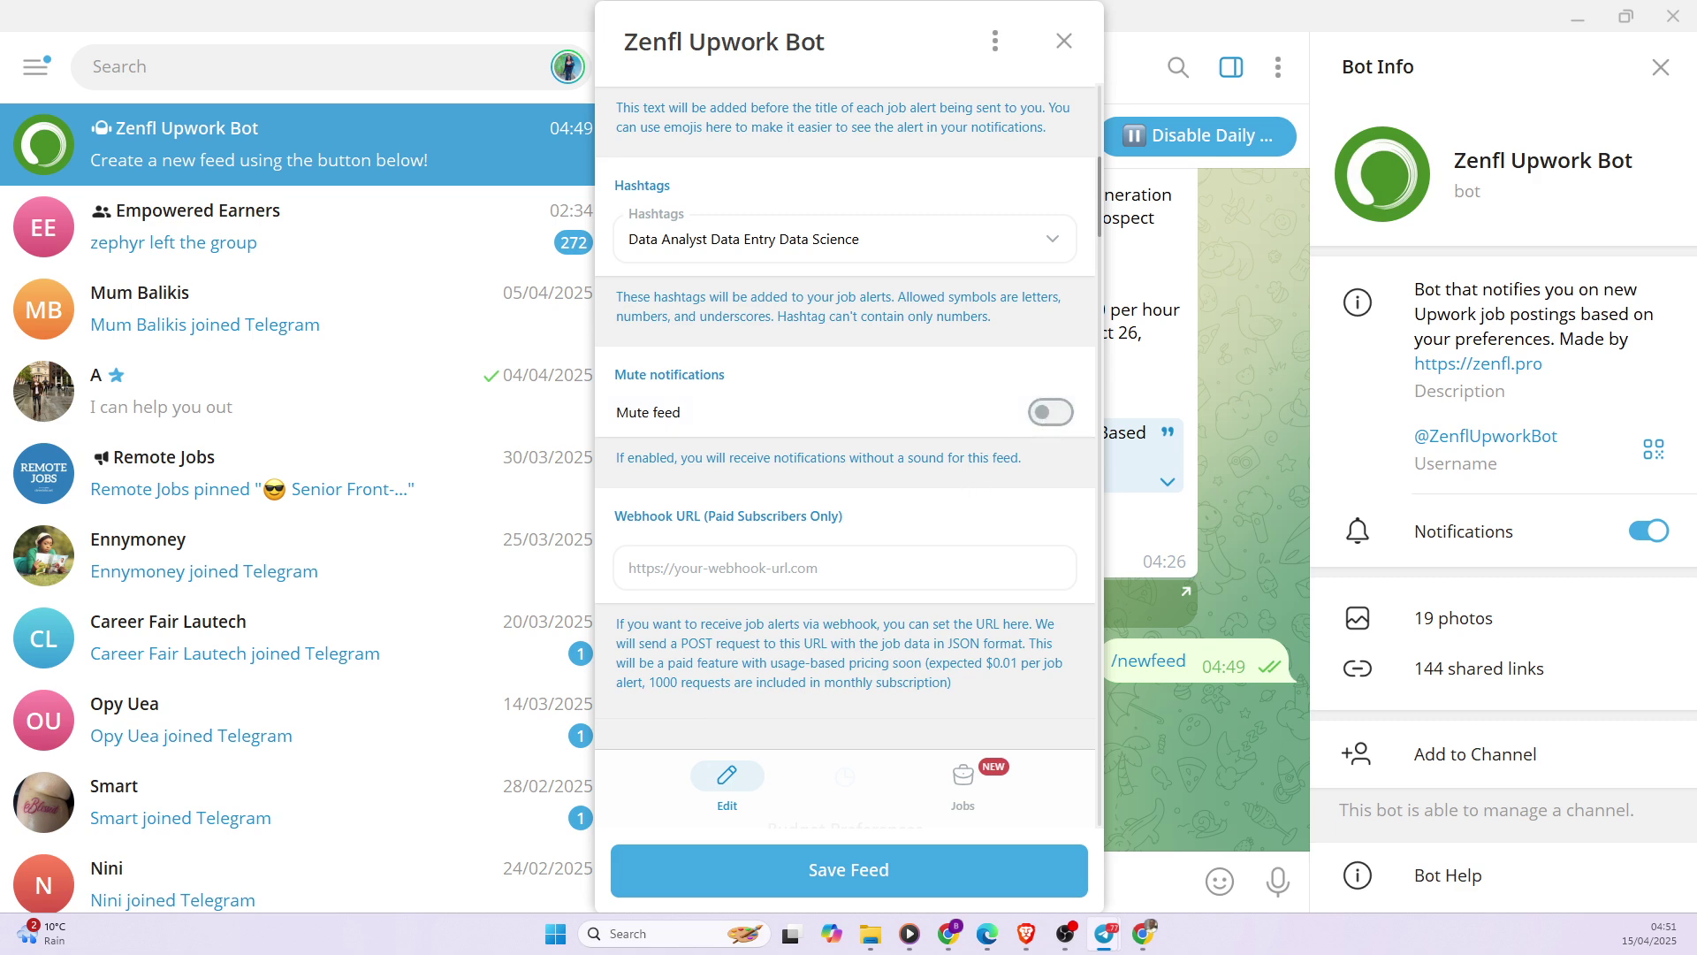
scroll(765, 566, down, 2)
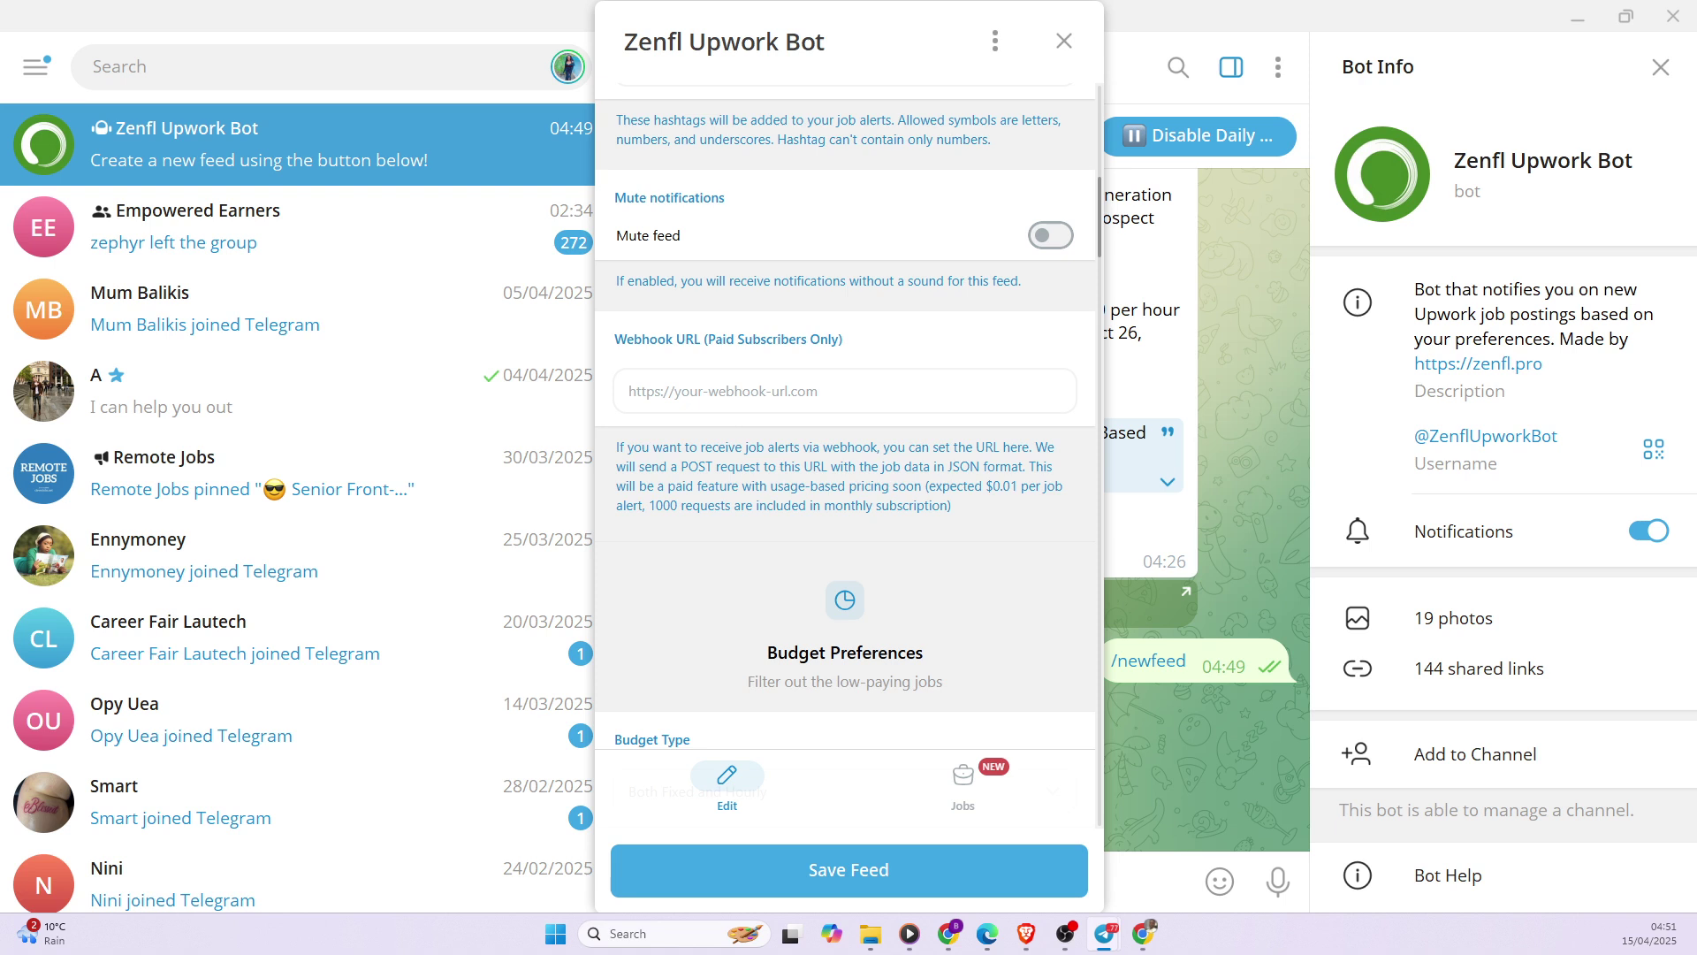
scroll(755, 429, down, 2)
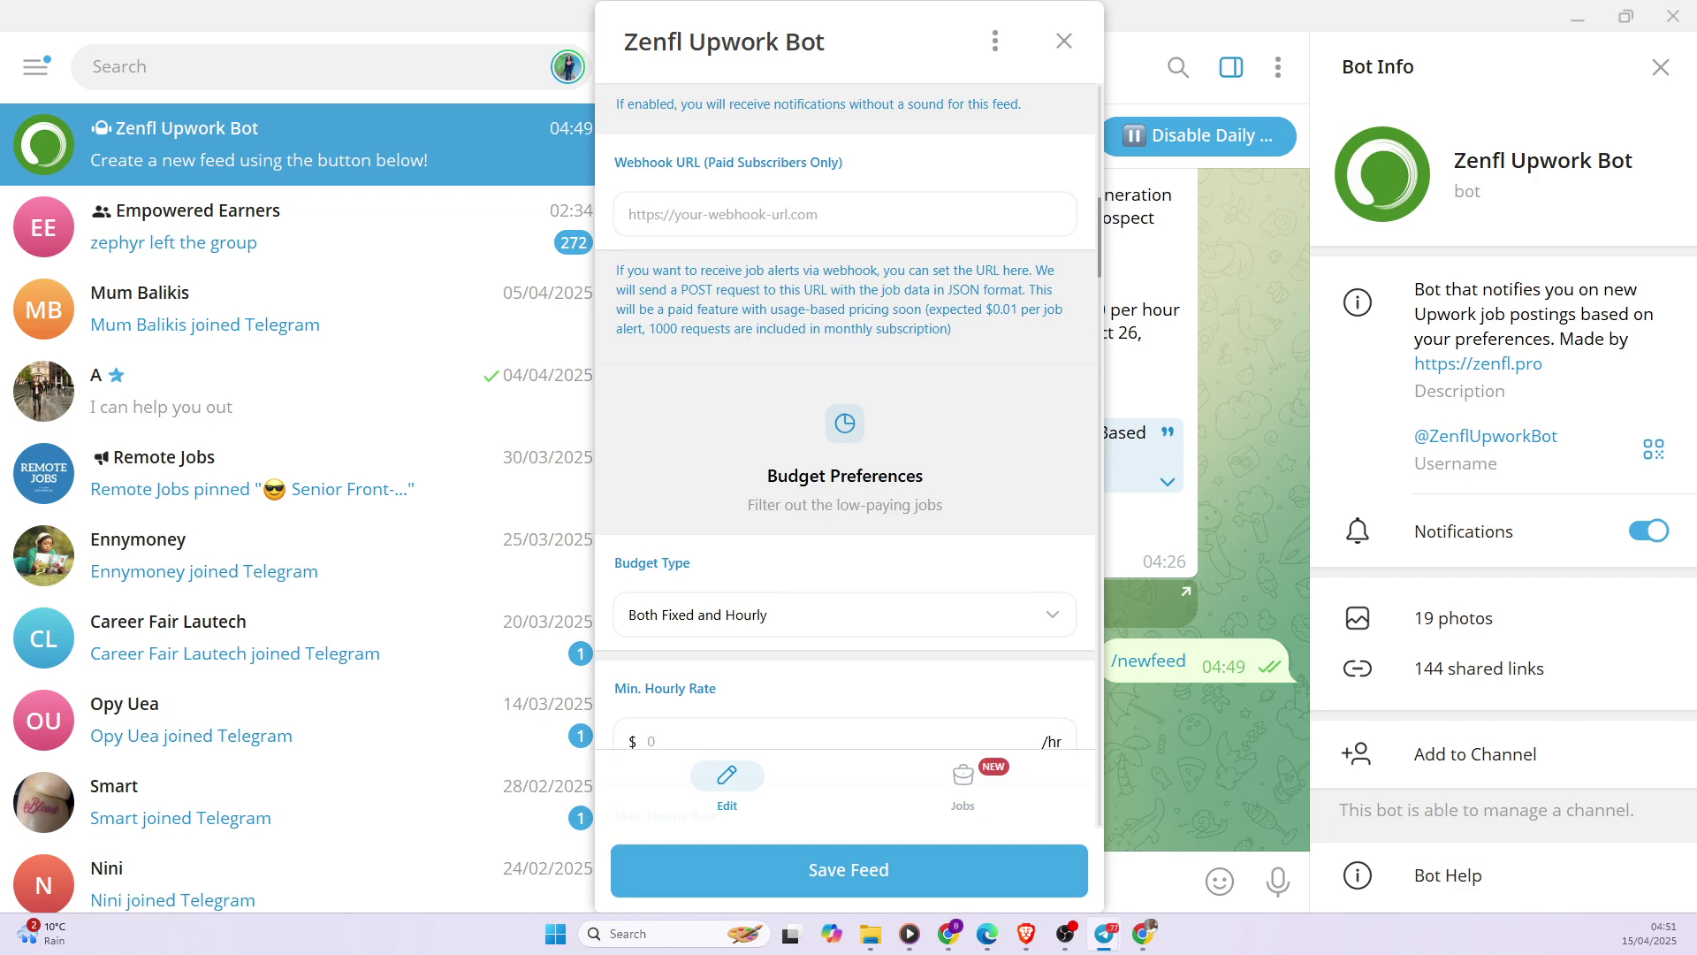
click(765, 232)
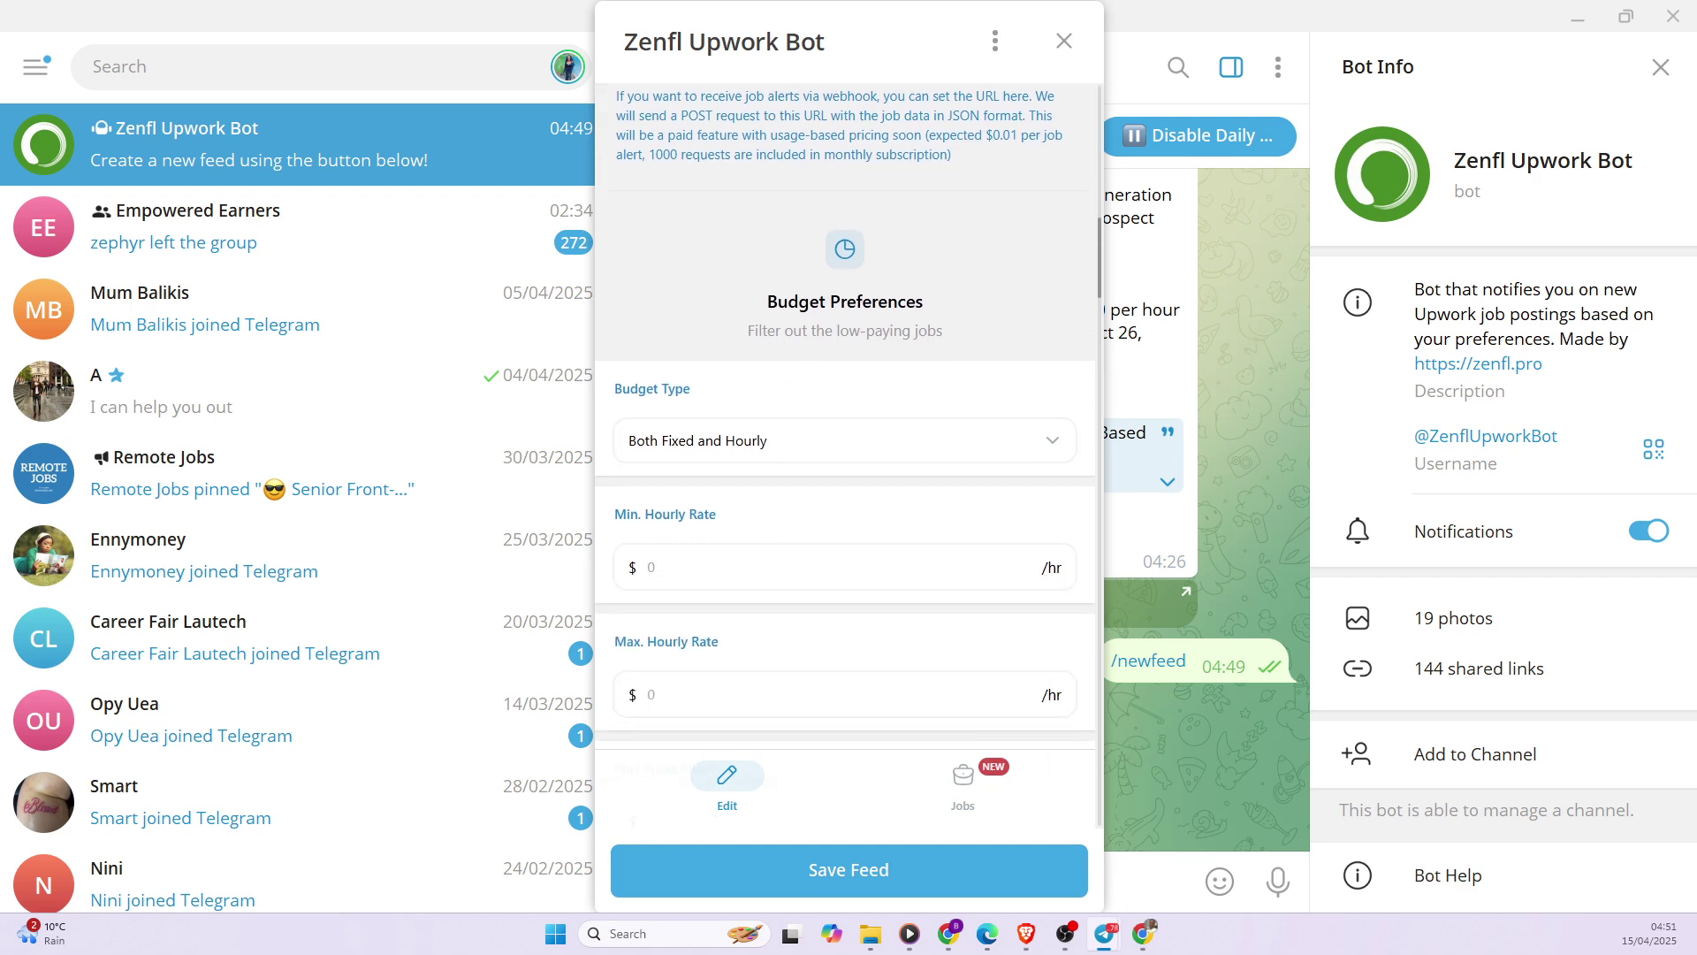
scroll(793, 570, down, 2)
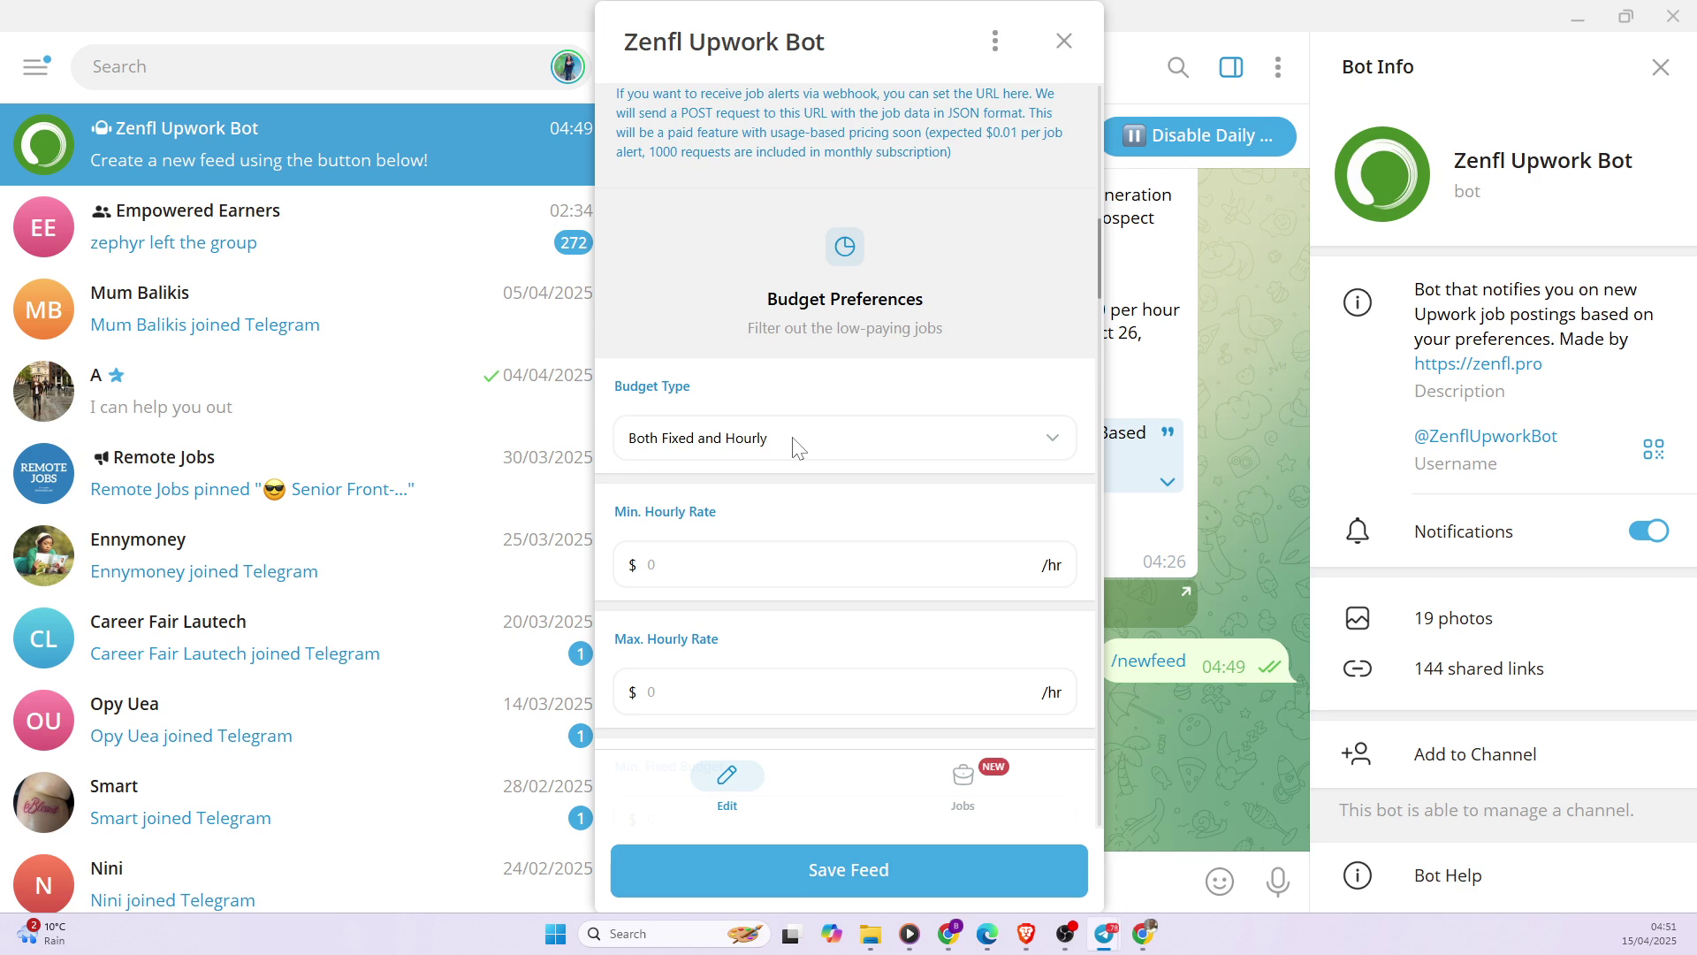
click(798, 446)
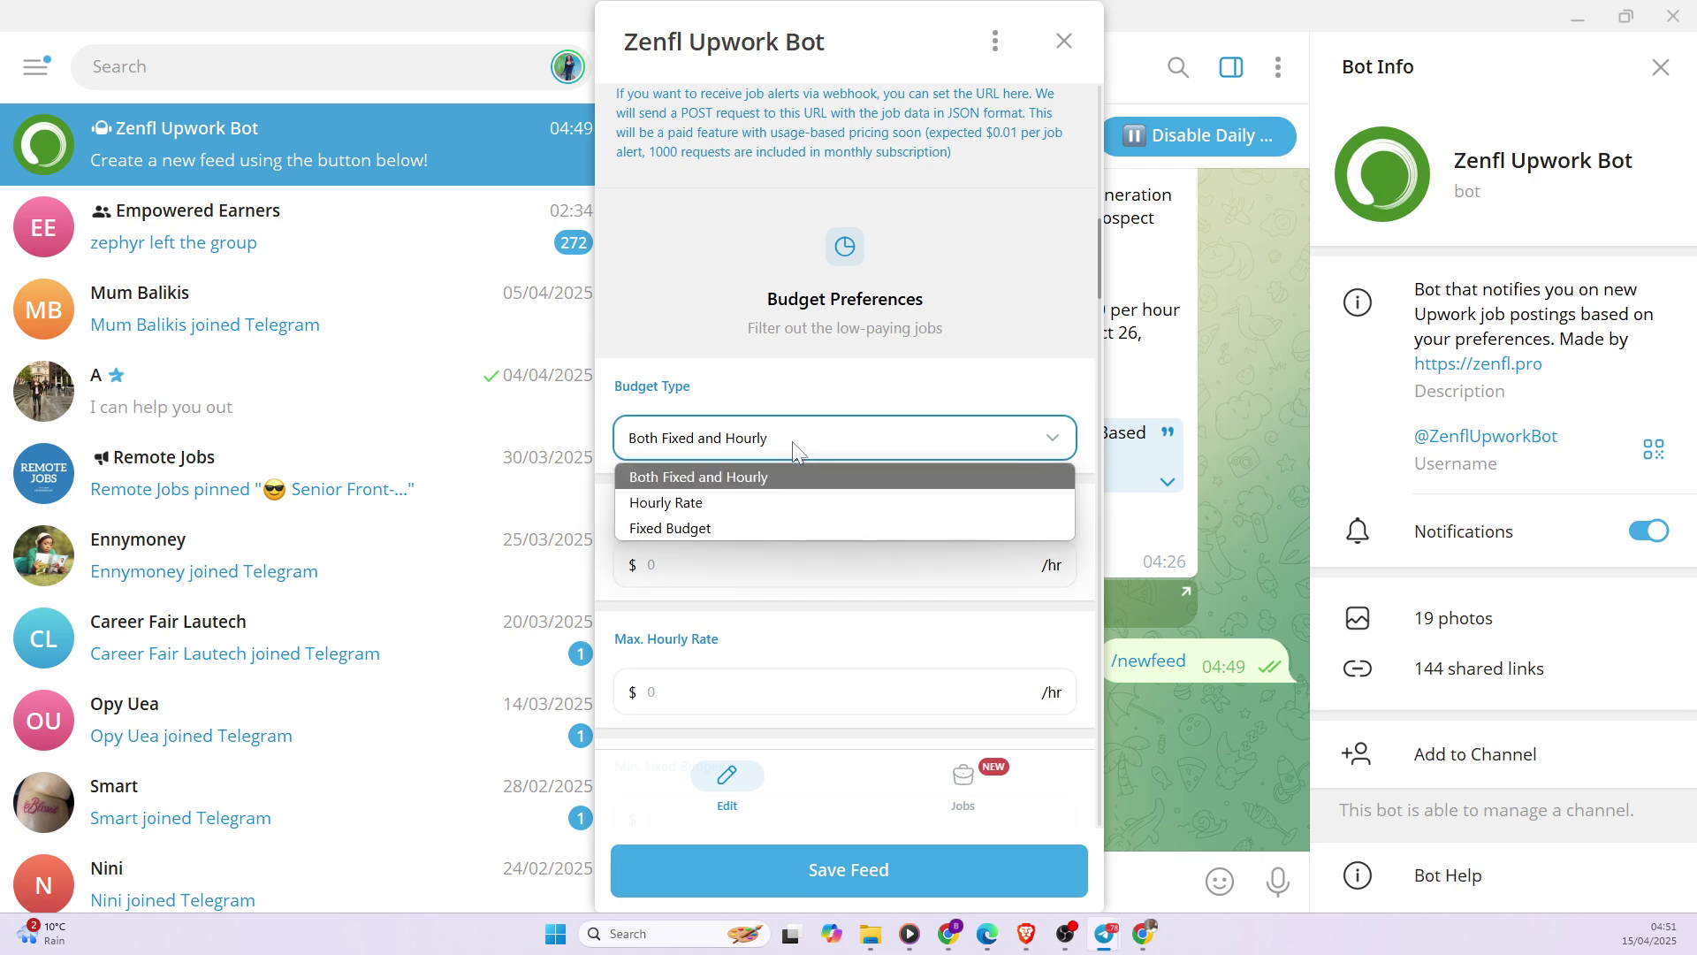
click(792, 442)
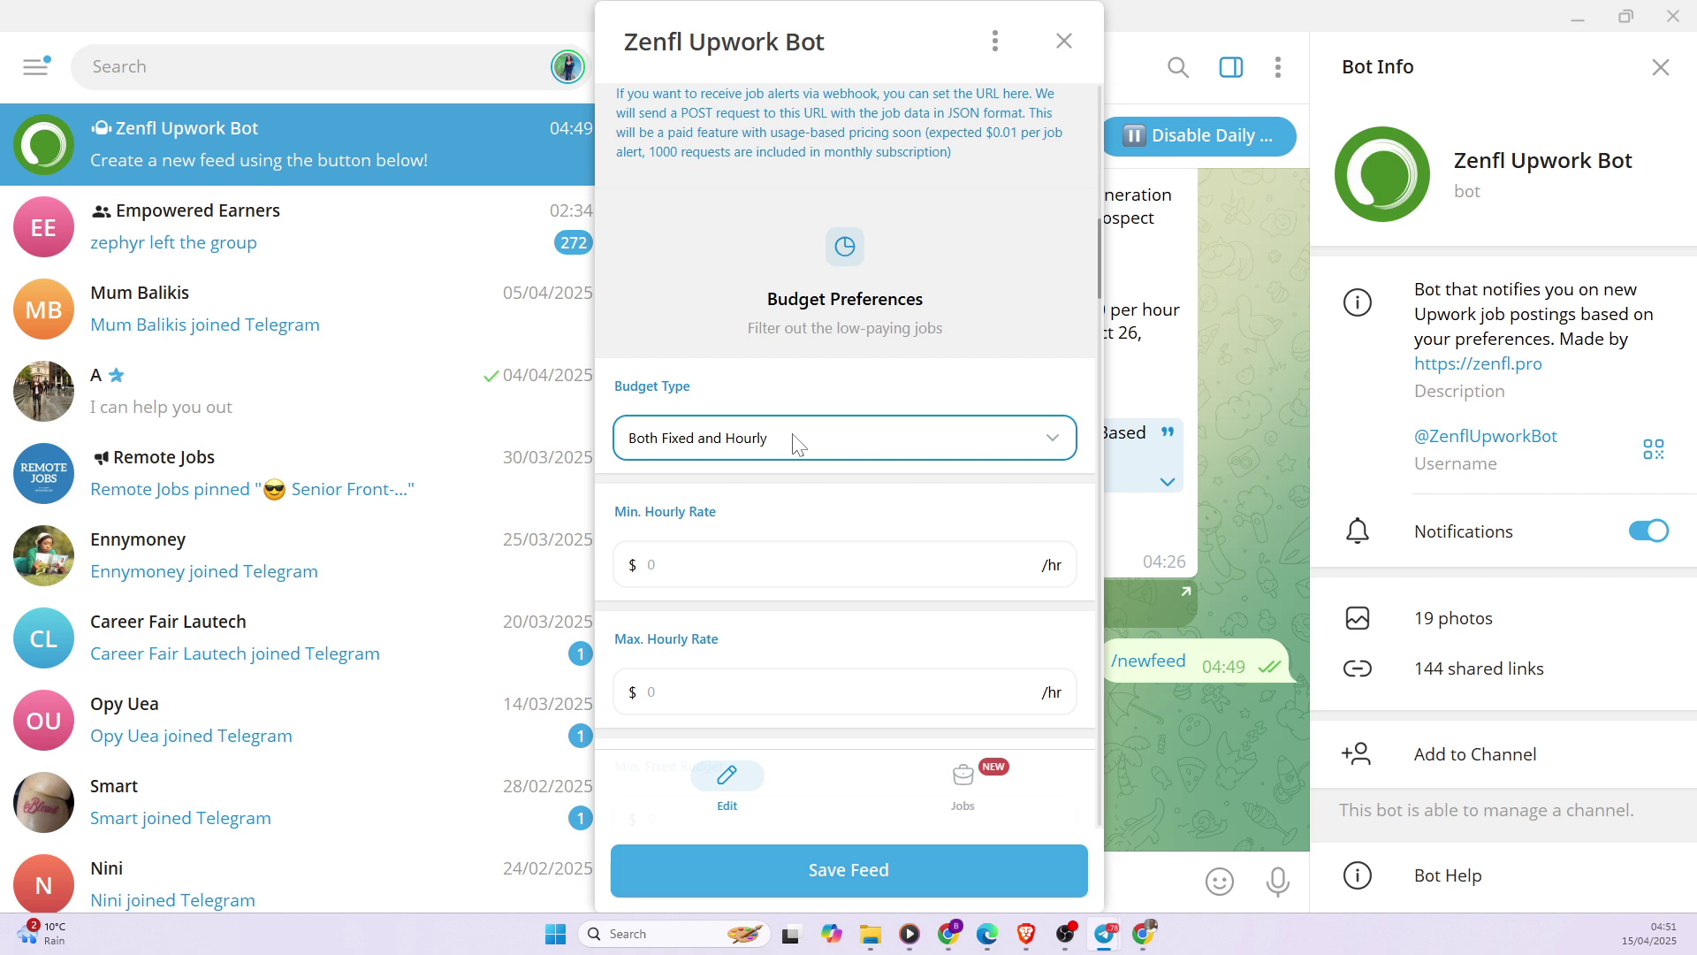
click(798, 444)
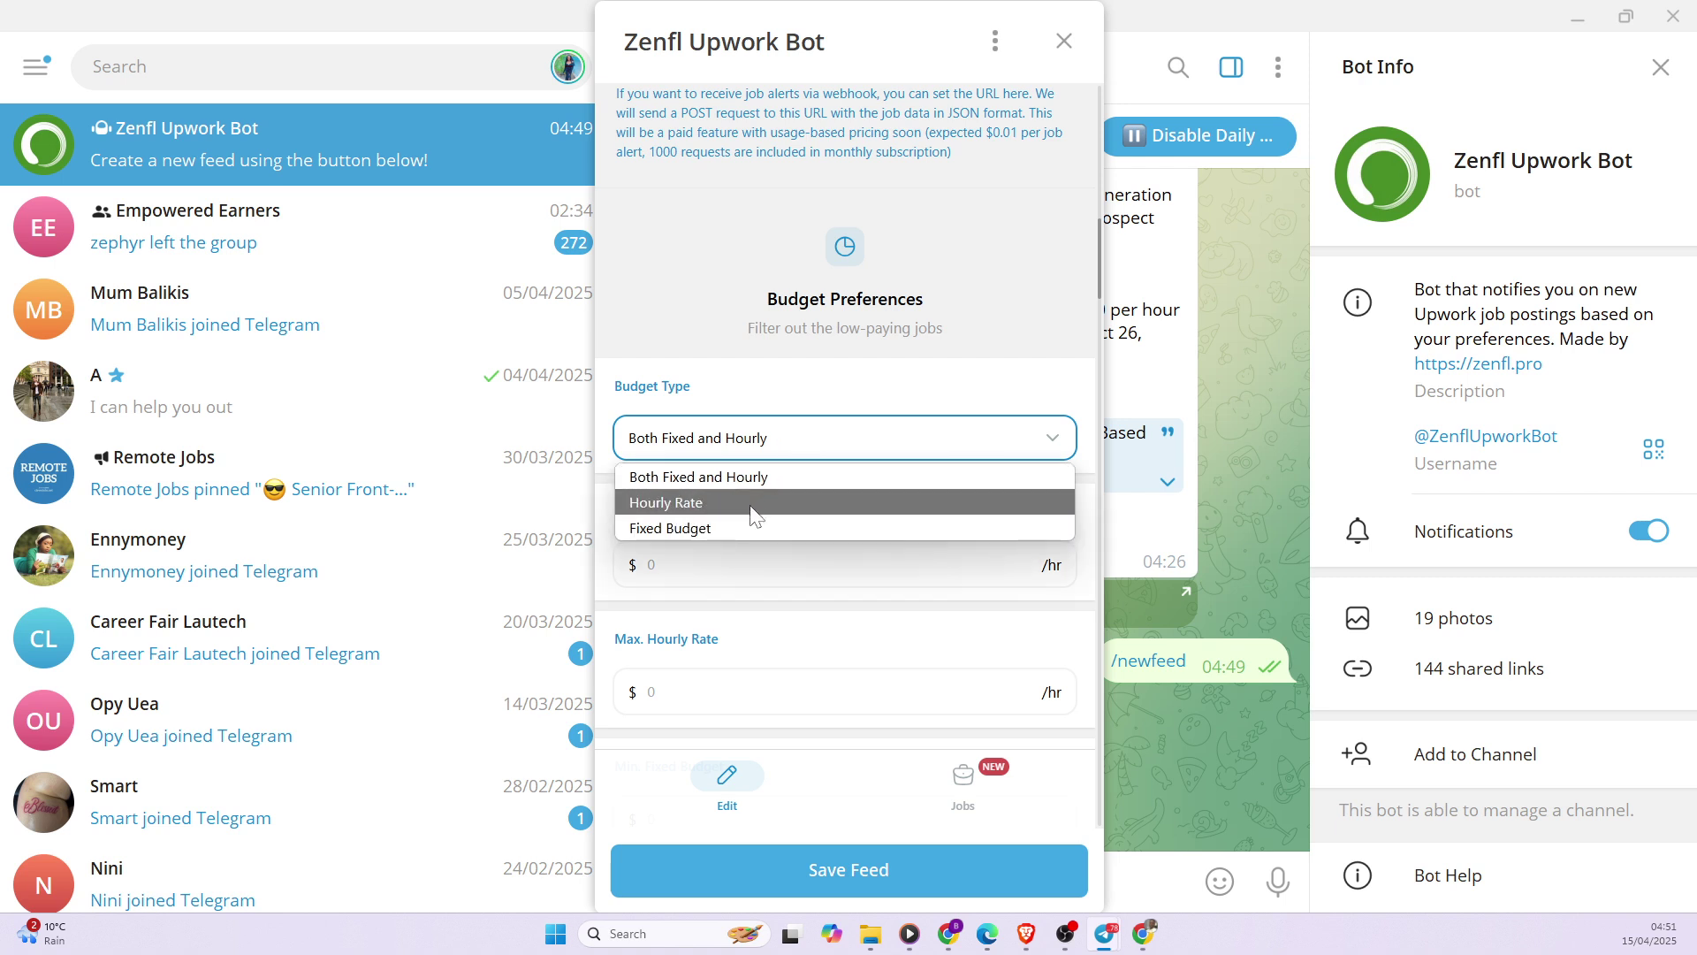
click(754, 515)
click(779, 446)
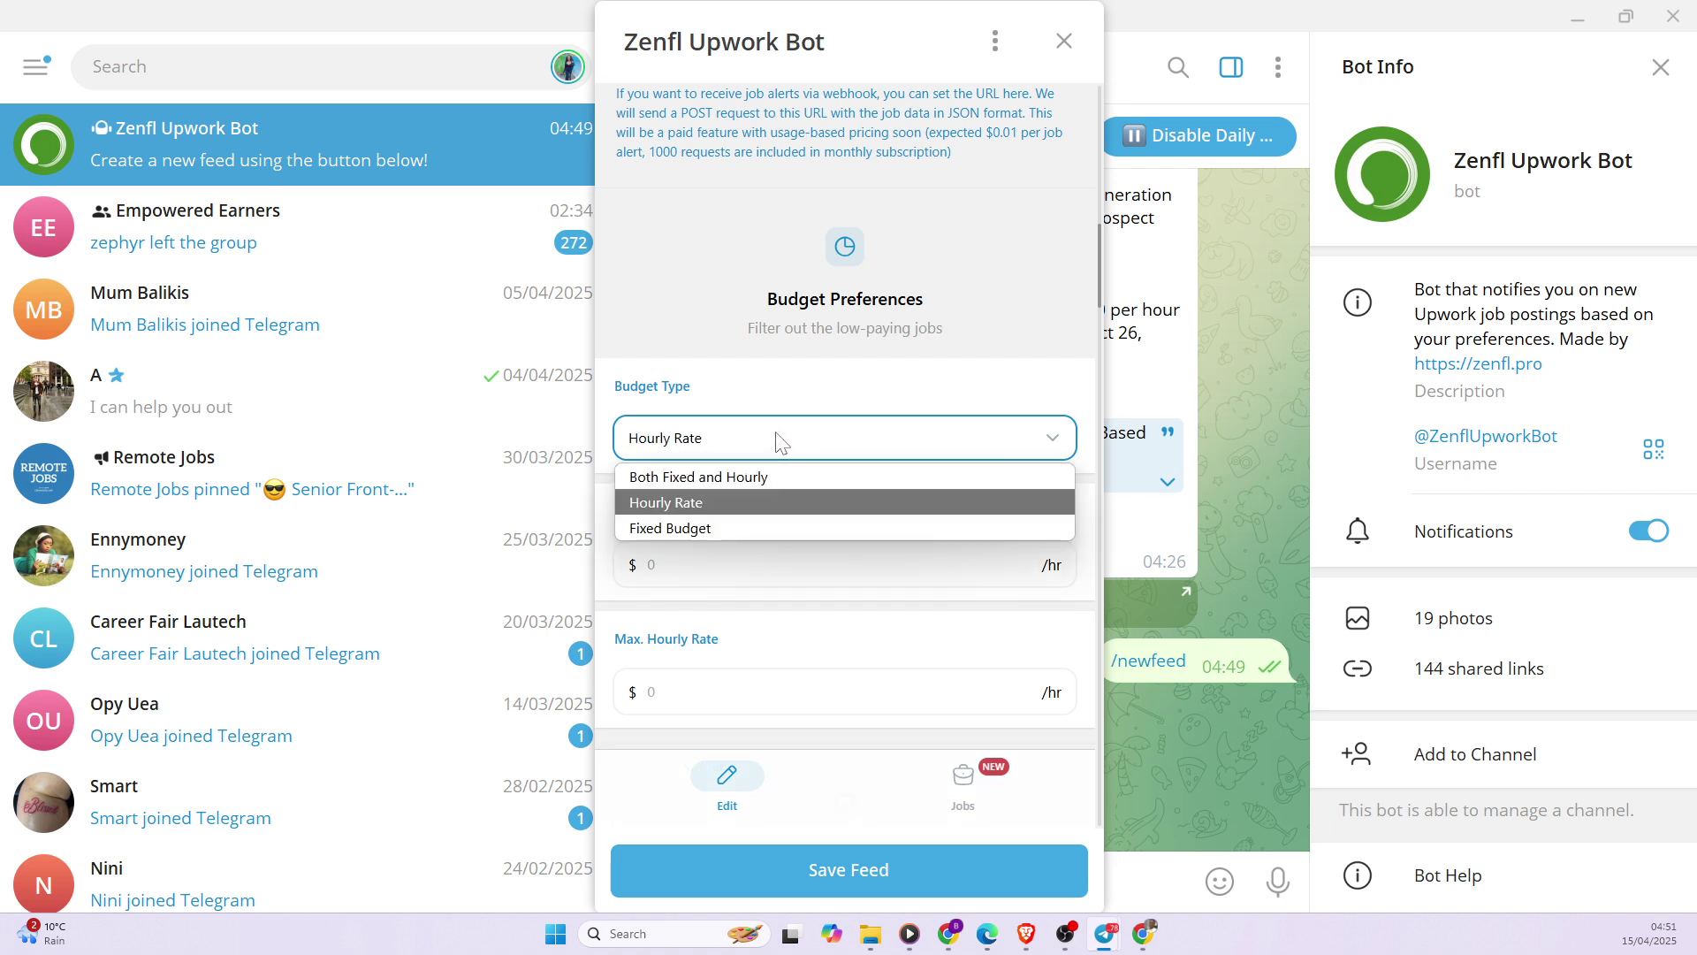
click(743, 527)
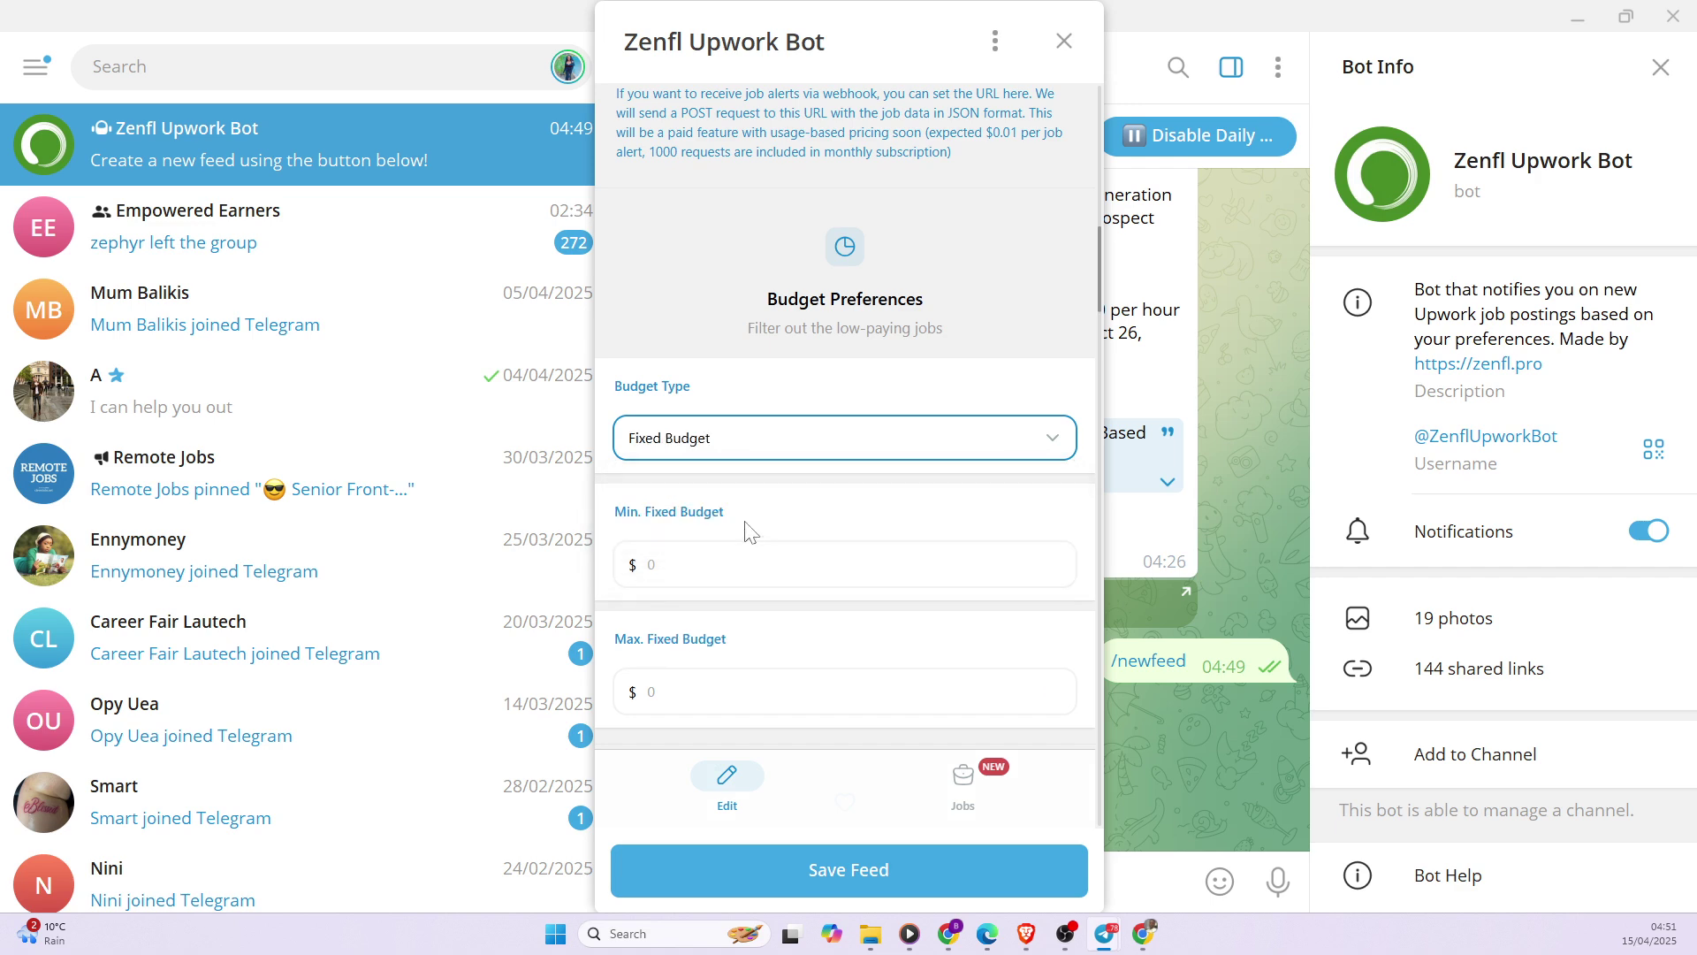
click(759, 448)
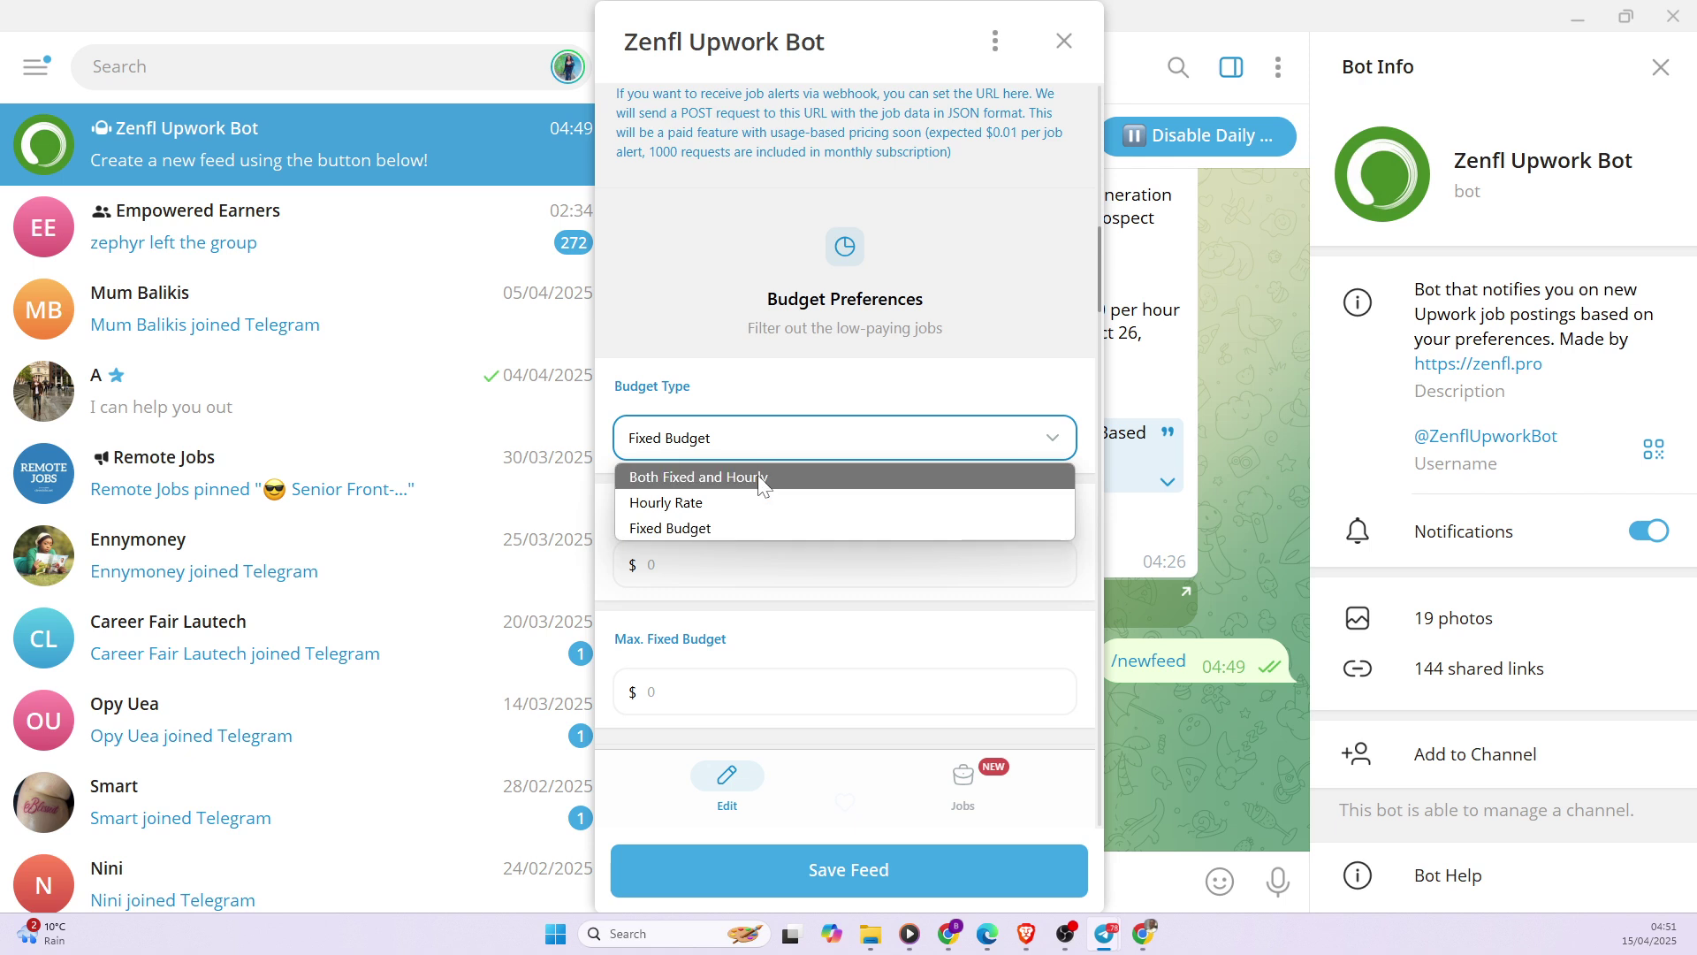
click(757, 477)
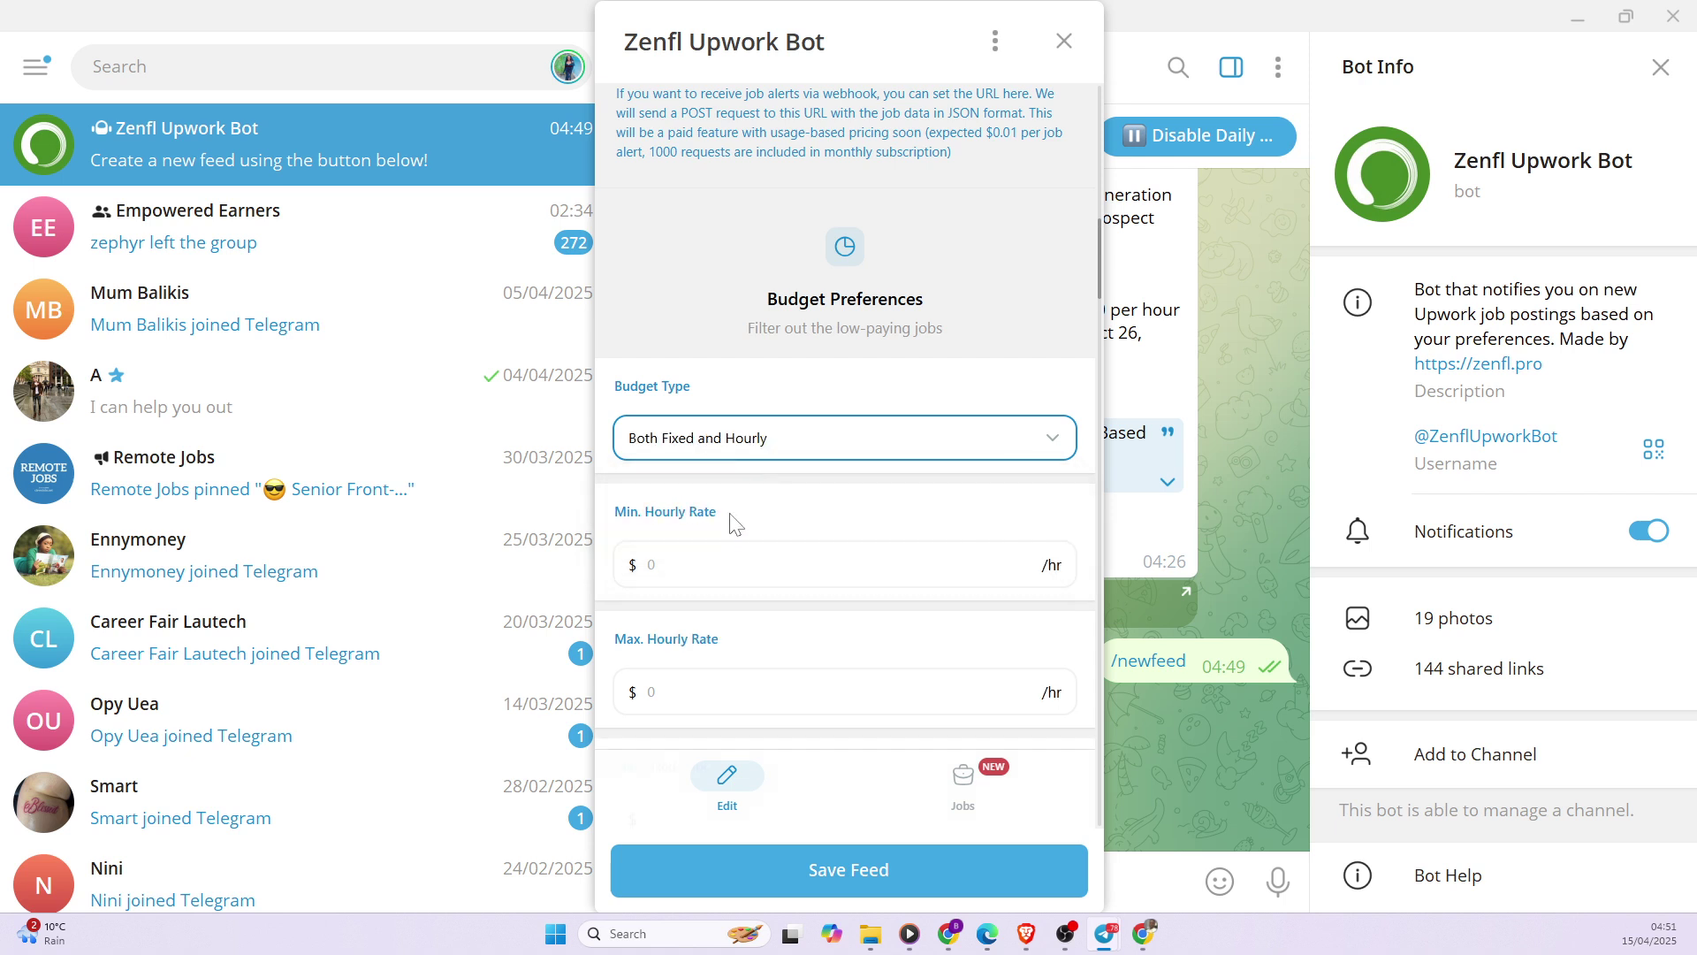
scroll(758, 561, down, 1)
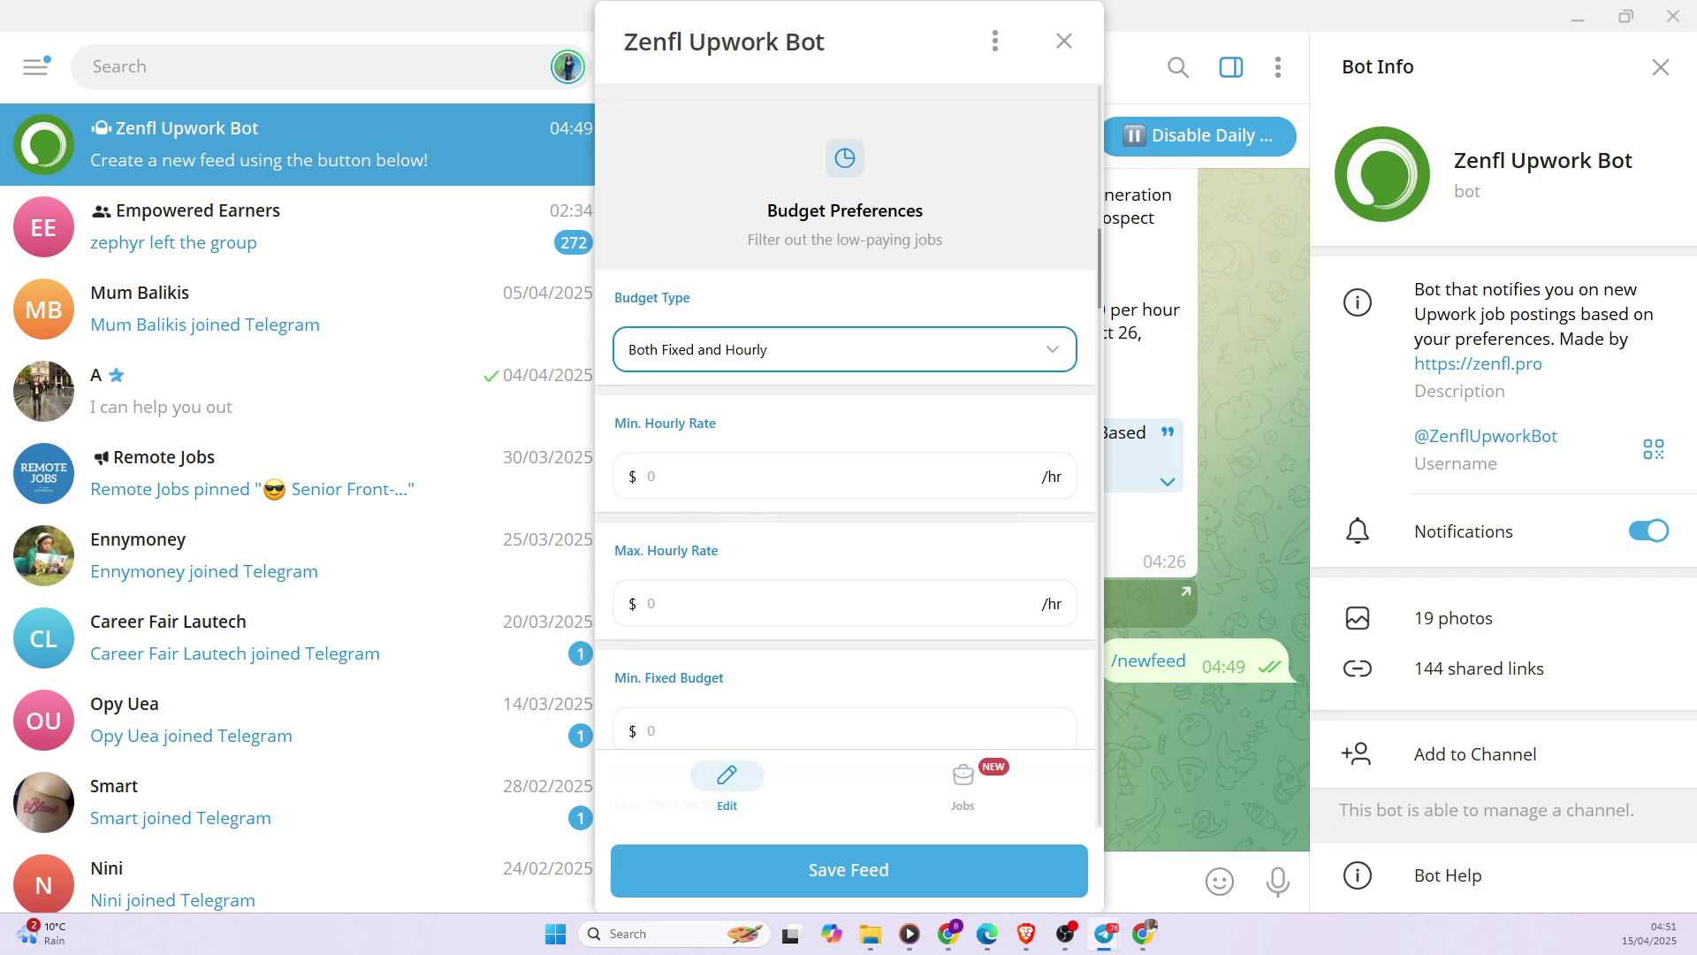
click(757, 477)
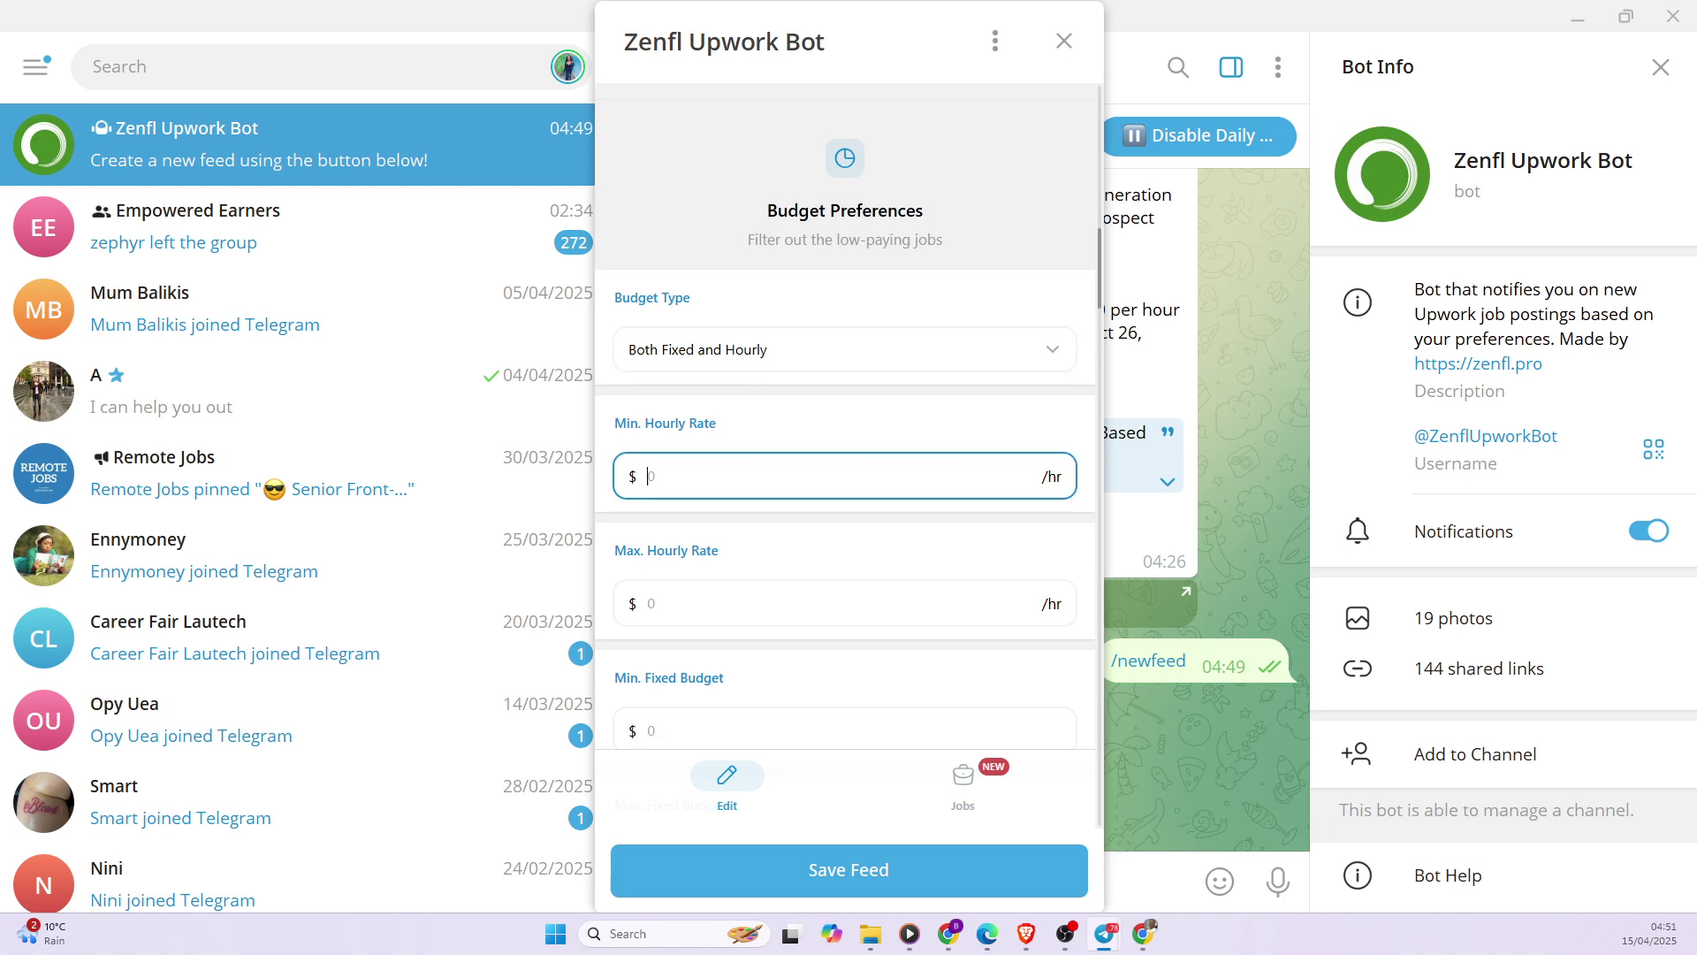
text(11)
key(BackSpace)
text(15)
key(BackSpace)
key(BackSpace)
click(703, 618)
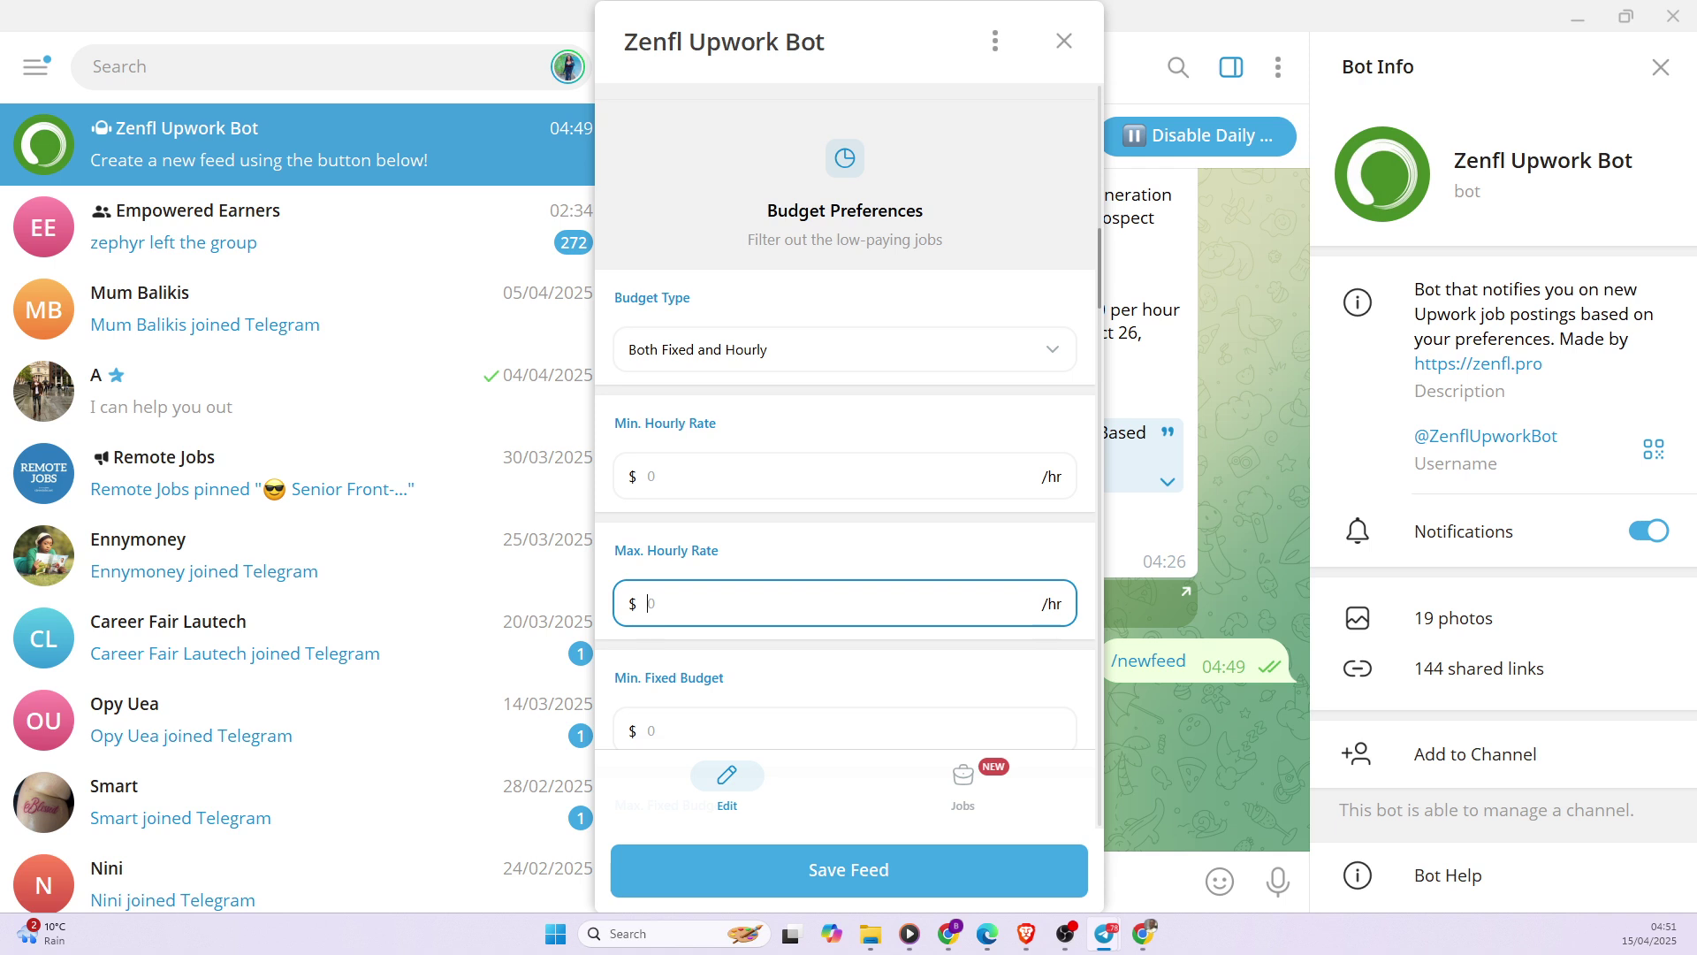
text(60)
key(BackSpace)
key(BackSpace)
scroll(676, 600, down, 2)
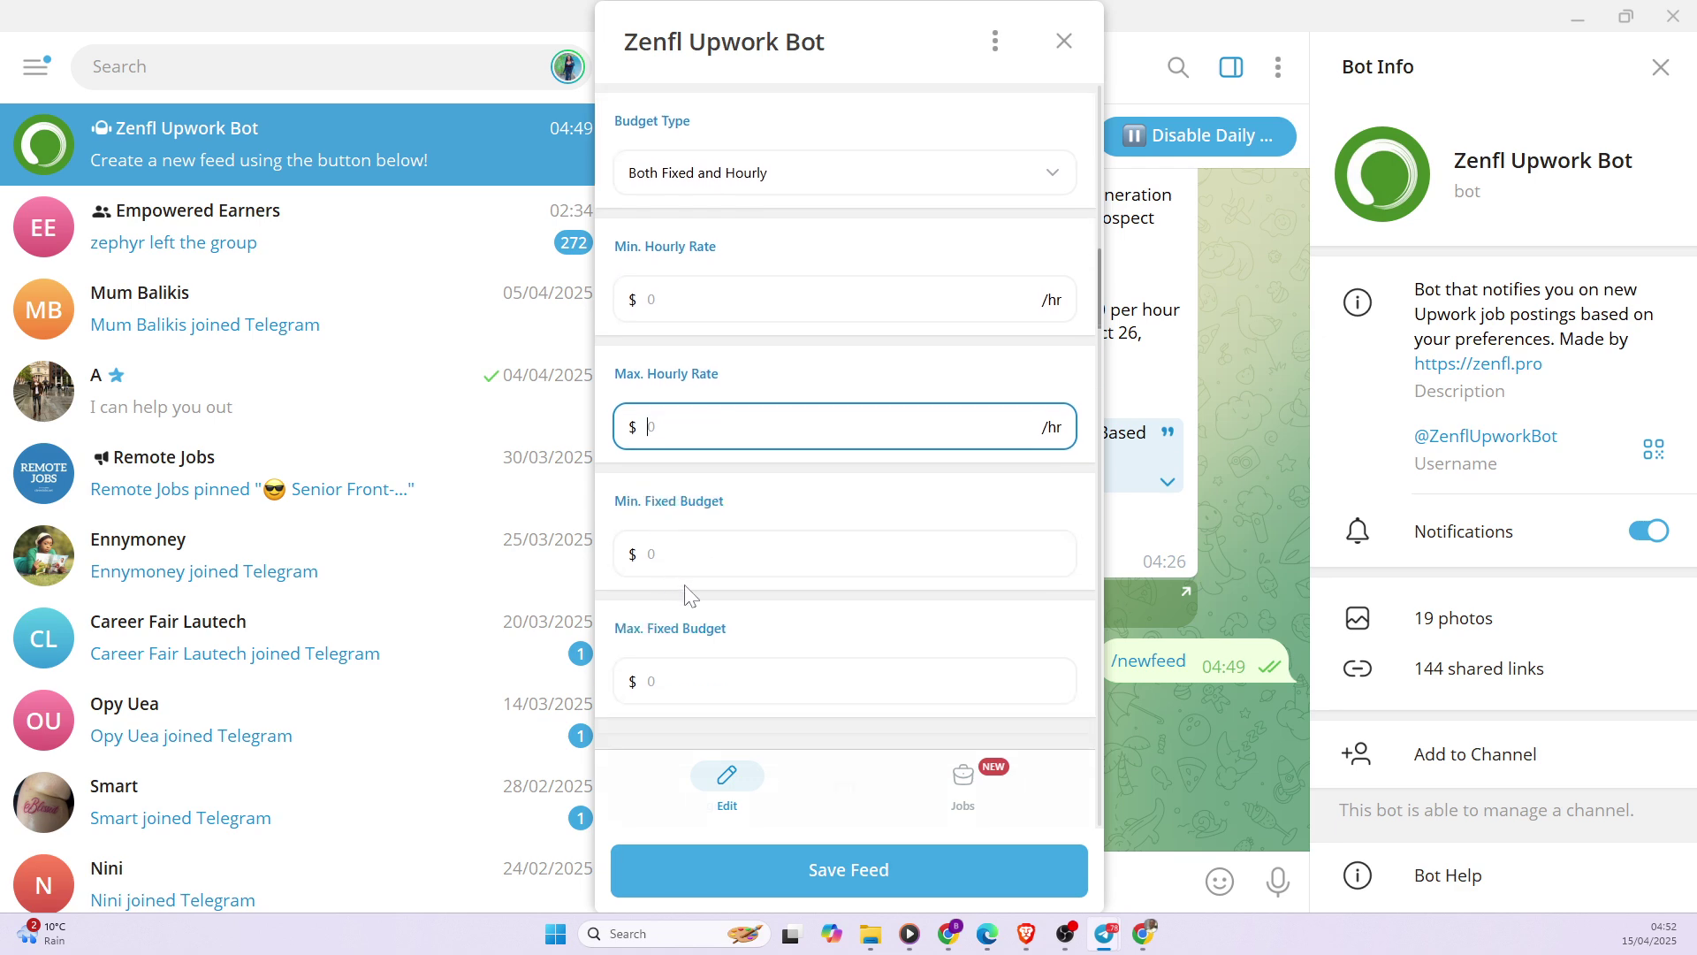
click(849, 554)
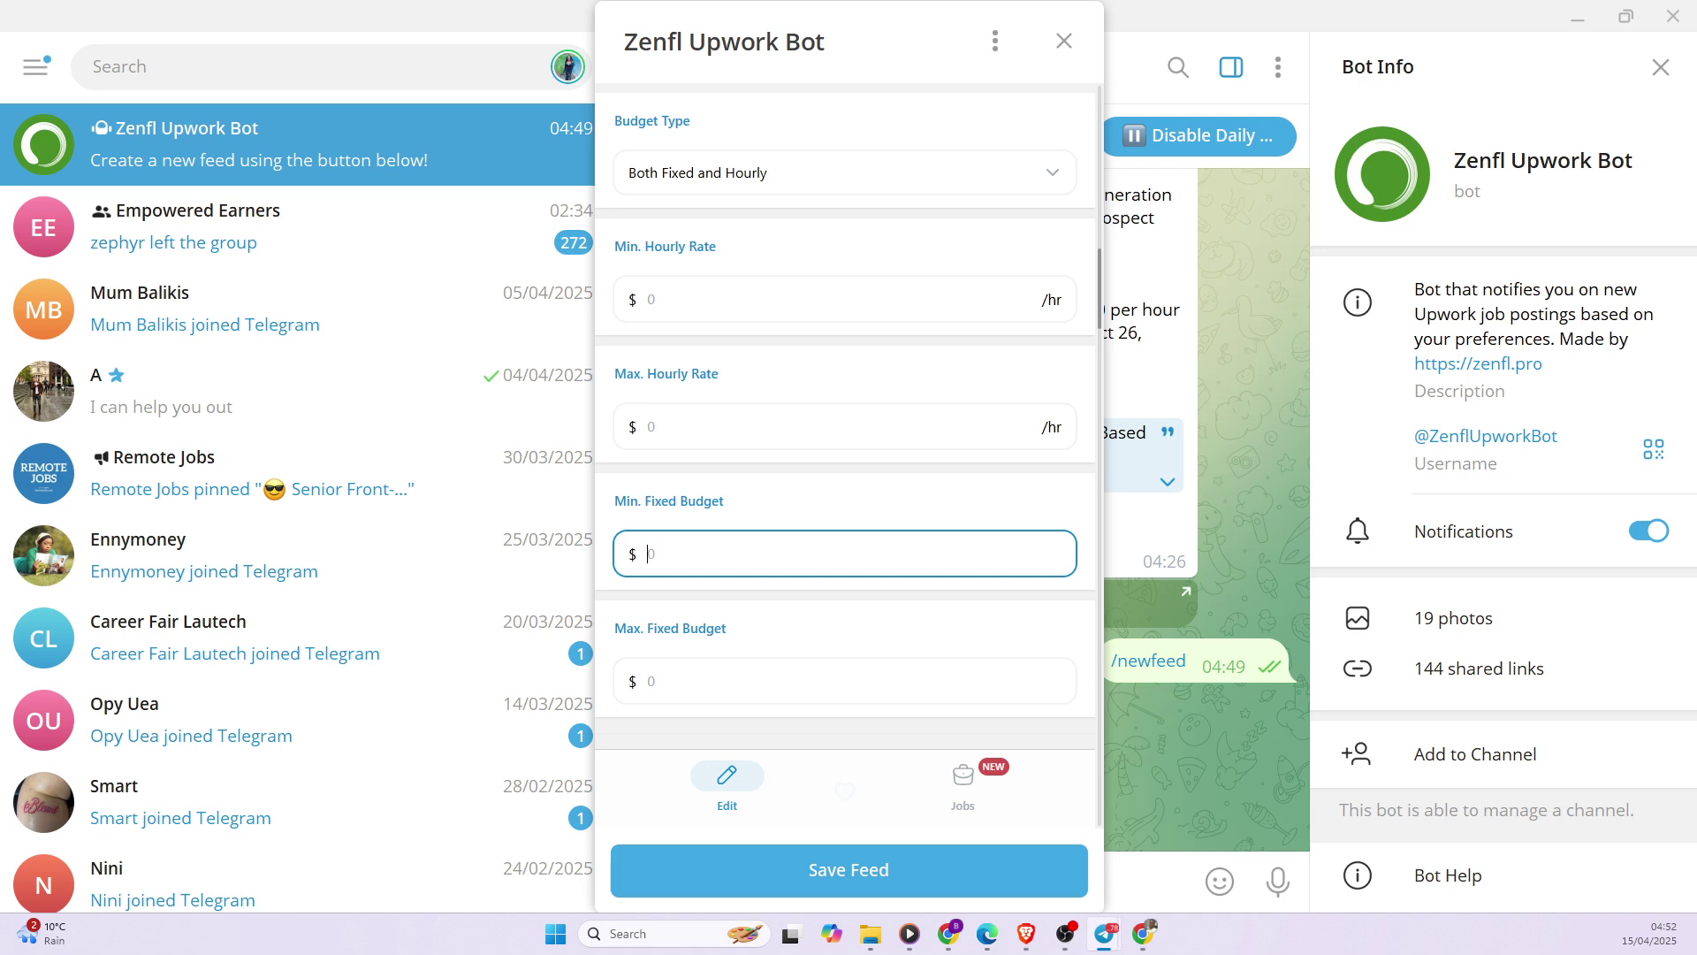
text(10)
key(BackSpace)
key(BackSpace)
text(100)
scroll(842, 584, down, 1)
click(705, 596)
text(1000)
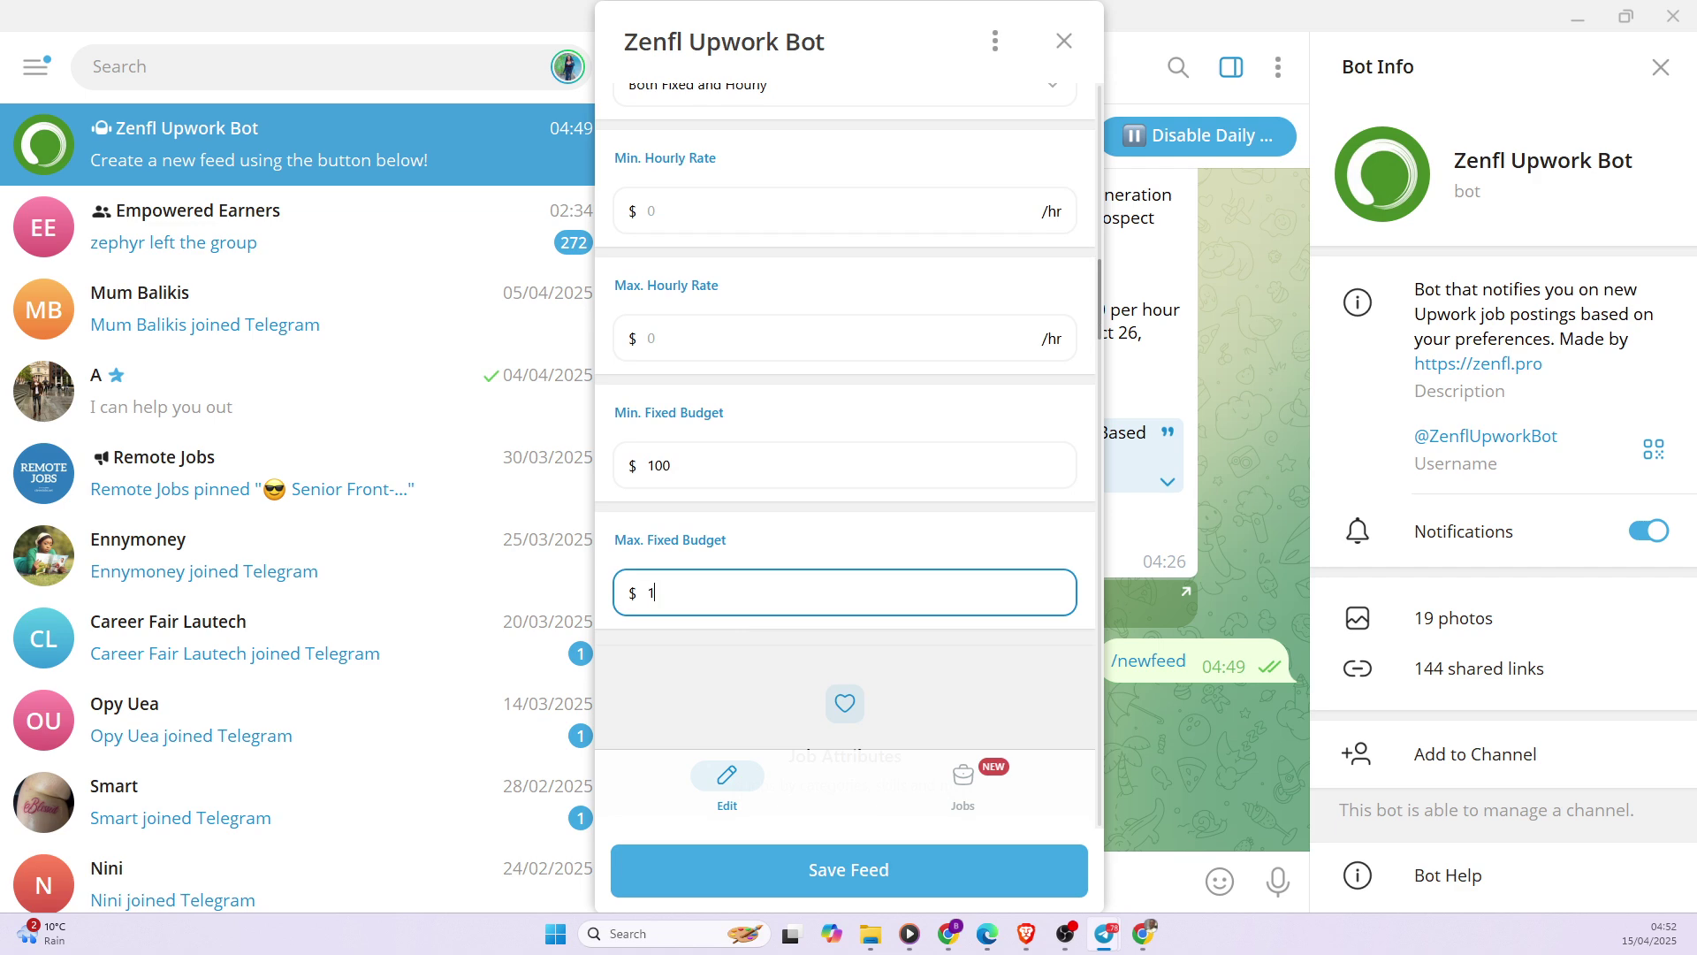
key(BackSpace)
key(BackSpace)
key(BackSpace)
key(BackSpace)
click(670, 465)
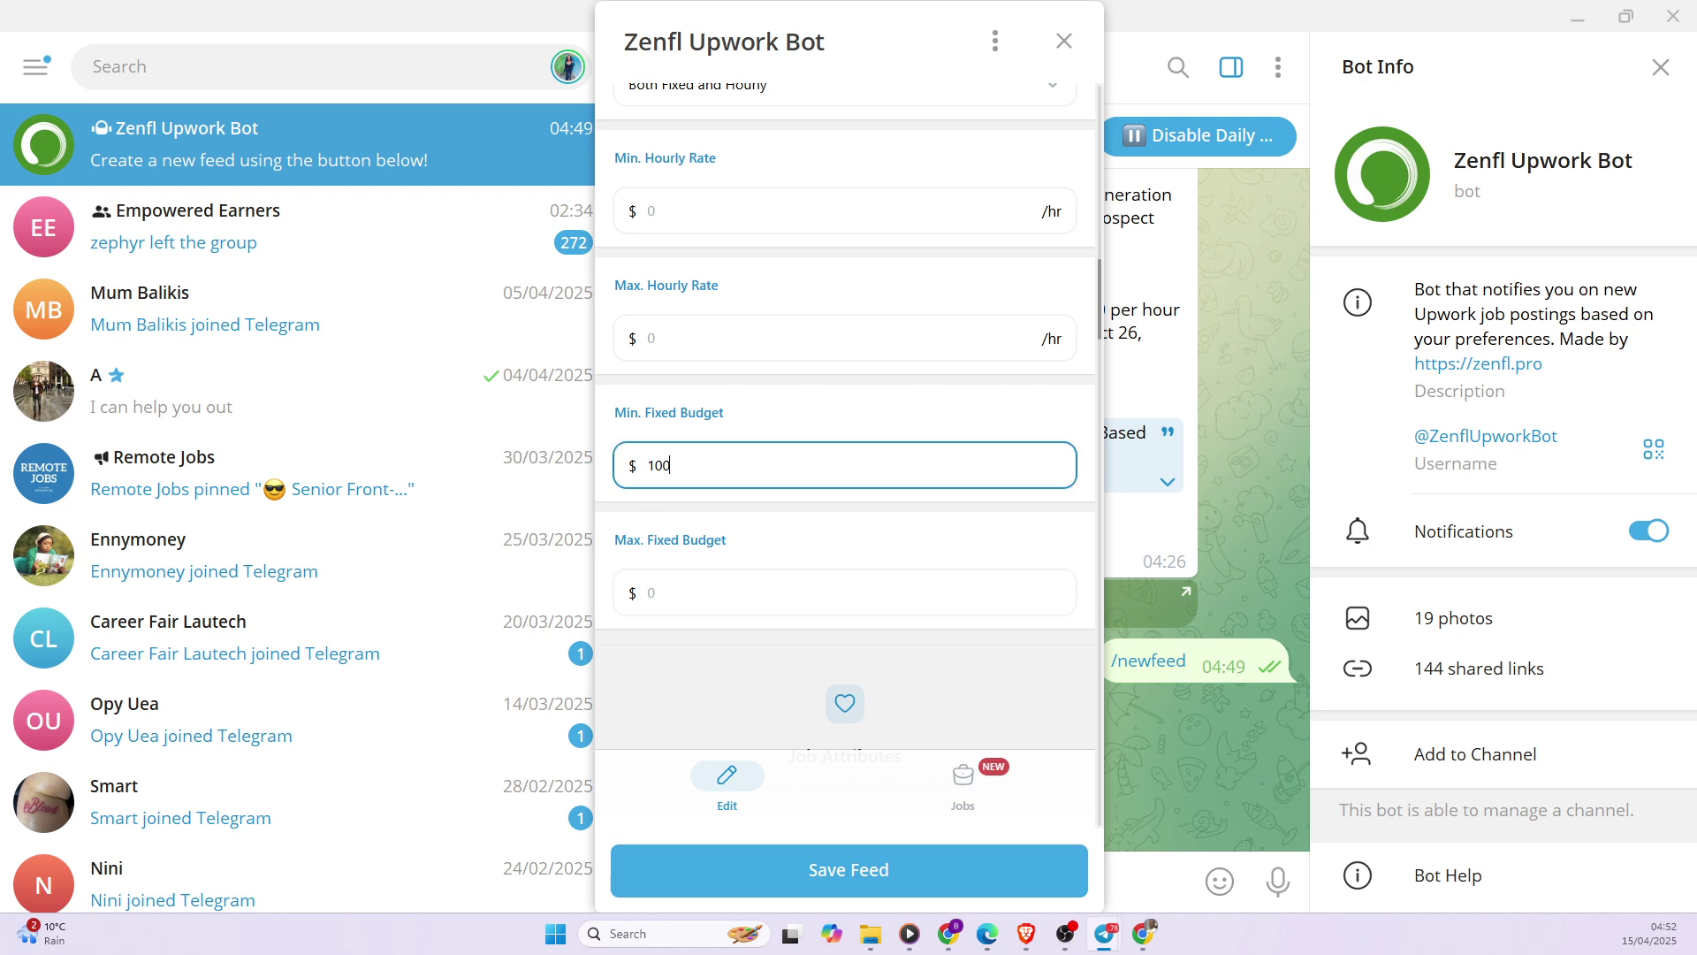
key(BackSpace)
key(BackSpace)
key(BackSpace)
scroll(747, 515, down, 2)
scroll(747, 515, down, 3)
- Add Data Analysis & Testing as the feed's job category
scroll(765, 526, down, 1)
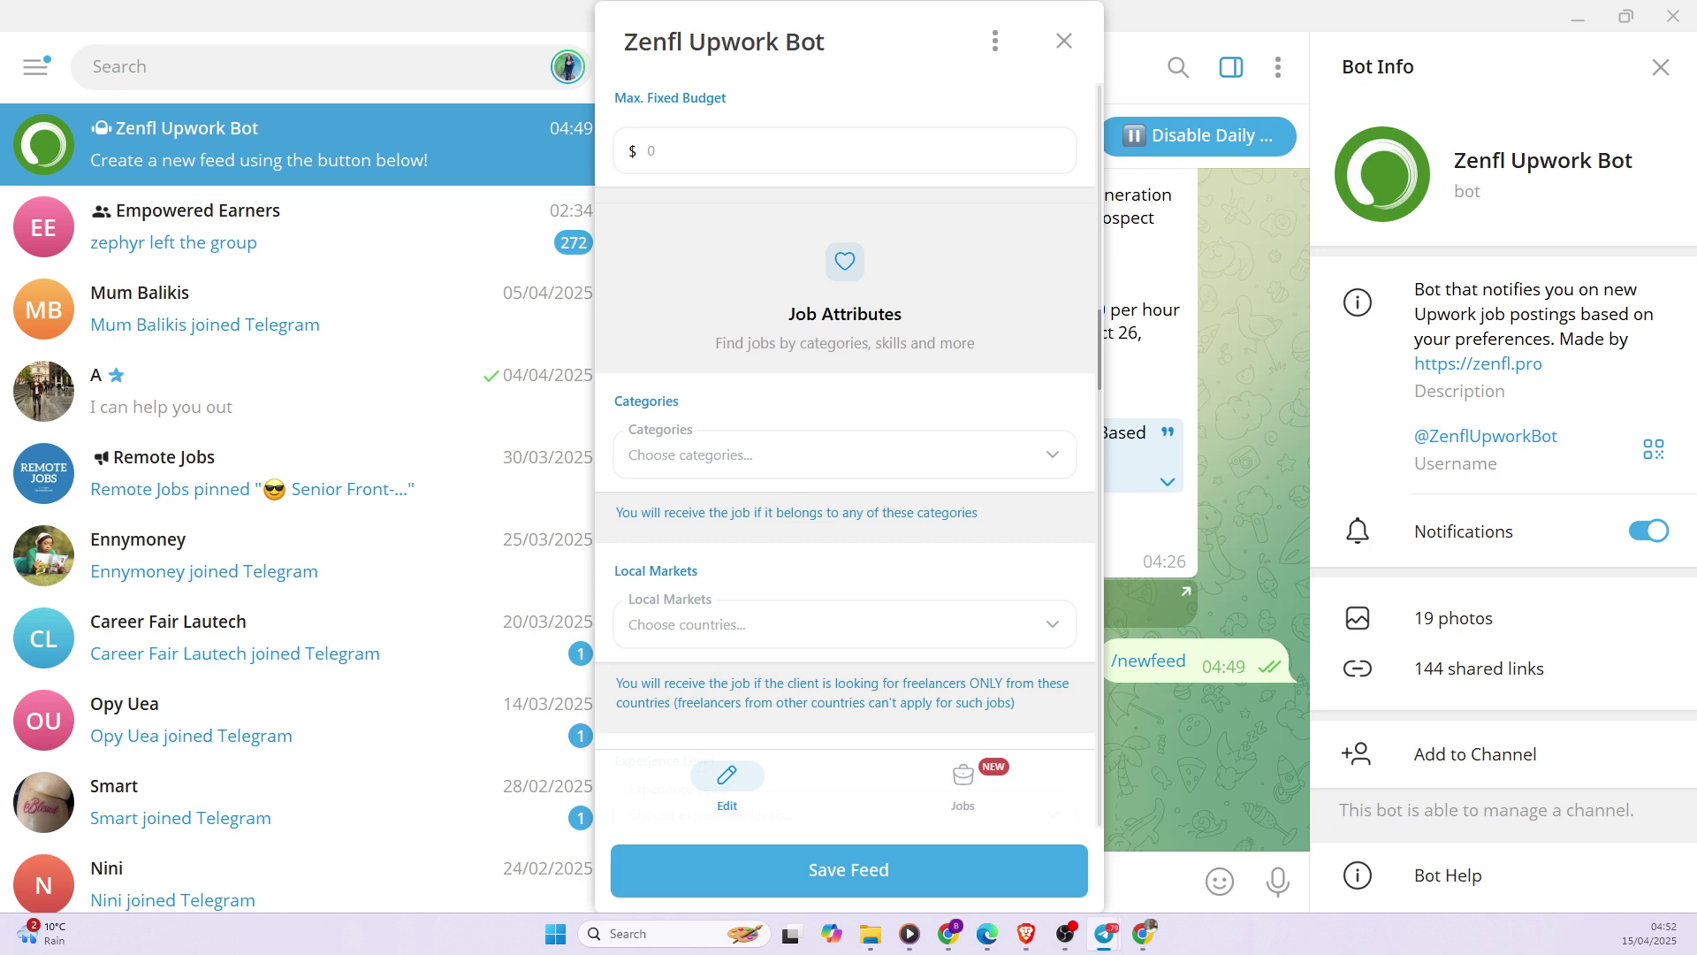
click(796, 455)
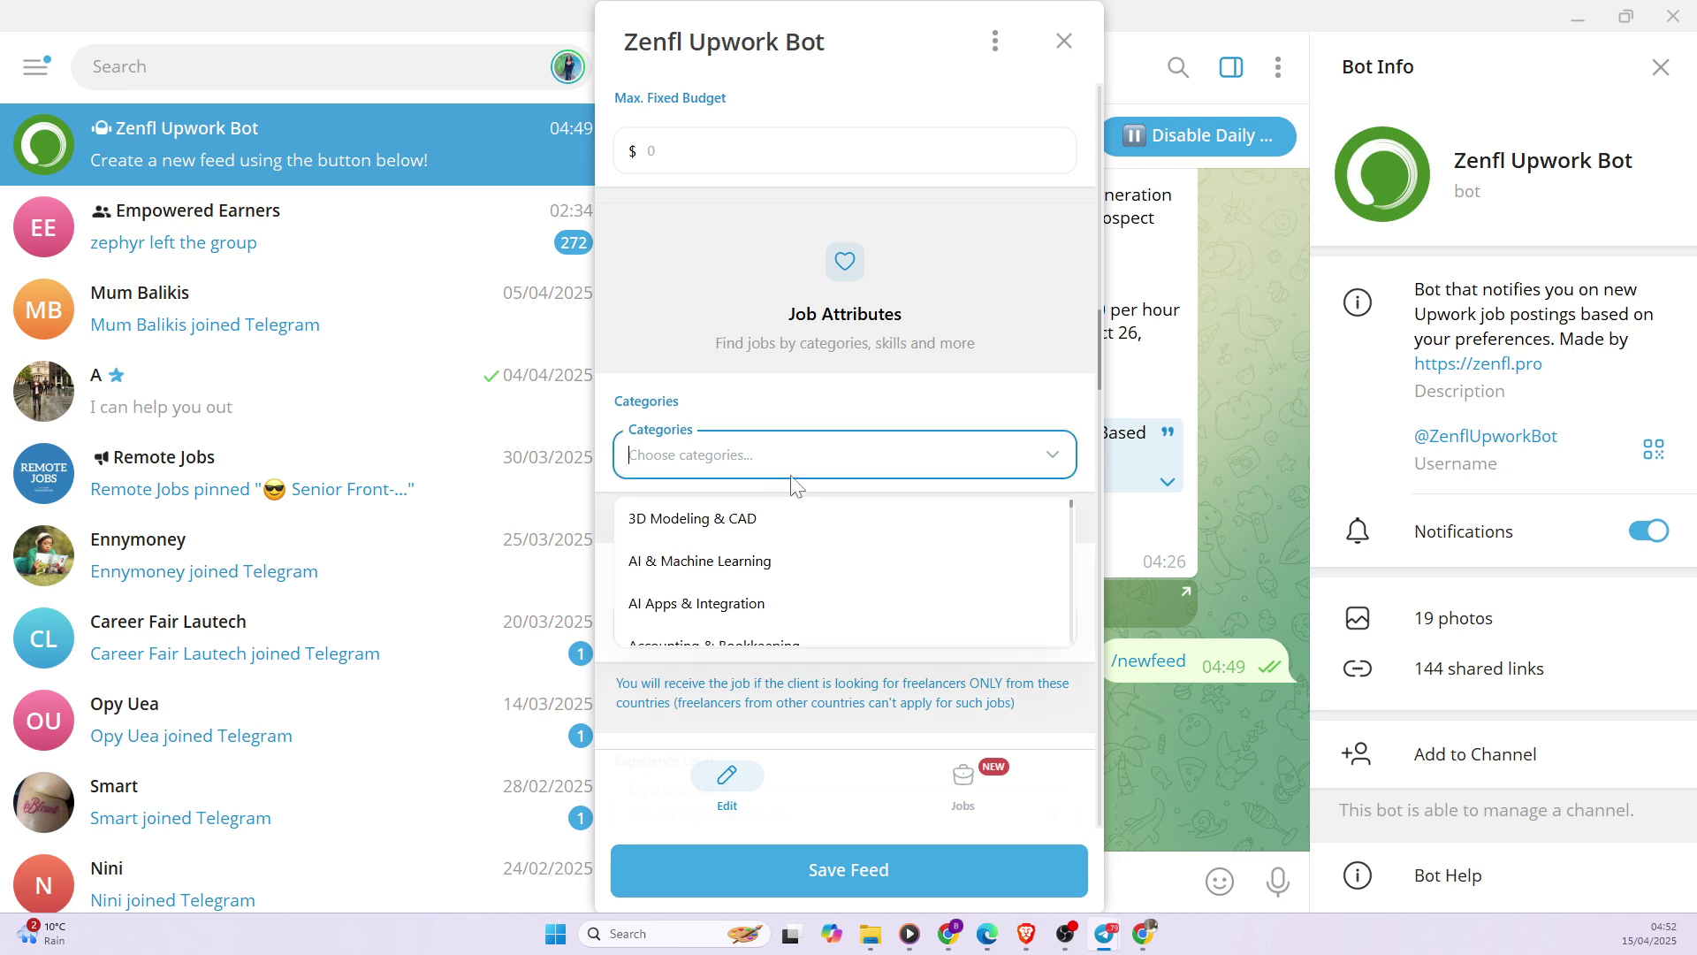
text(data a)
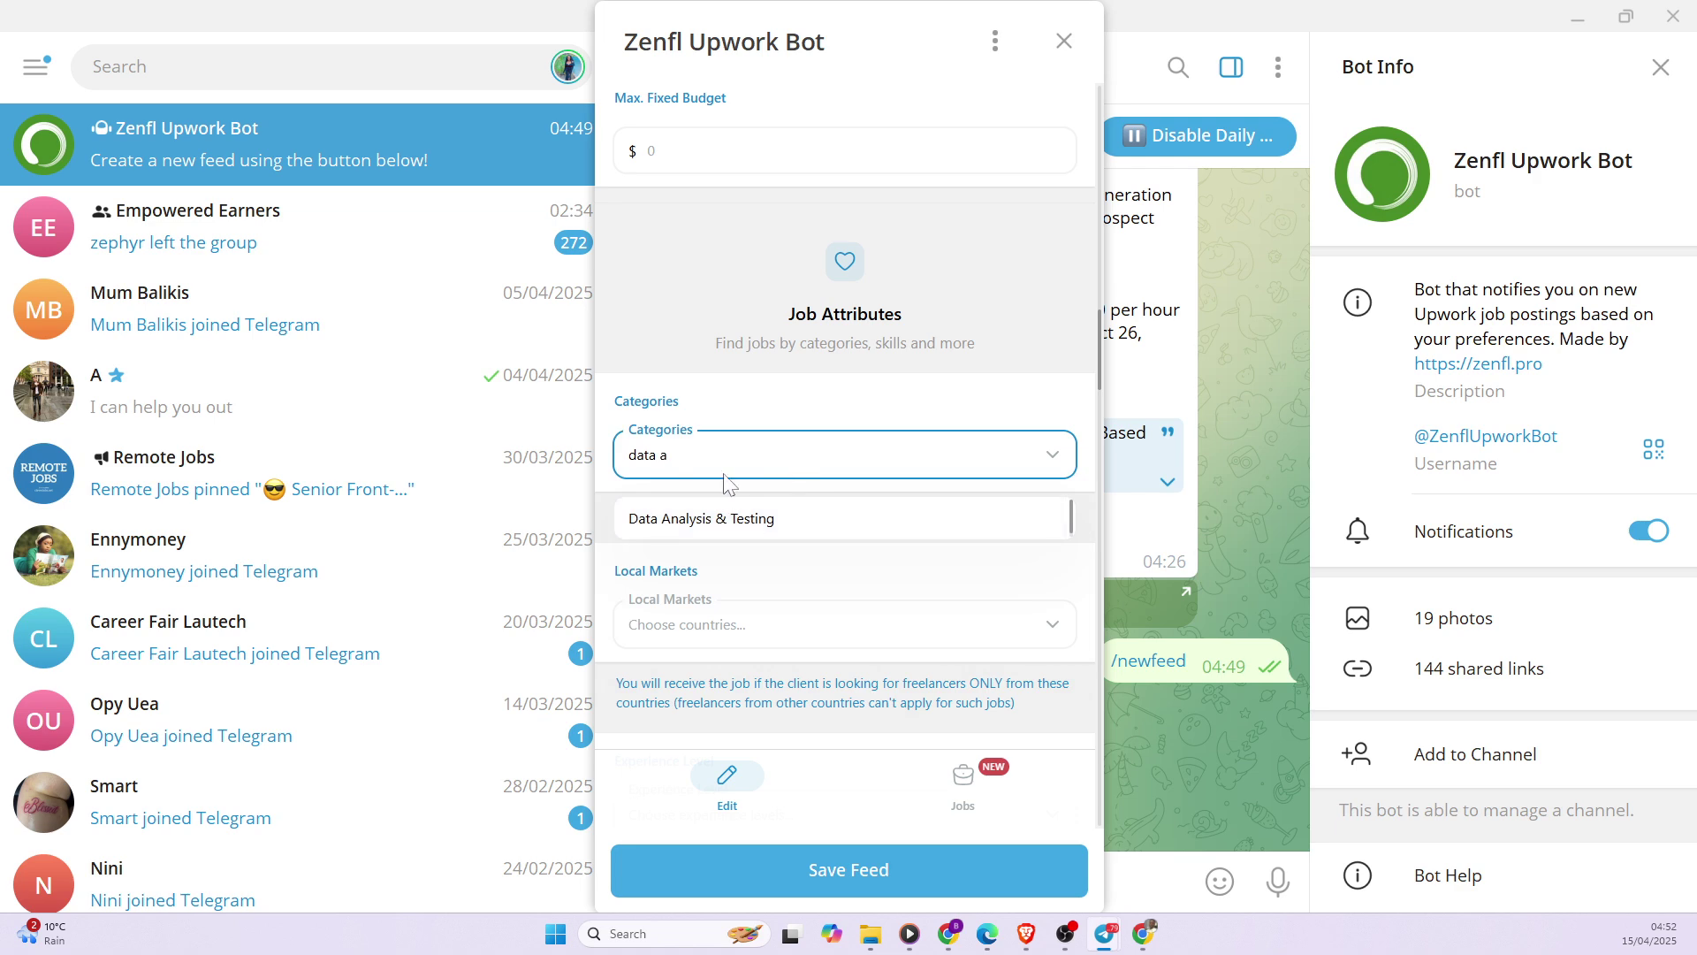
click(725, 521)
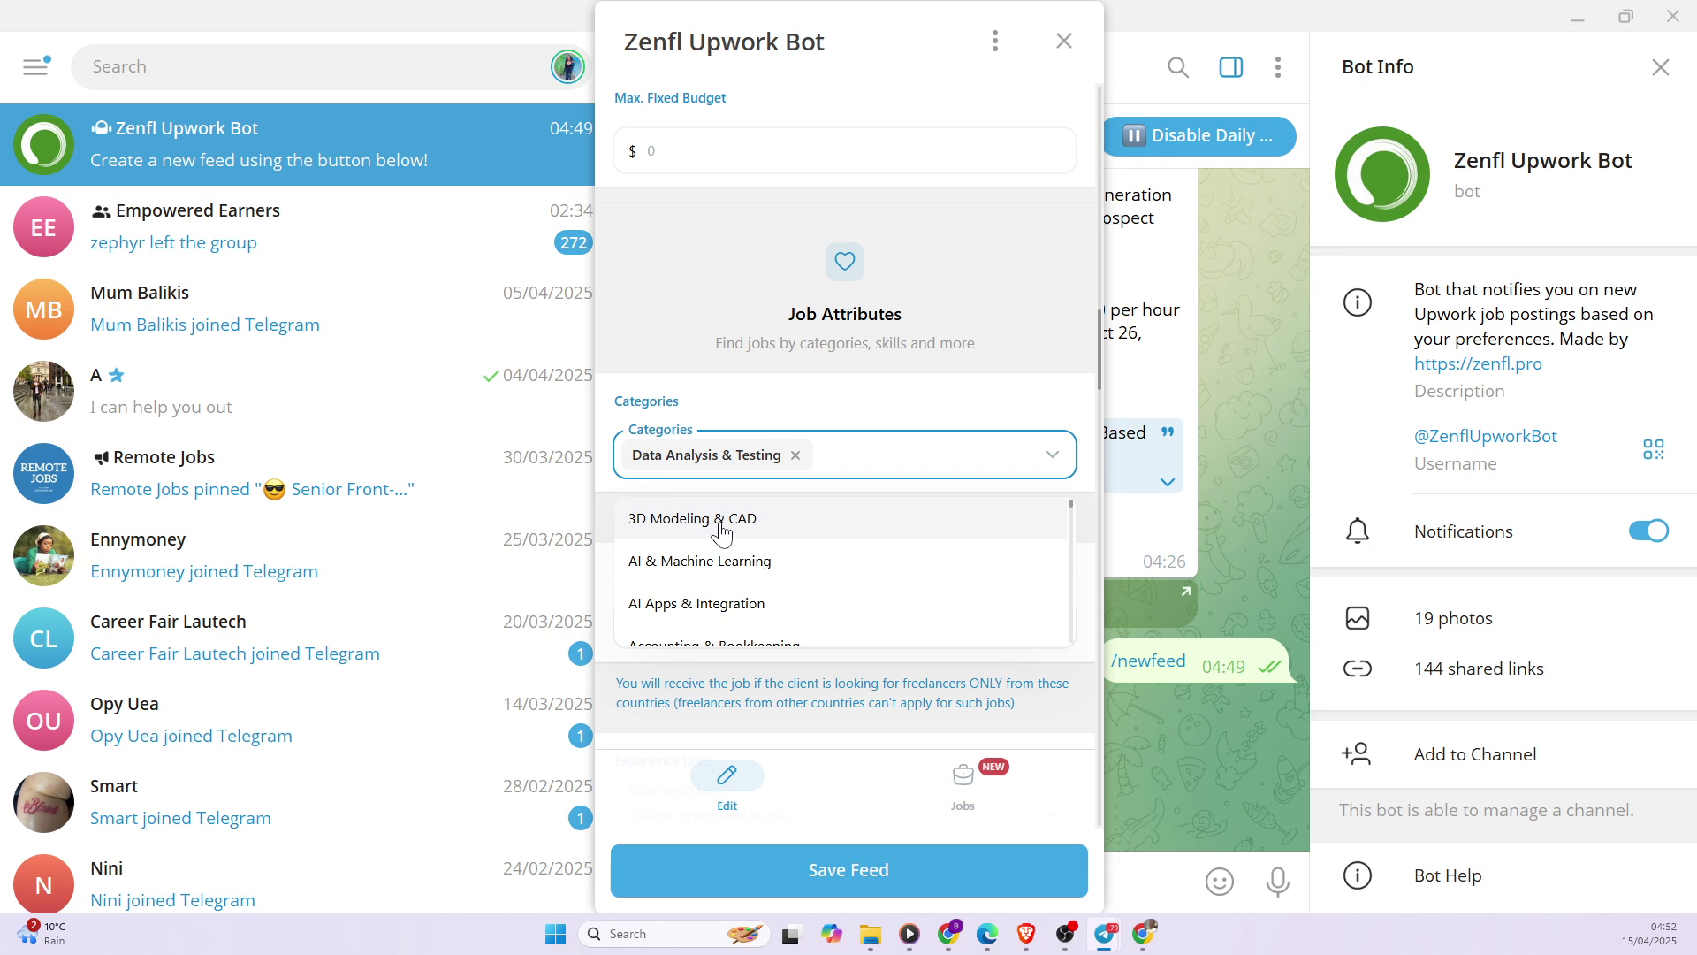
text(data s)
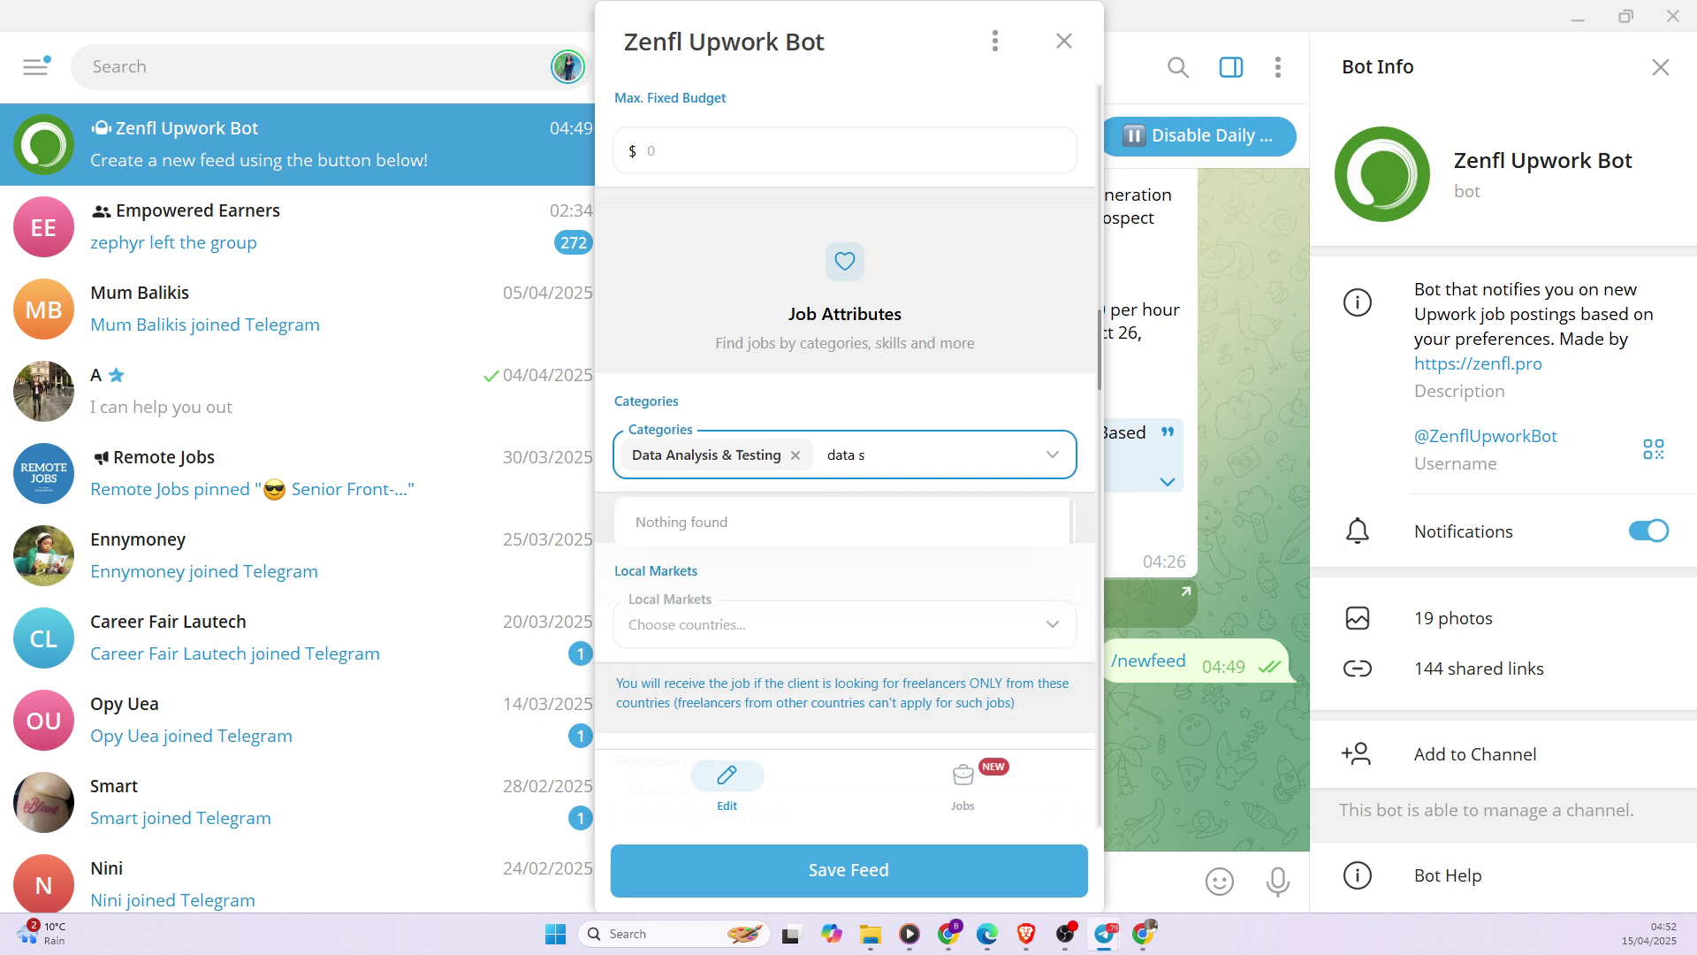
key(BackSpace)
key(BackSpace)
key(BackSpace)
key(BackSpace)
key(BackSpace)
key(BackSpace)
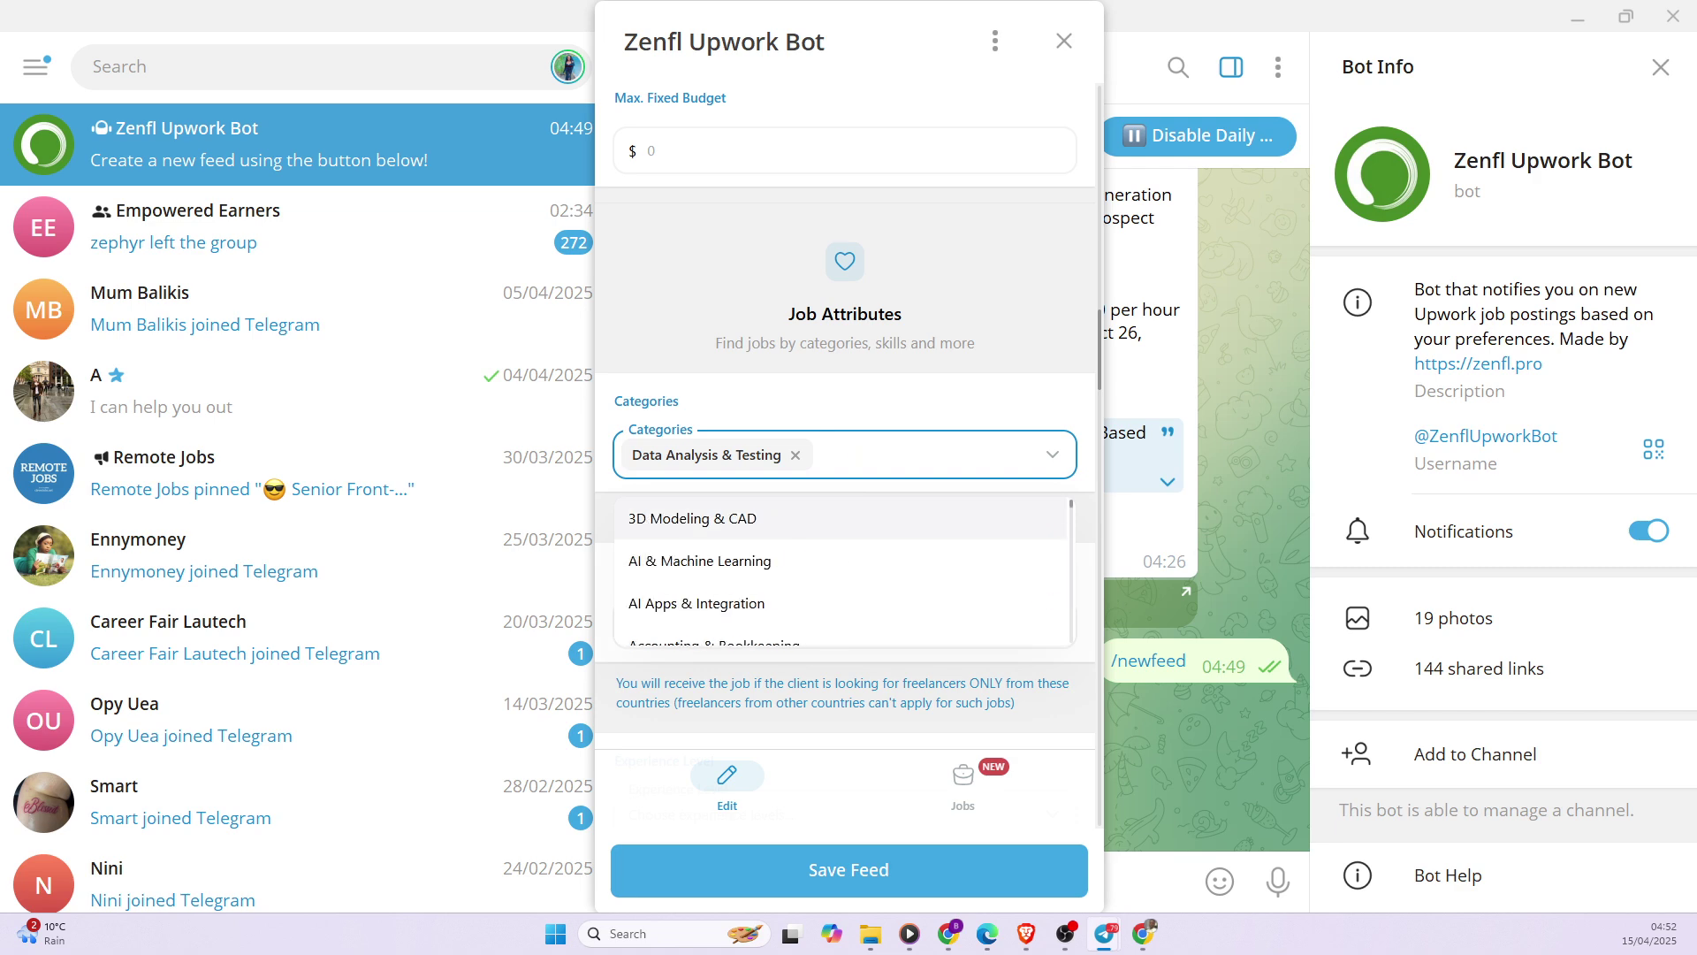
click(893, 393)
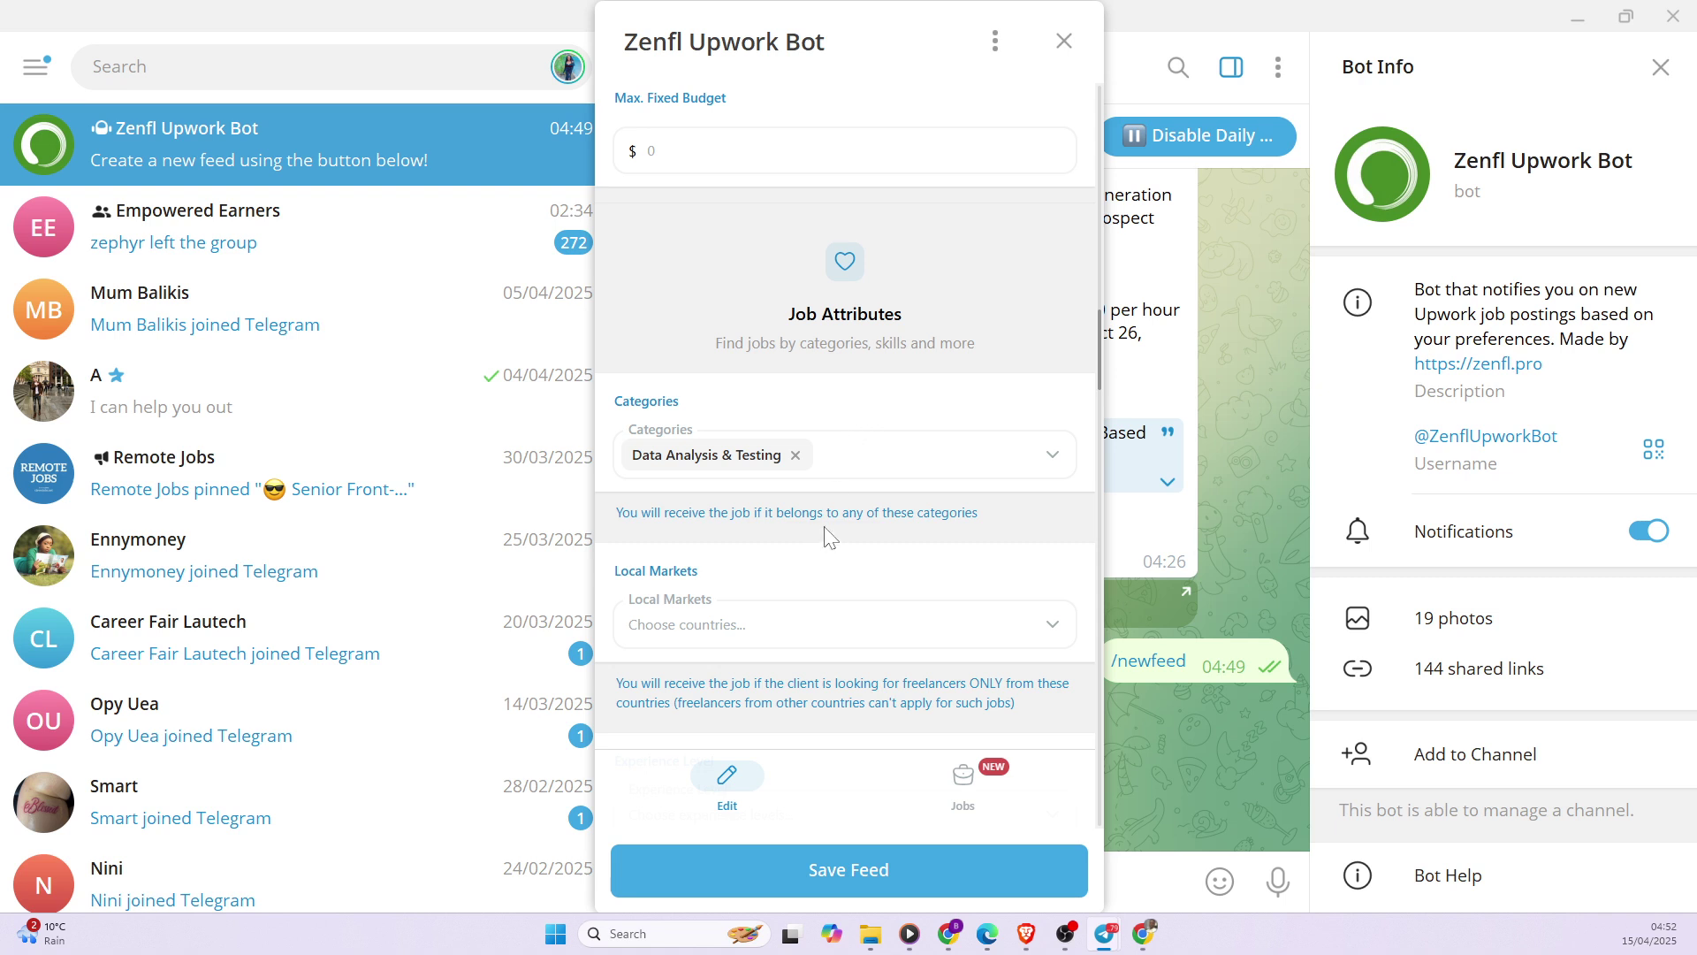
- Leave Local Markets empty after adding and removing United Kingdom and United States
scroll(823, 546, down, 2)
click(802, 455)
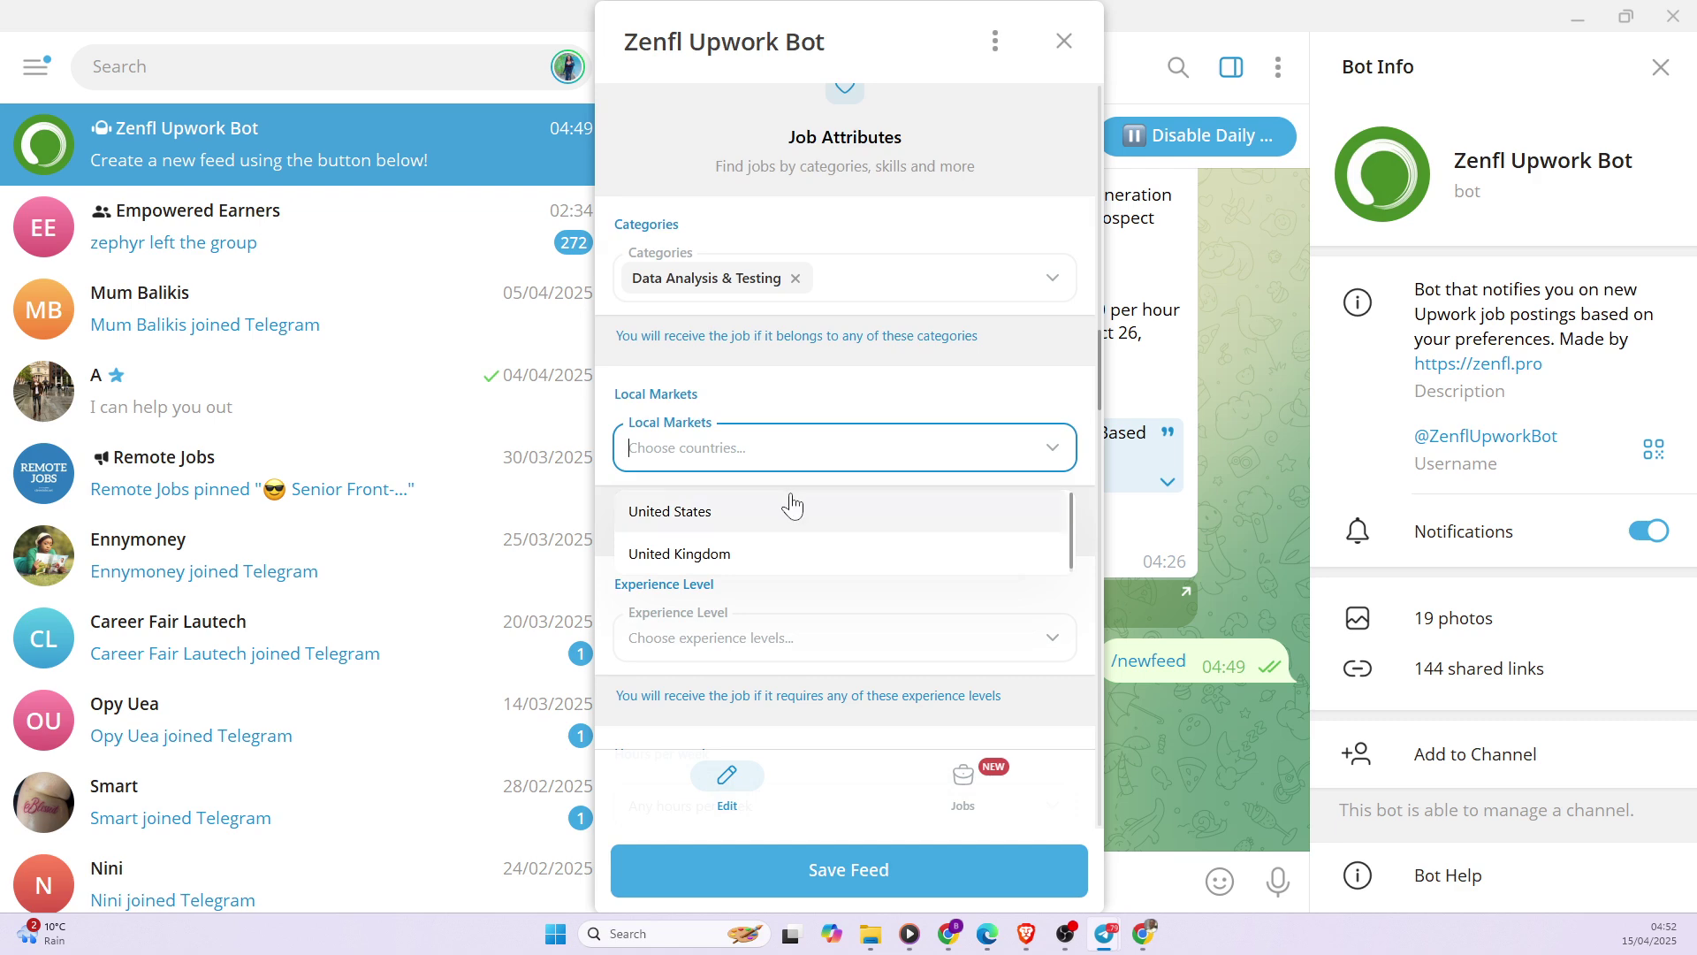
click(750, 557)
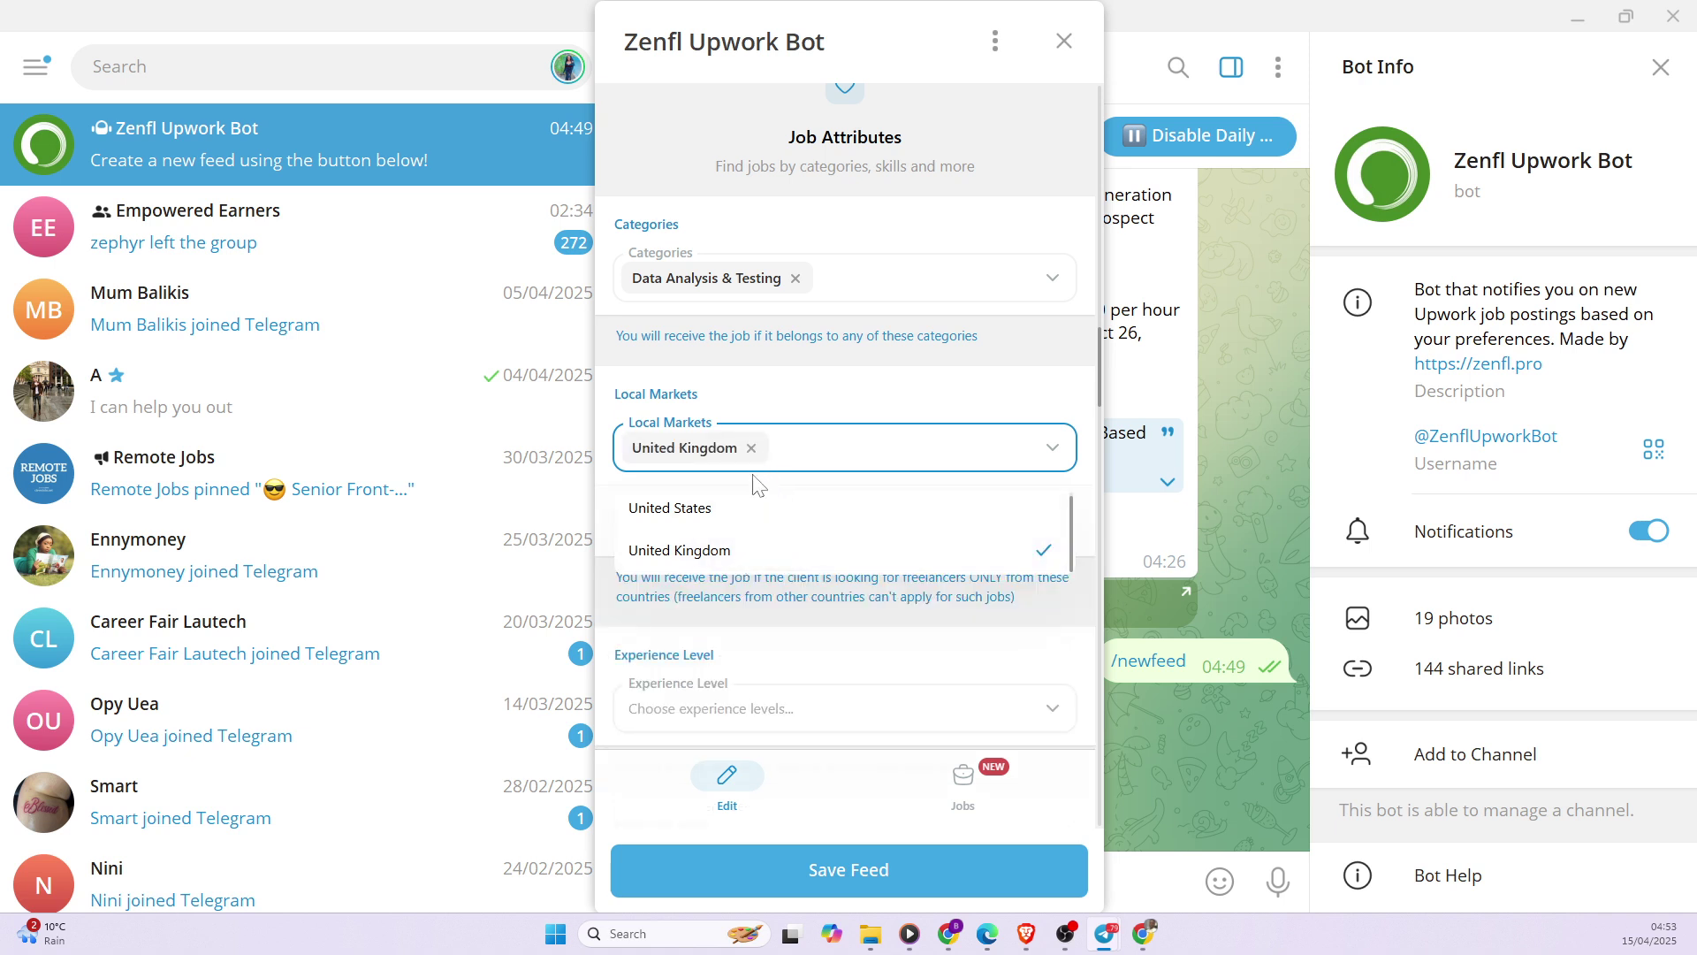
click(751, 508)
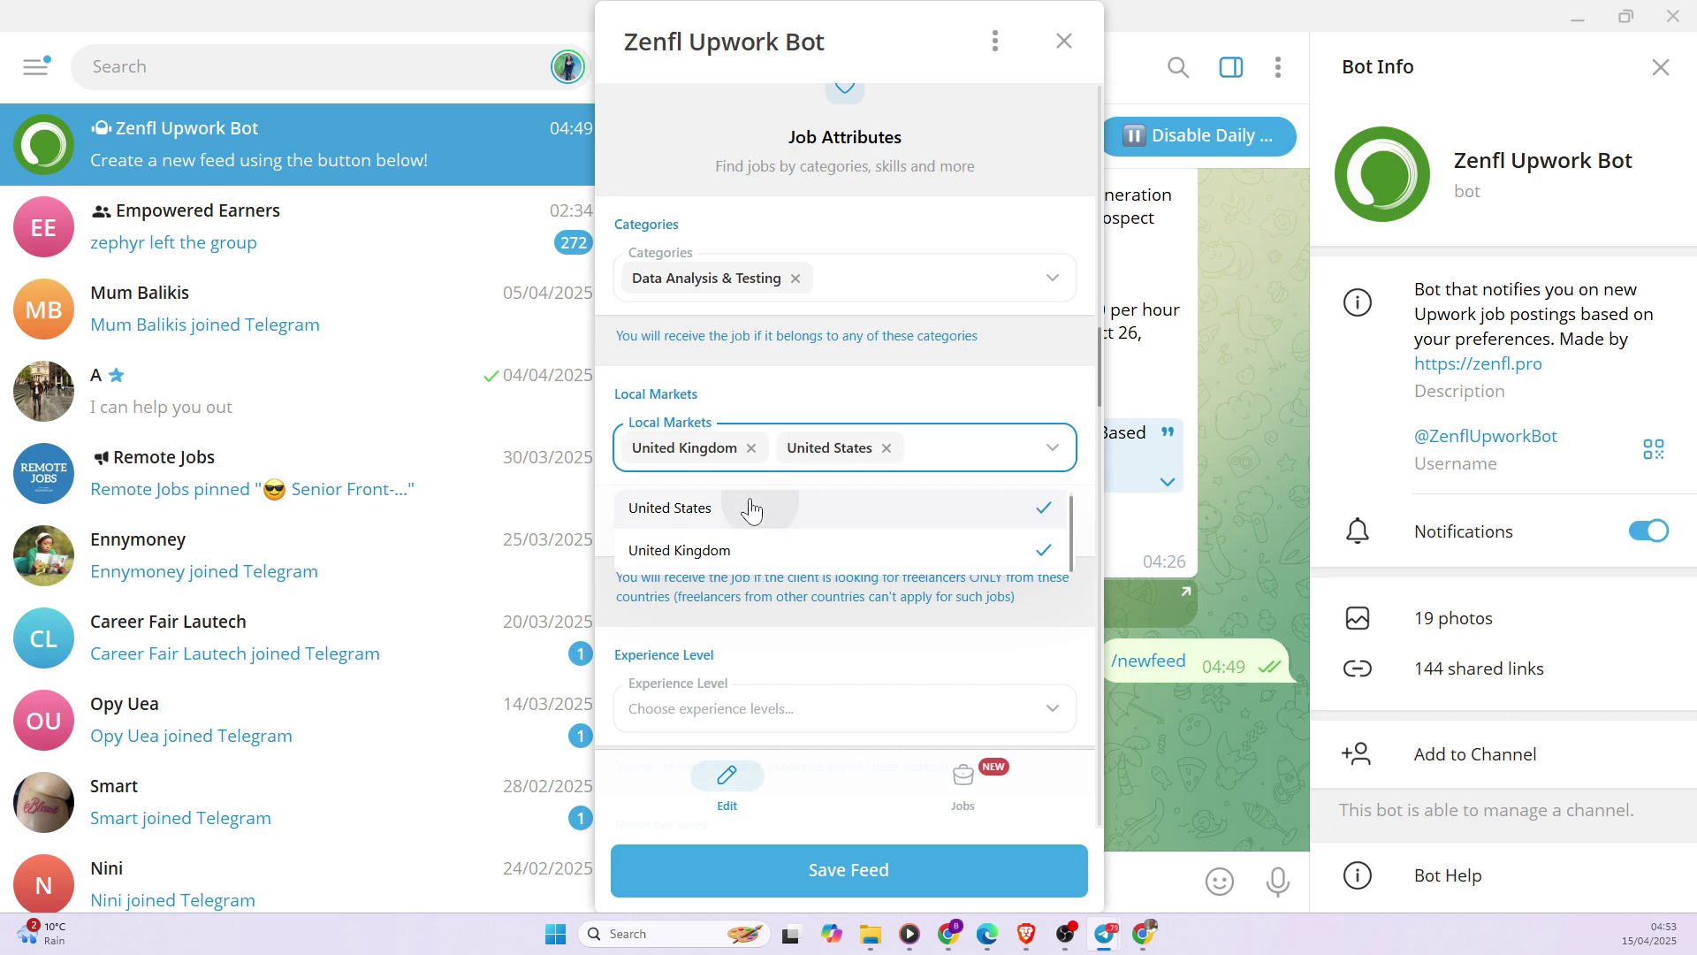
click(886, 451)
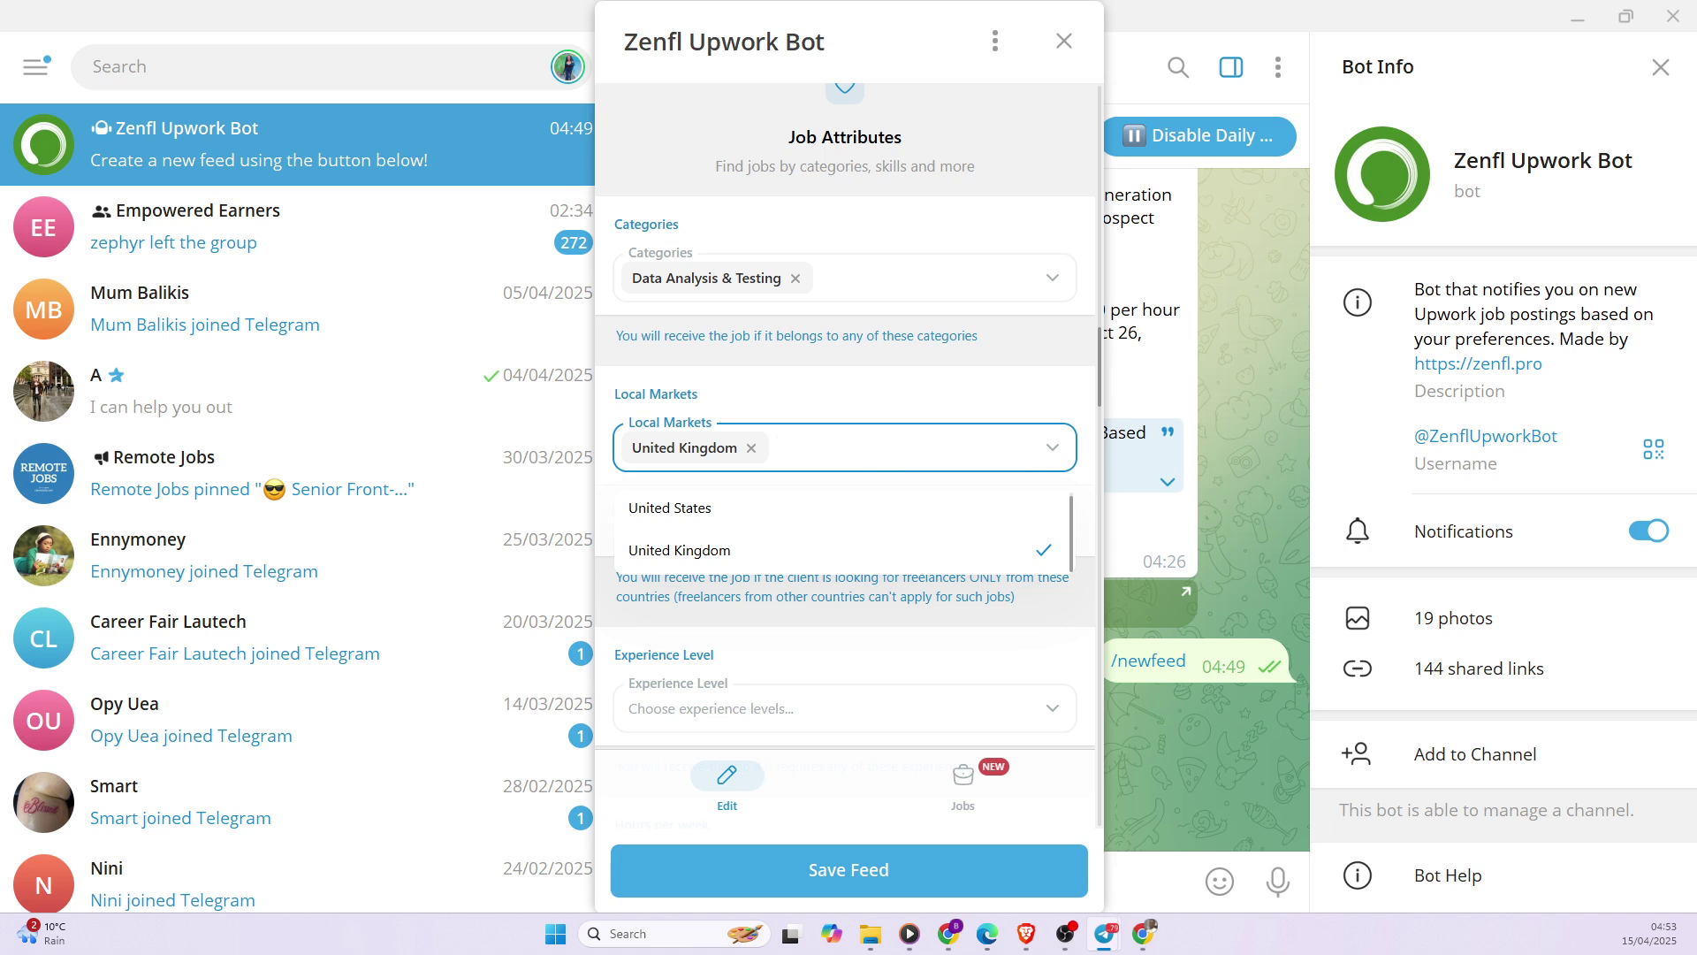
click(751, 448)
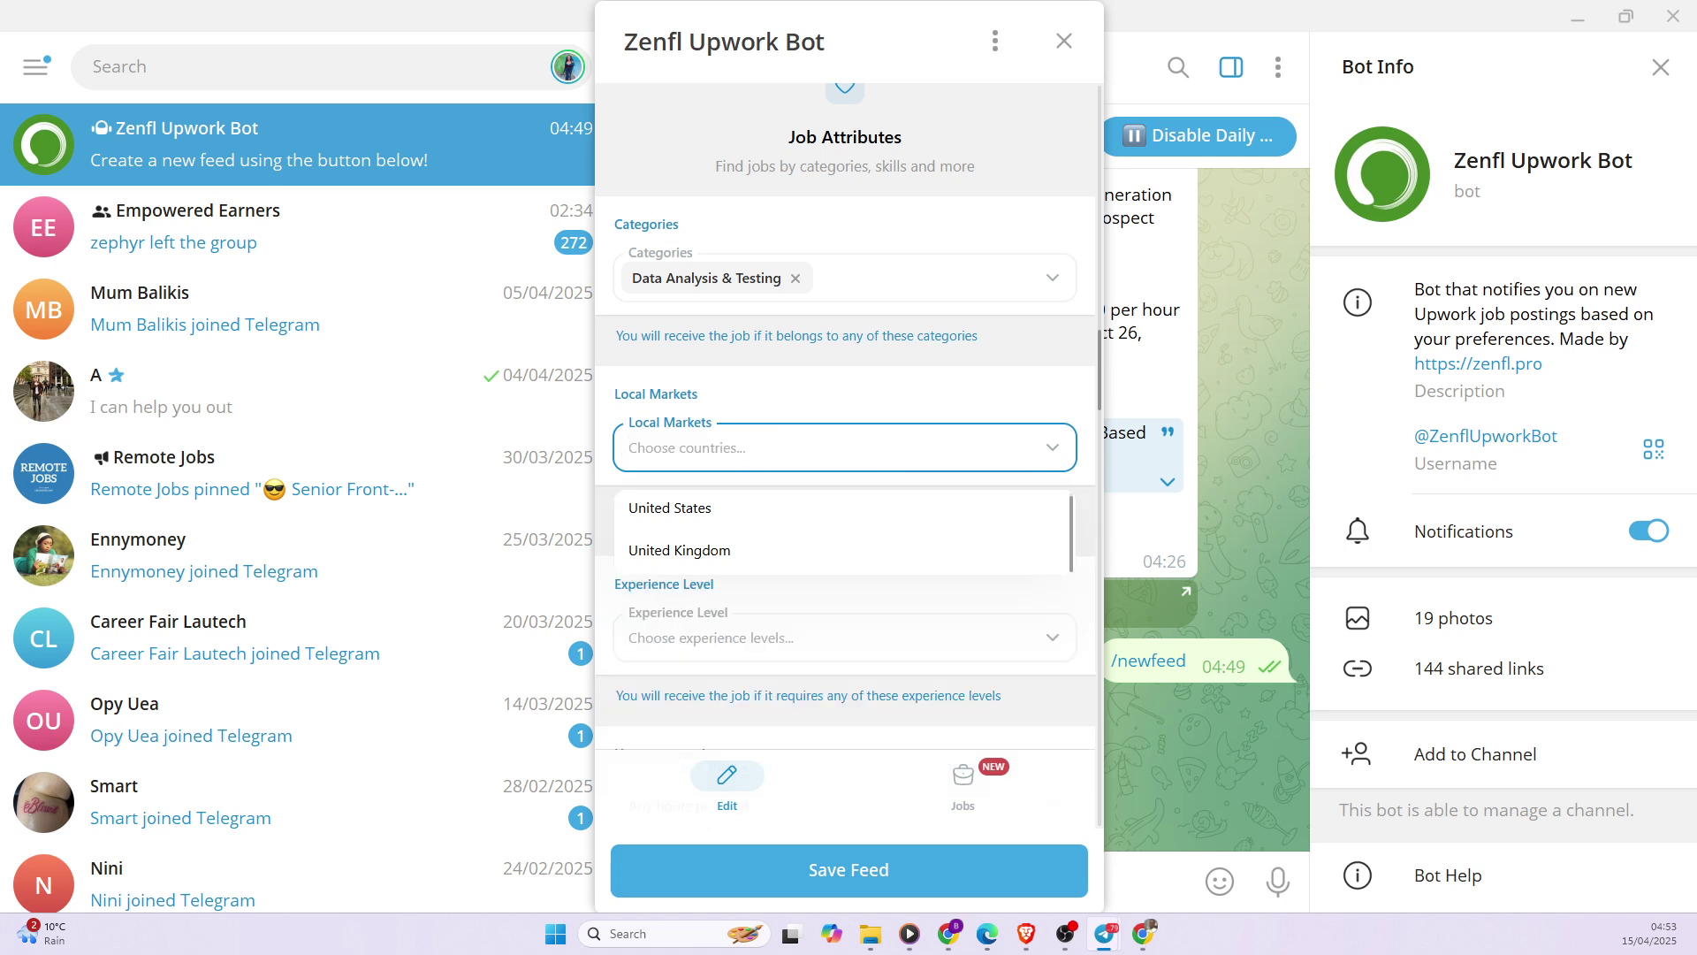
click(842, 413)
scroll(778, 562, down, 1)
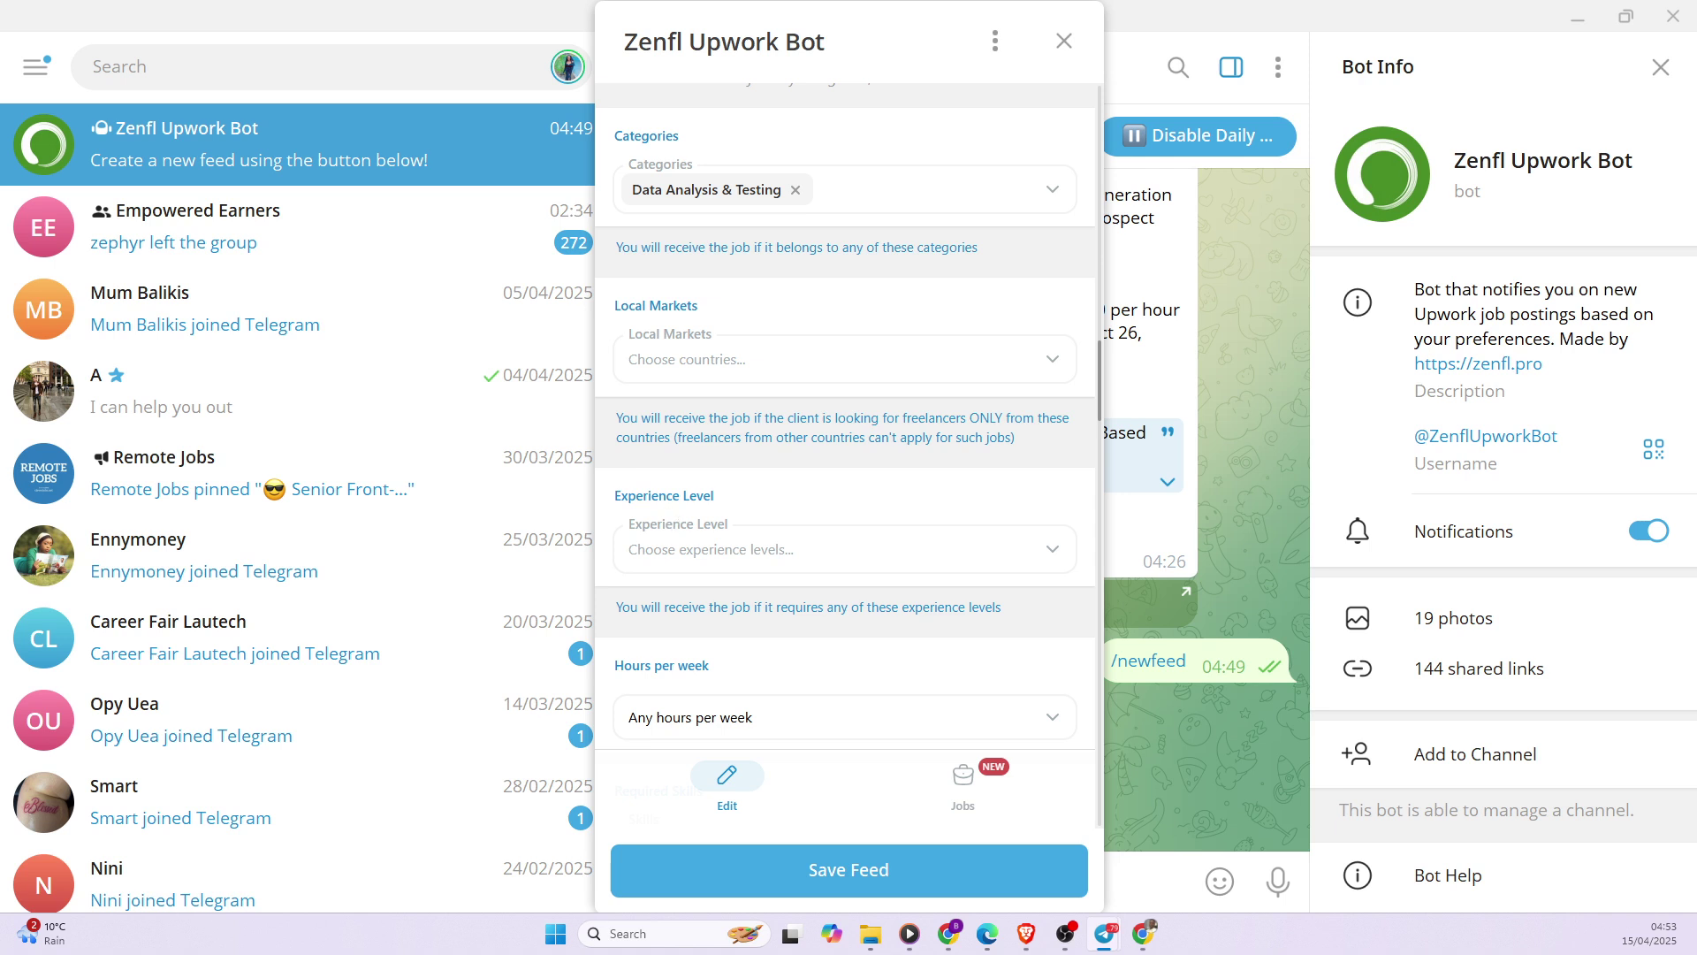
click(796, 549)
scroll(788, 538, down, 2)
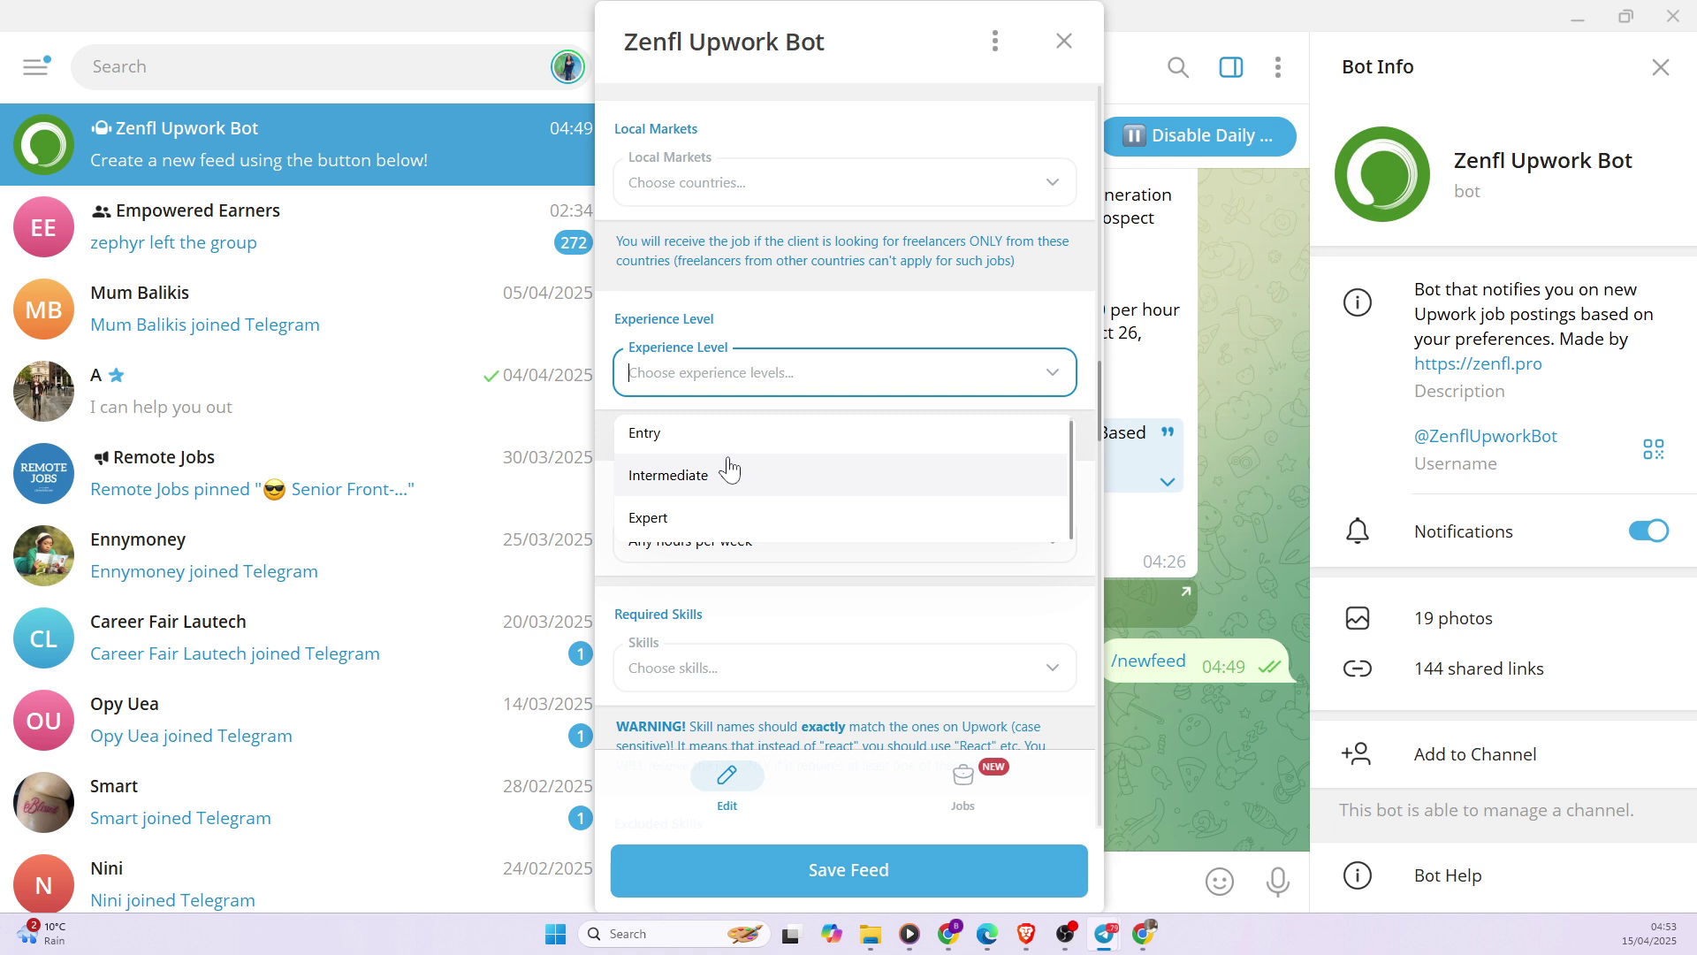
click(686, 444)
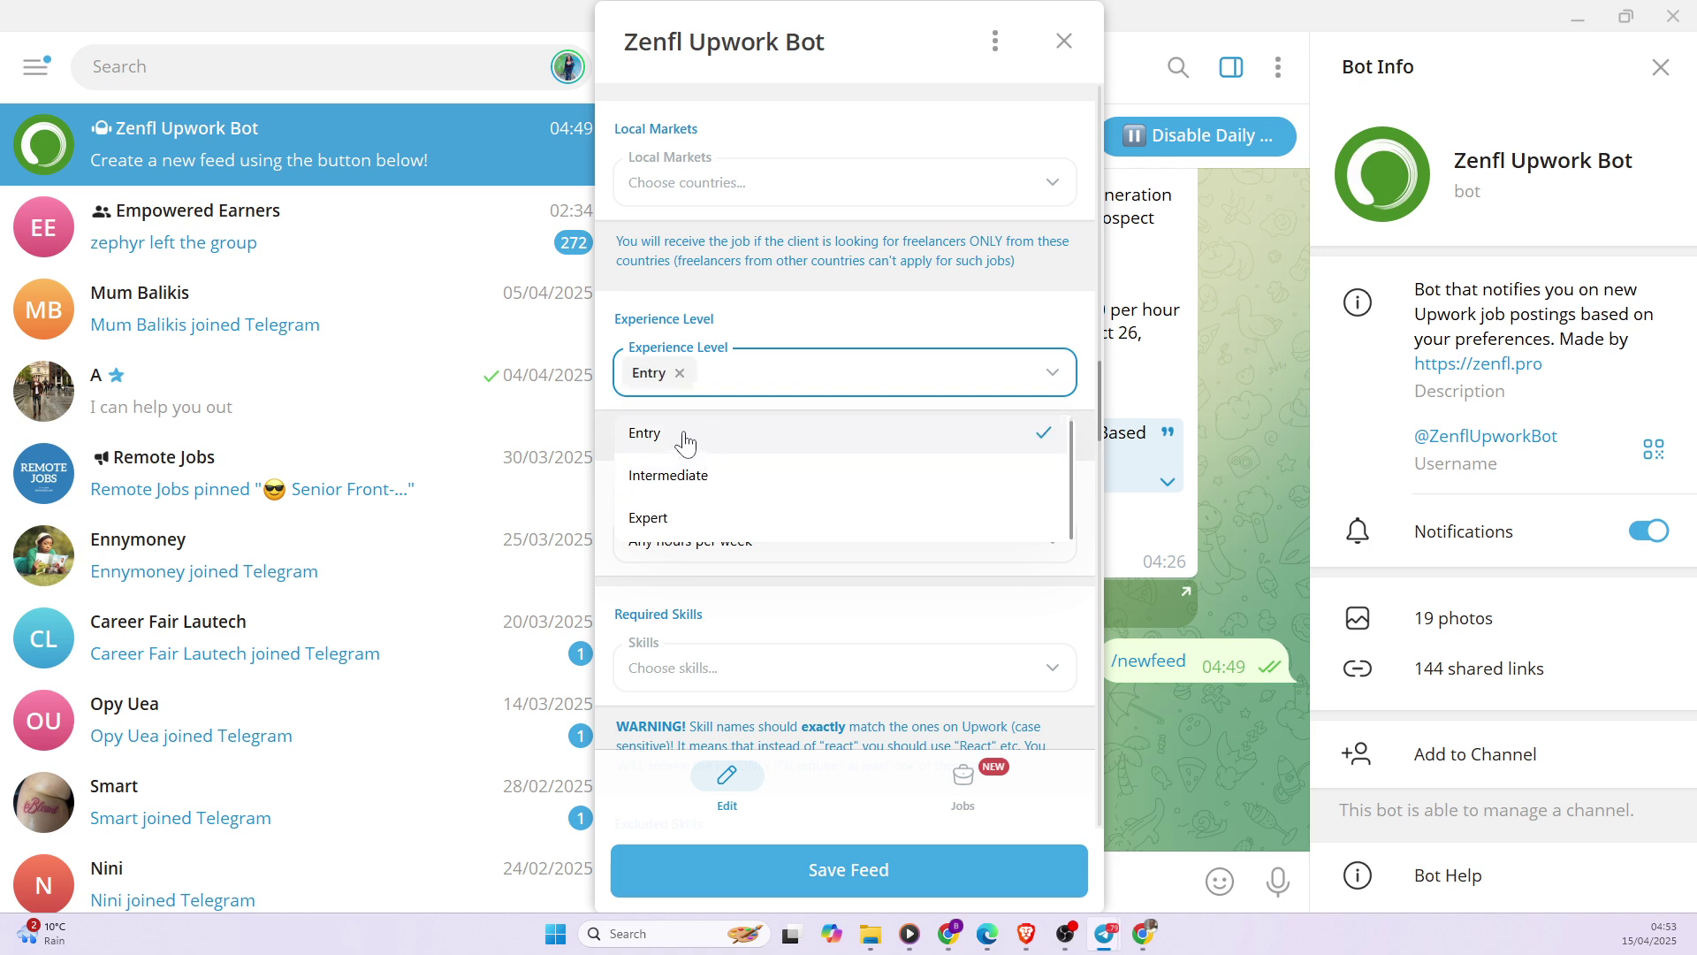
click(680, 373)
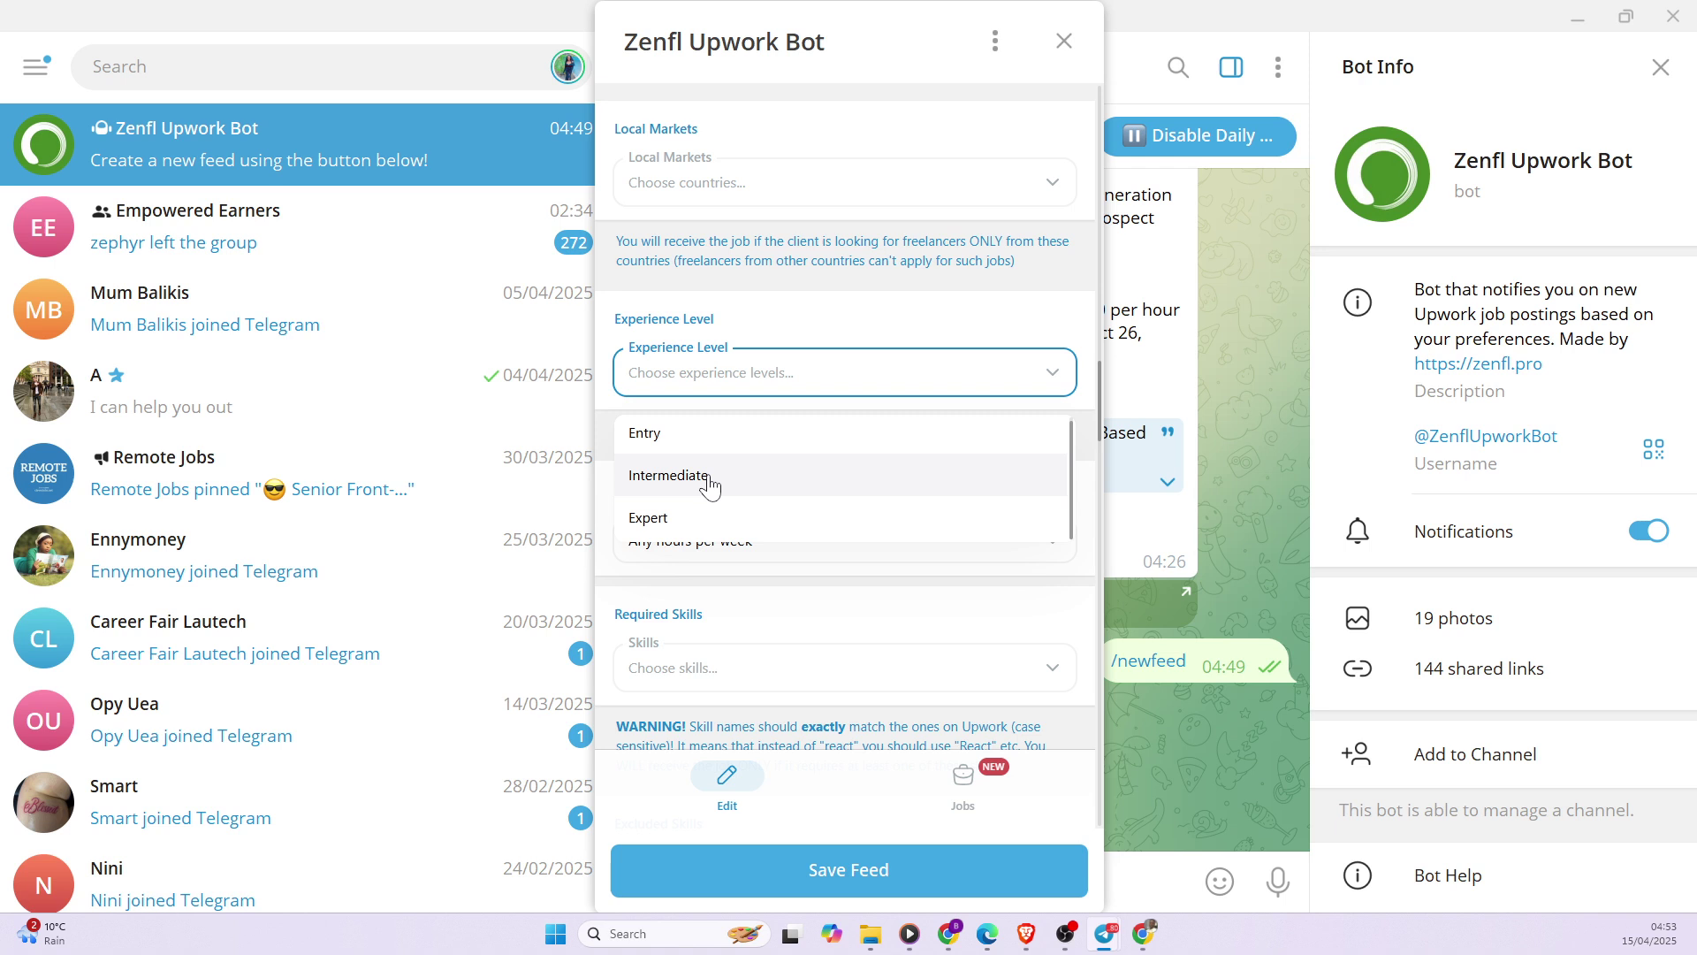
click(710, 477)
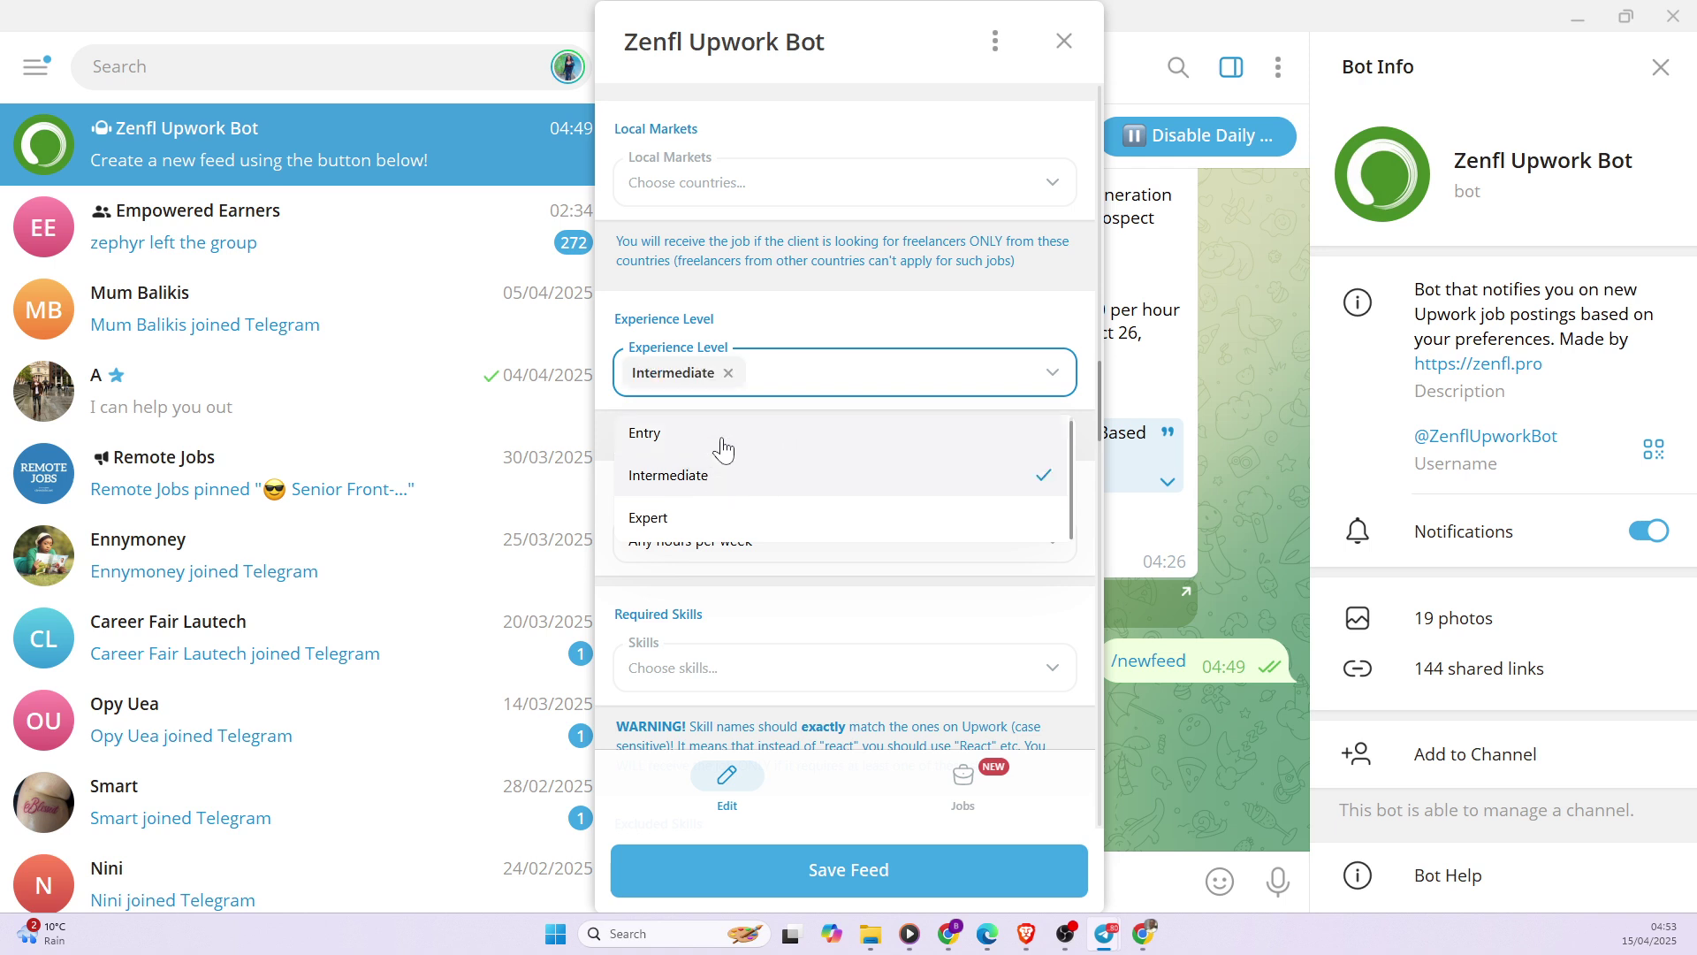
scroll(725, 442, down, 1)
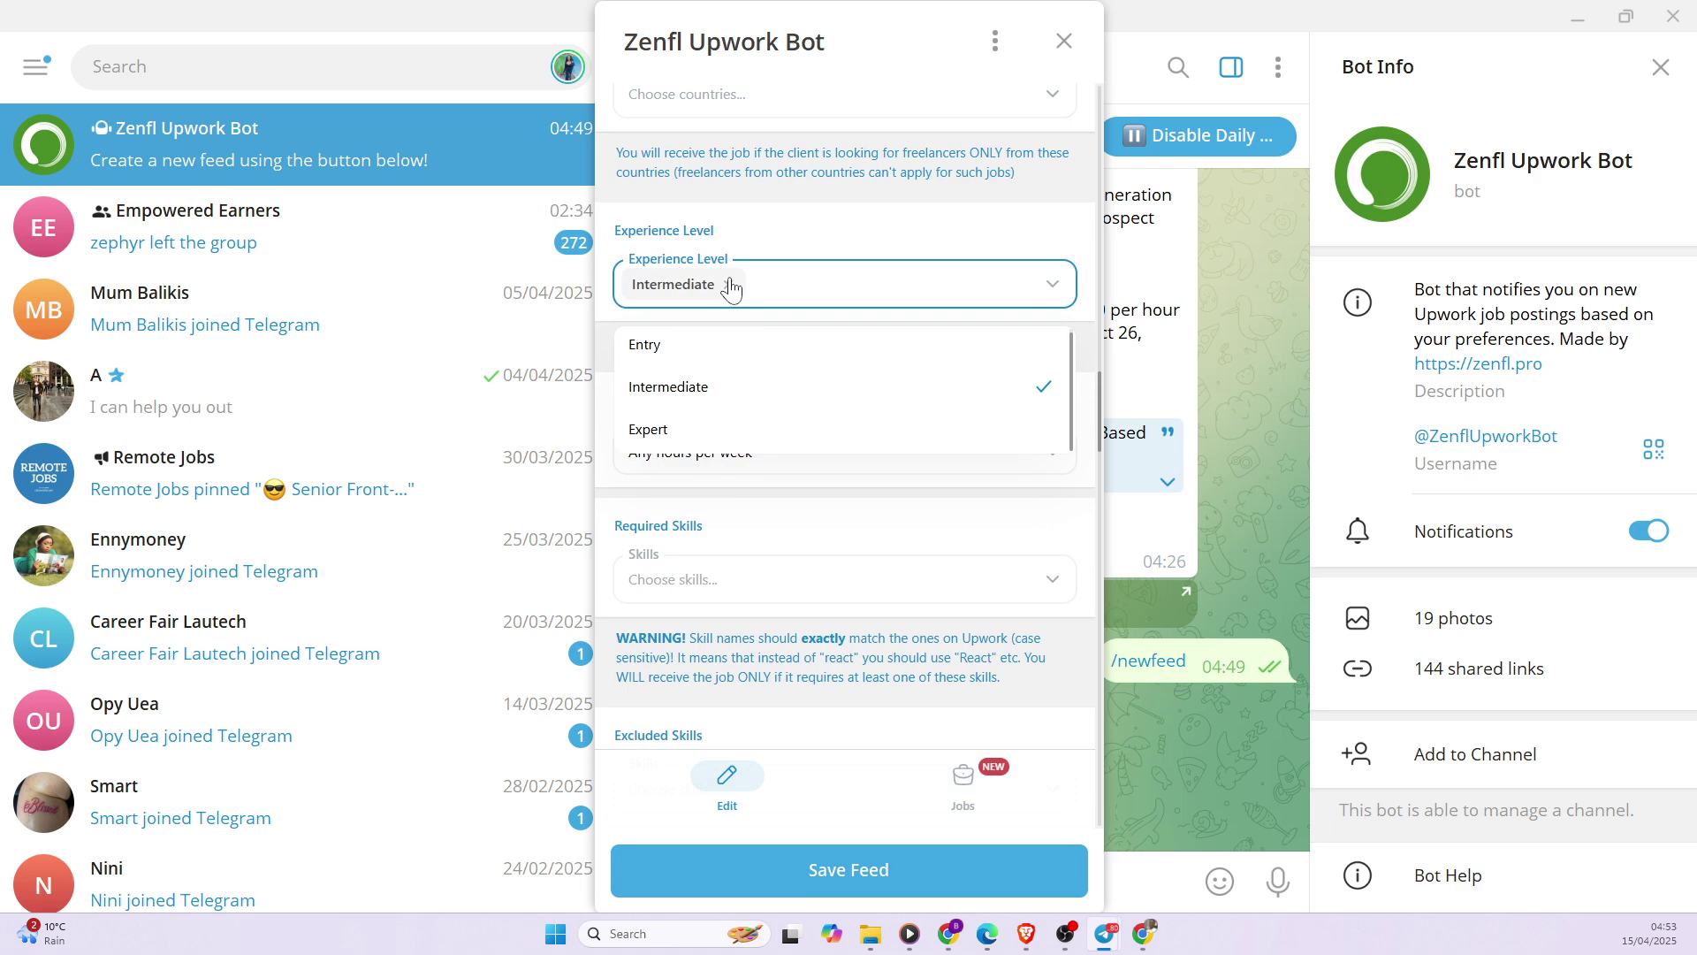
click(725, 431)
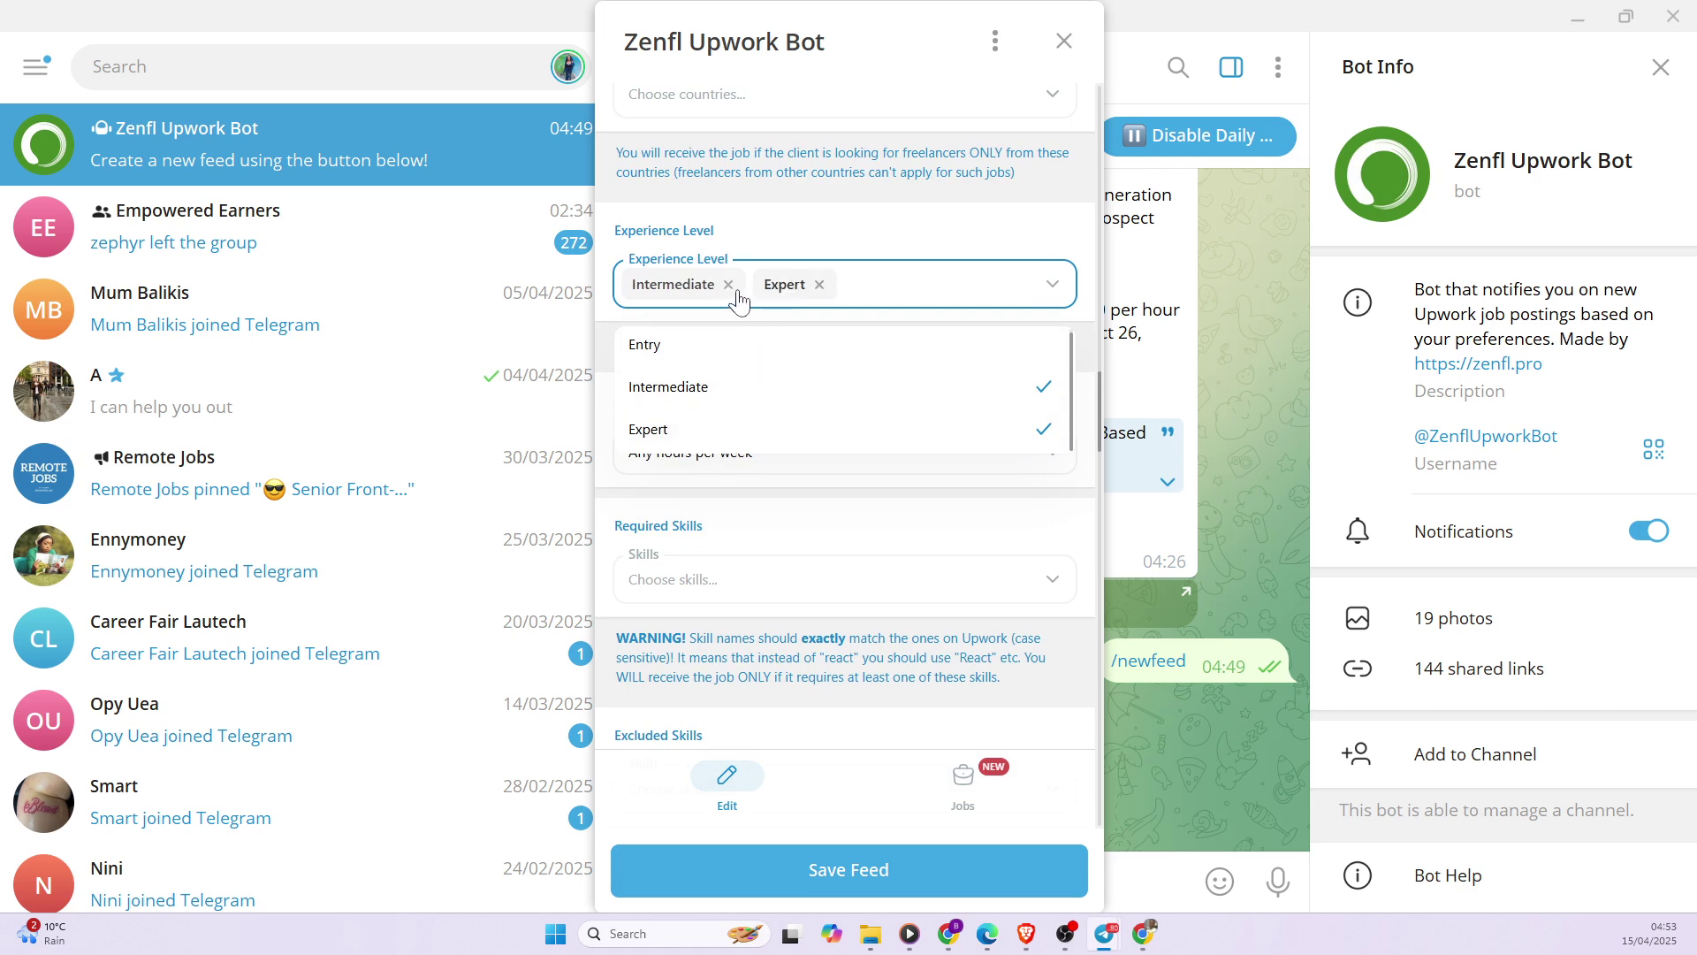
click(729, 285)
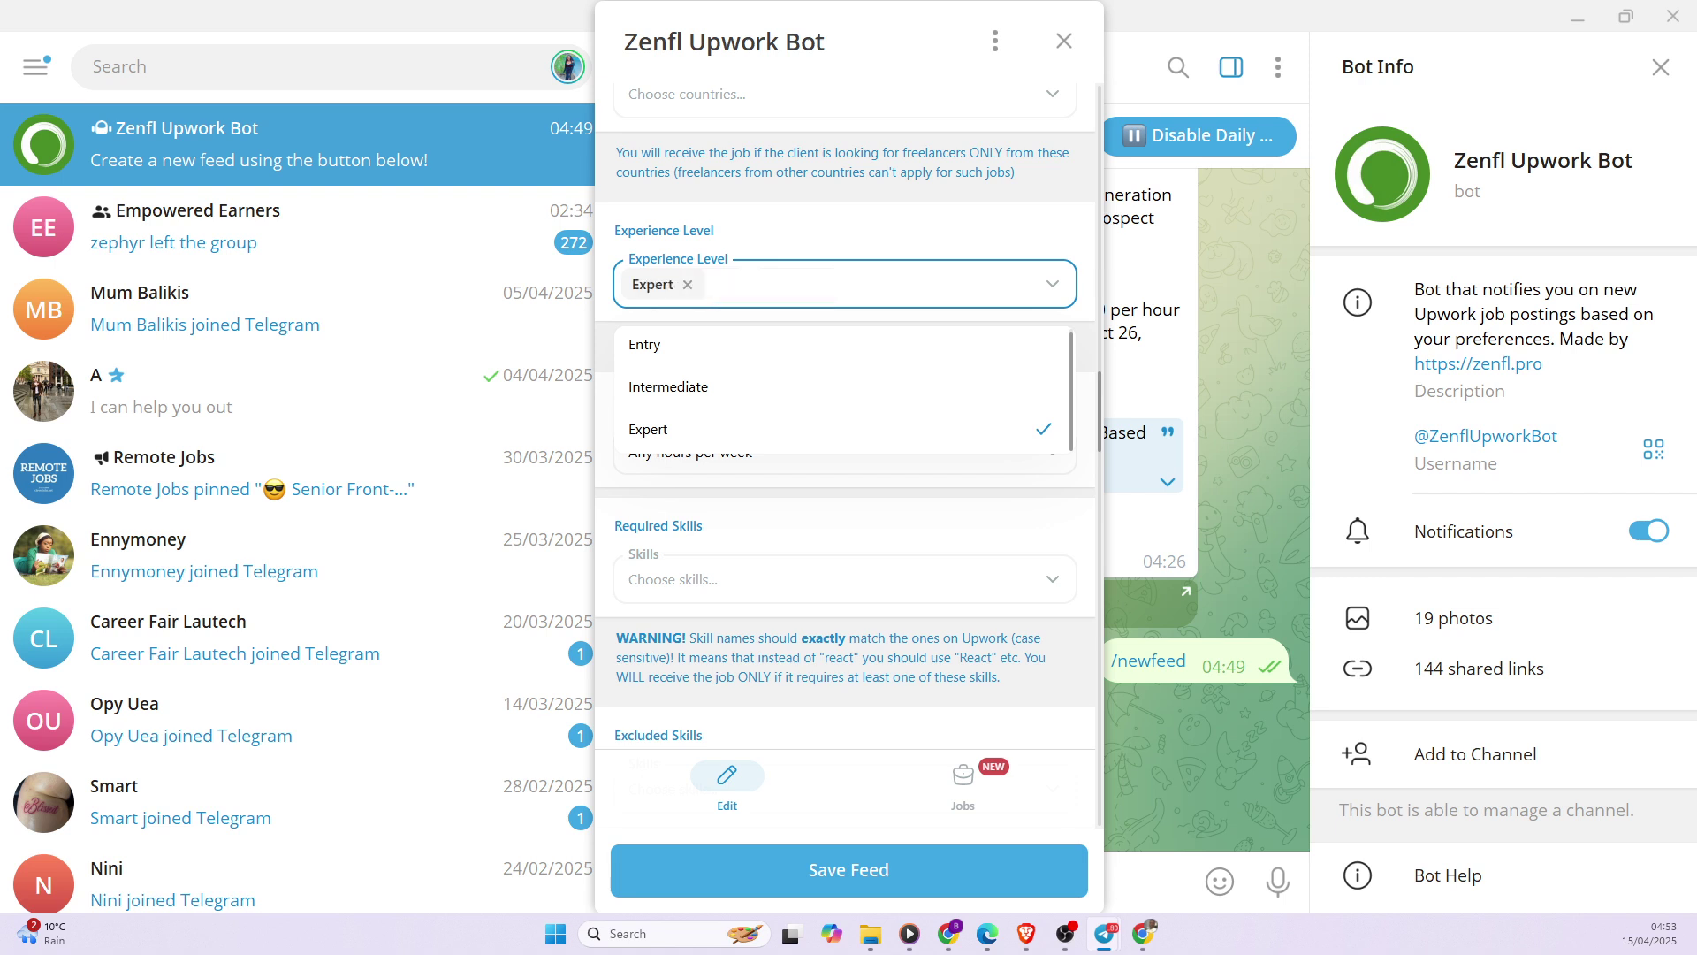
click(692, 284)
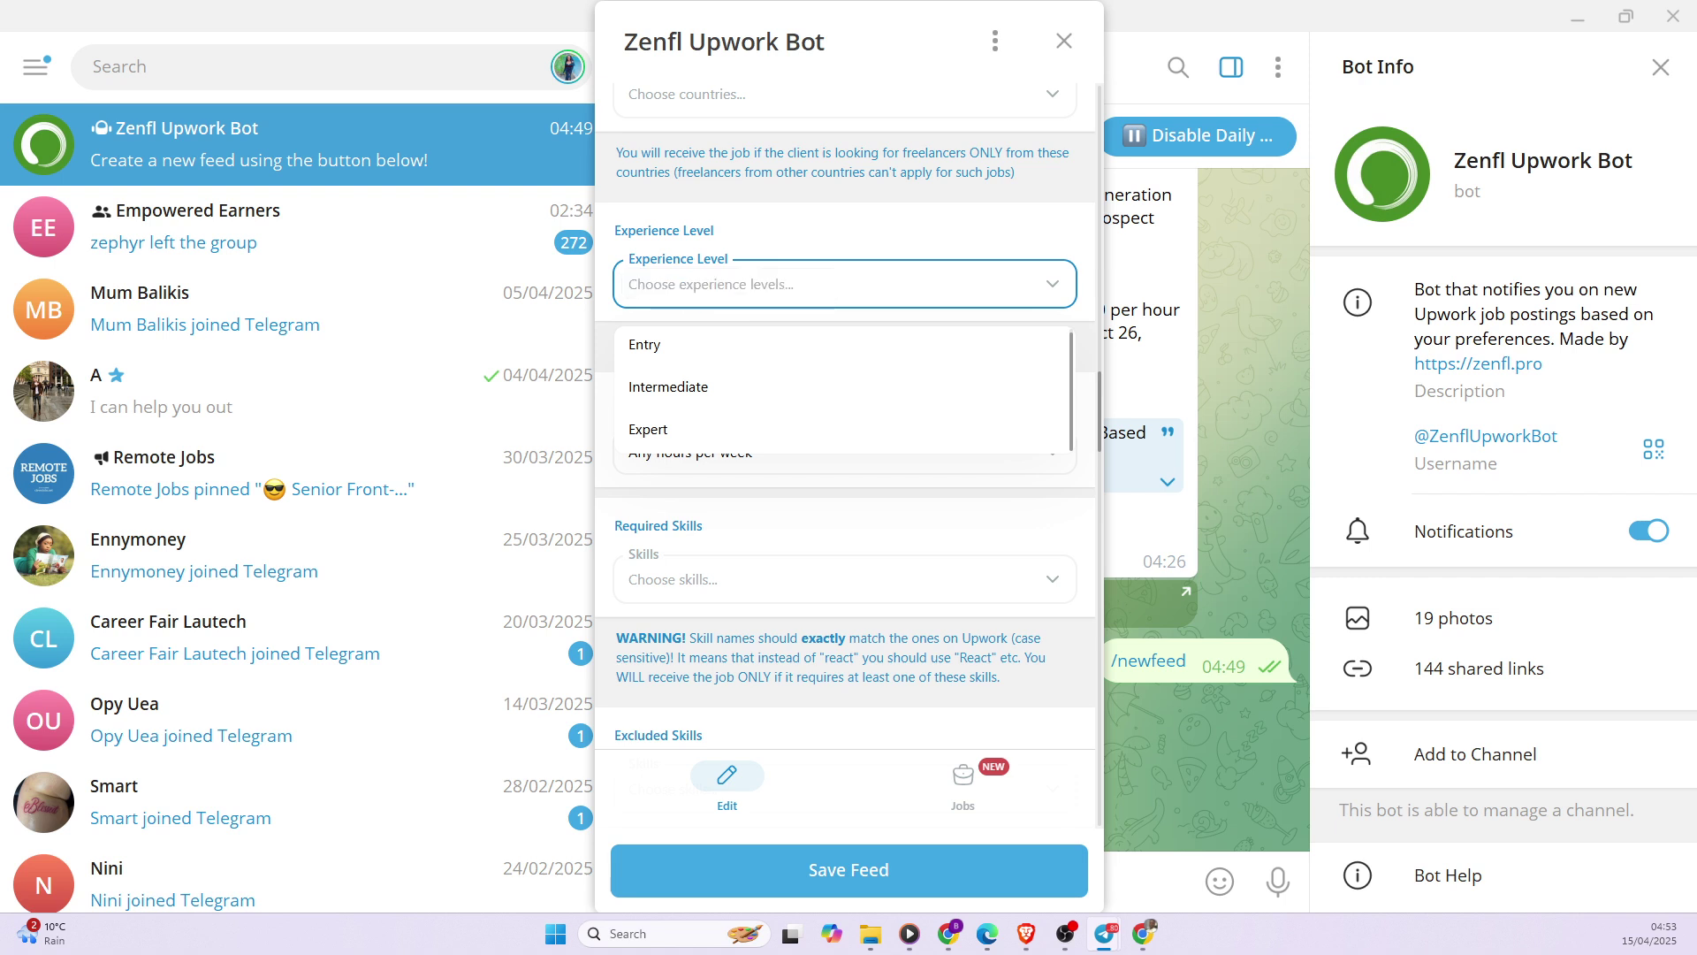
click(904, 252)
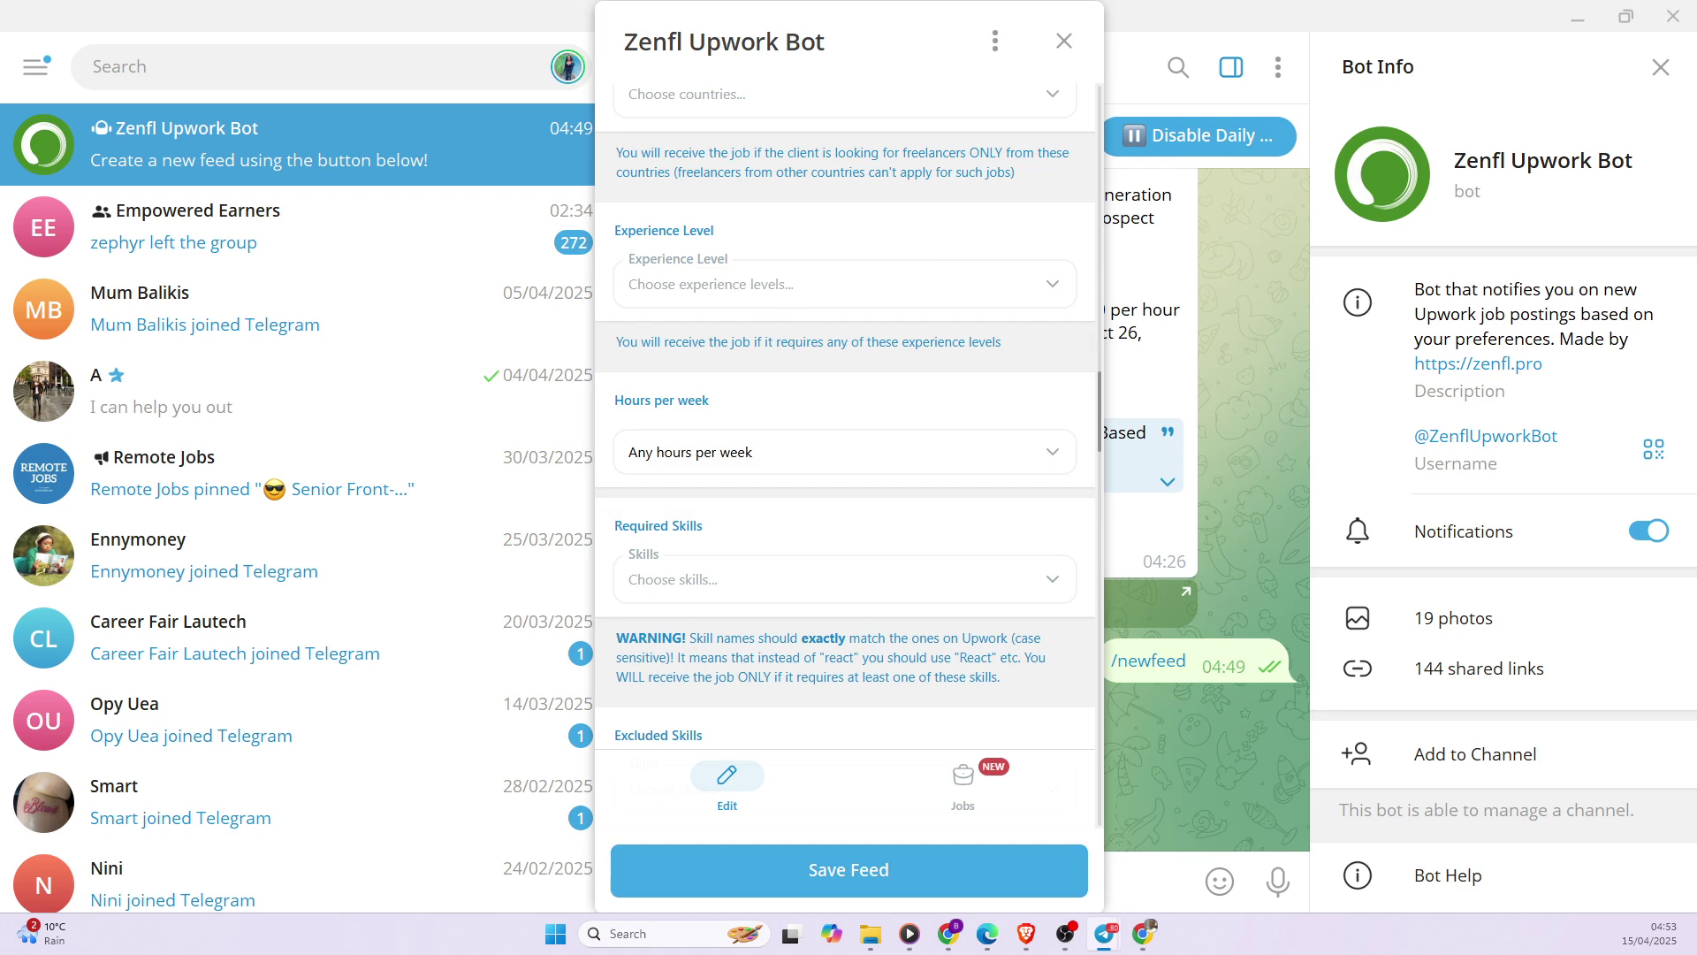
scroll(752, 442, down, 2)
scroll(725, 367, up, 1)
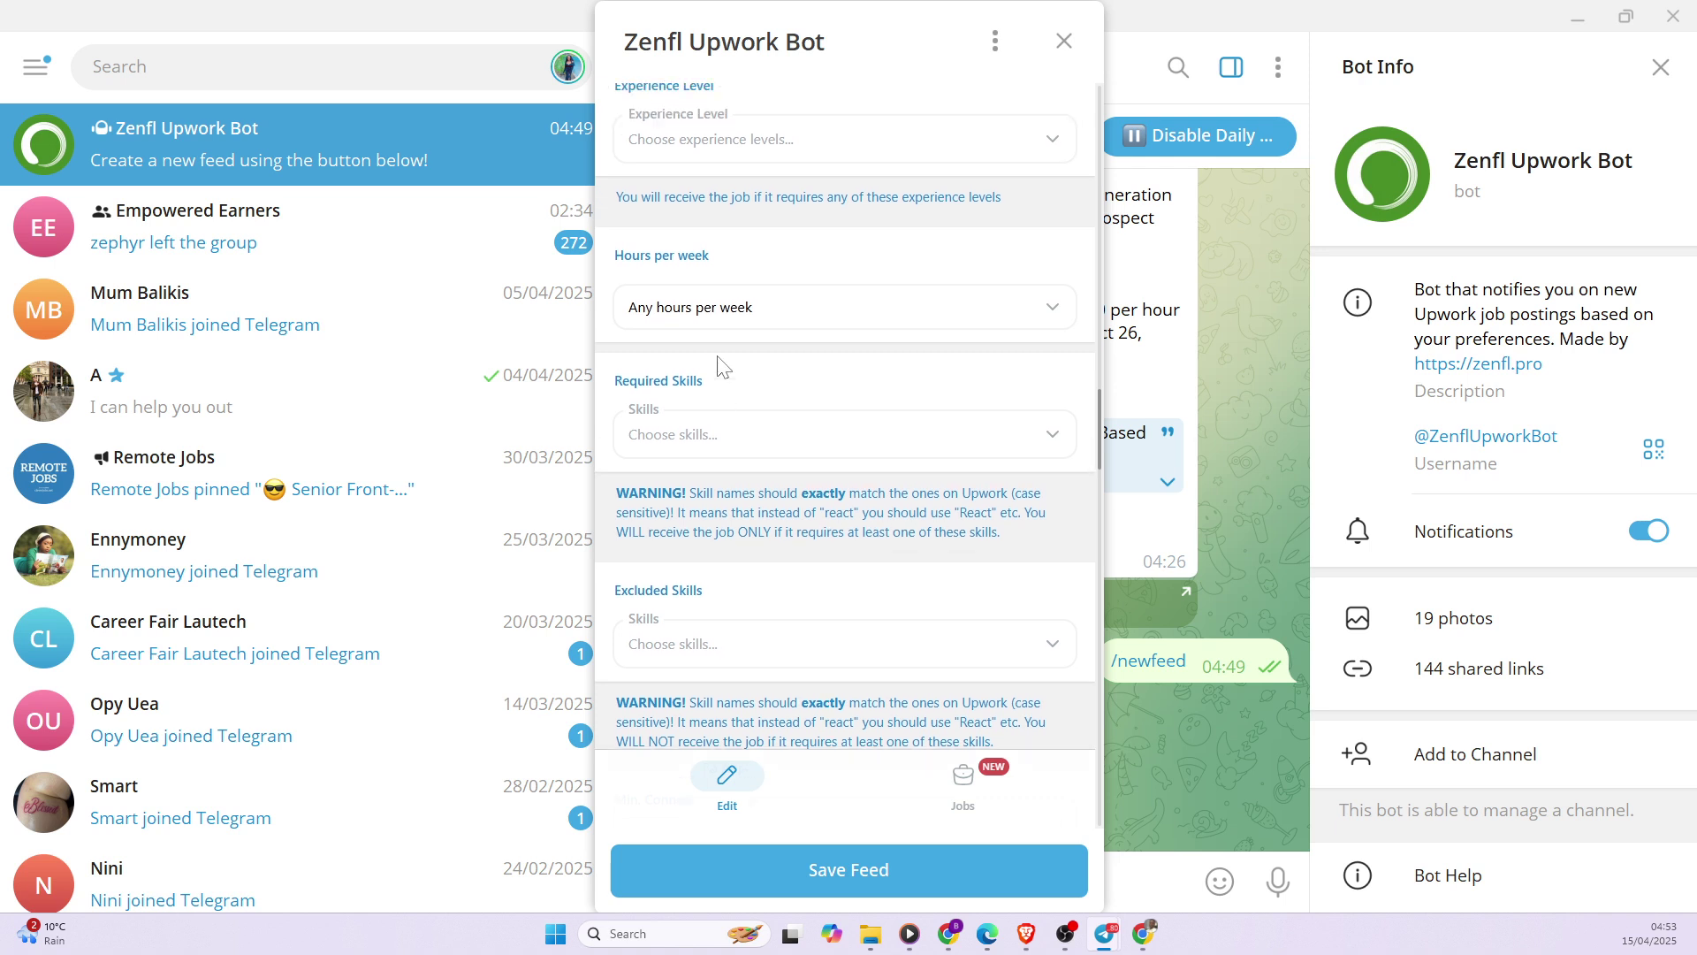
click(739, 367)
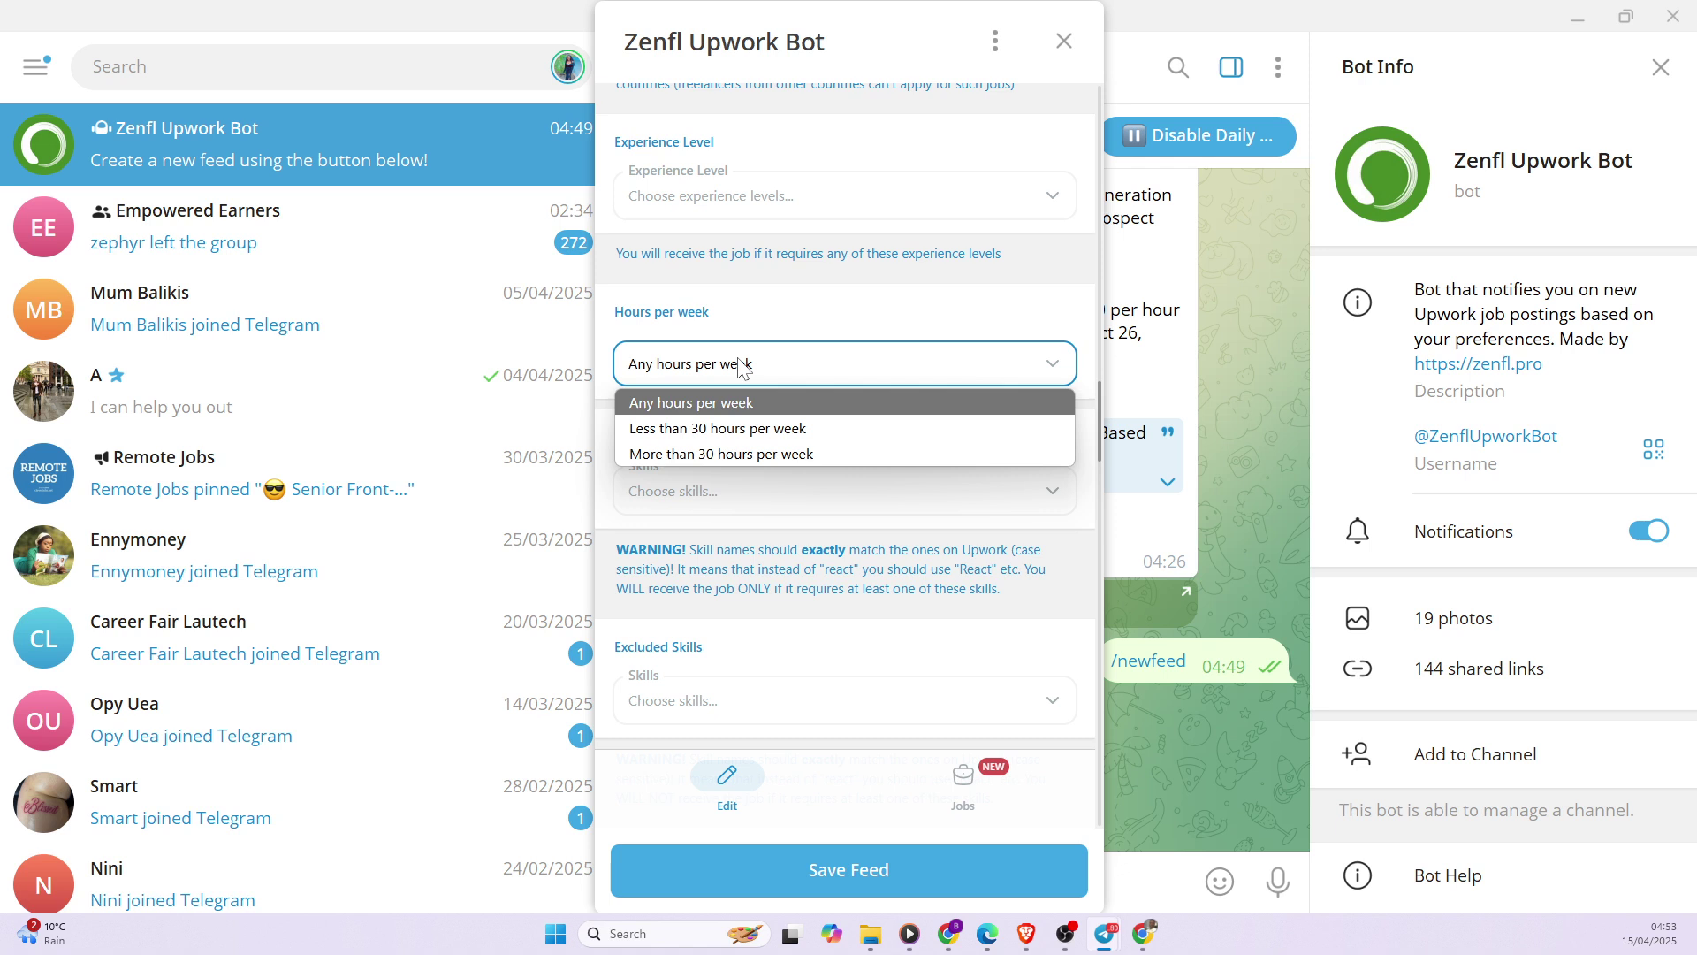
click(681, 431)
click(1050, 370)
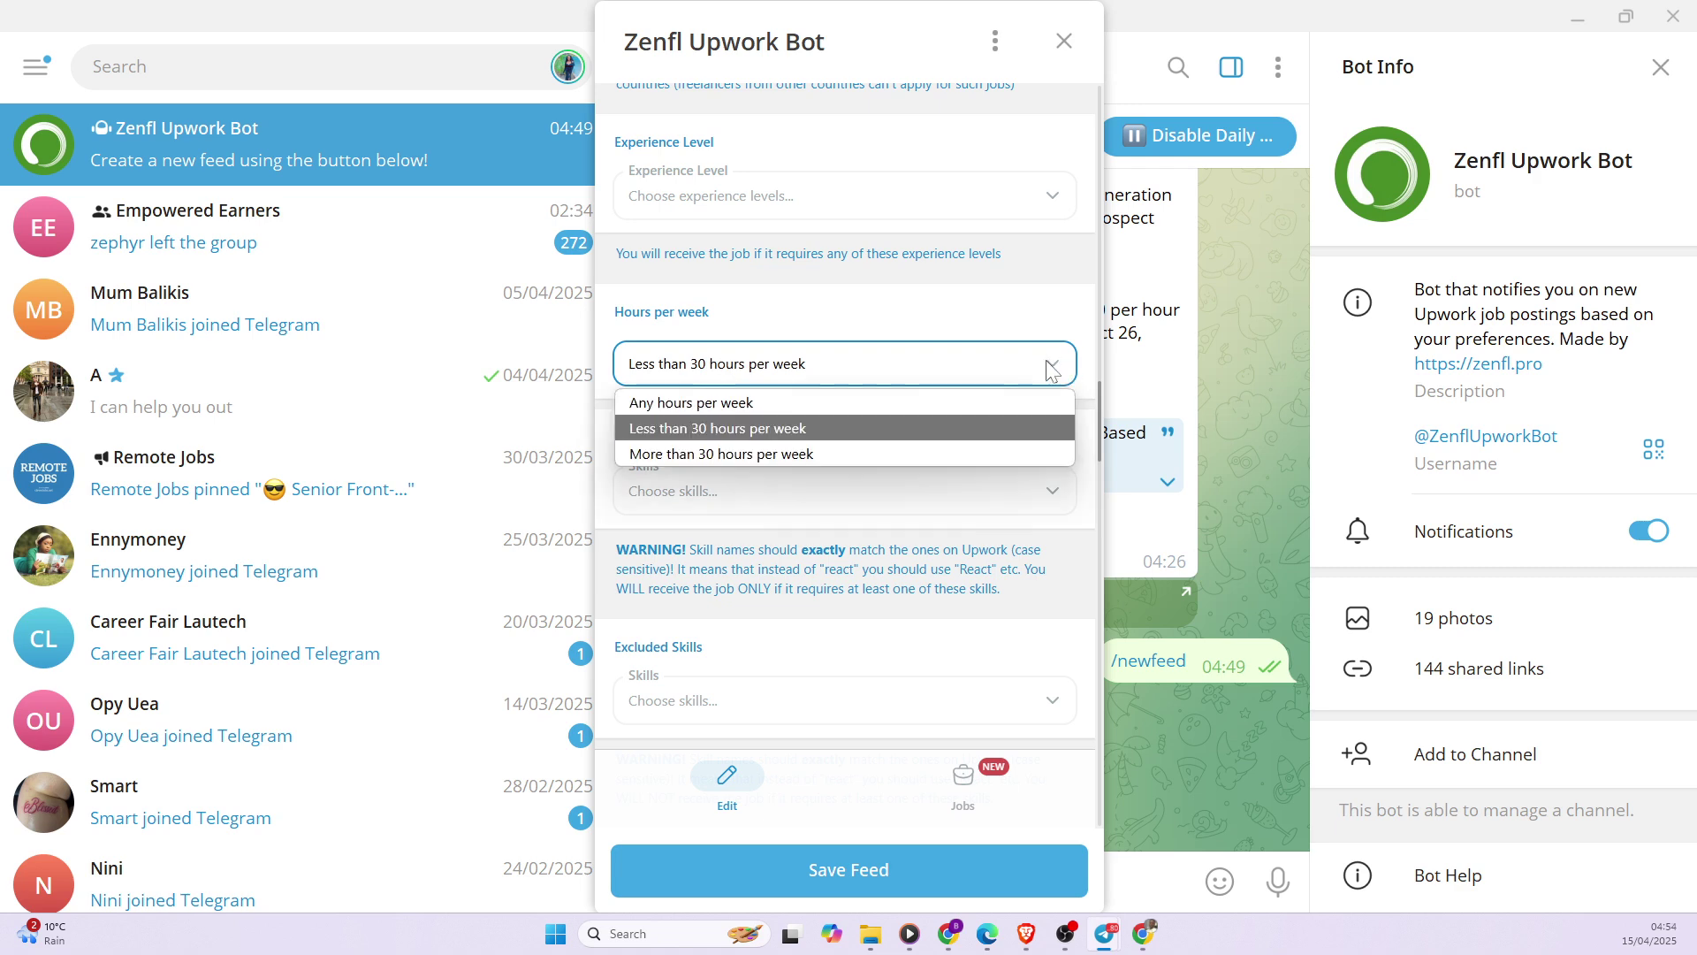
click(915, 453)
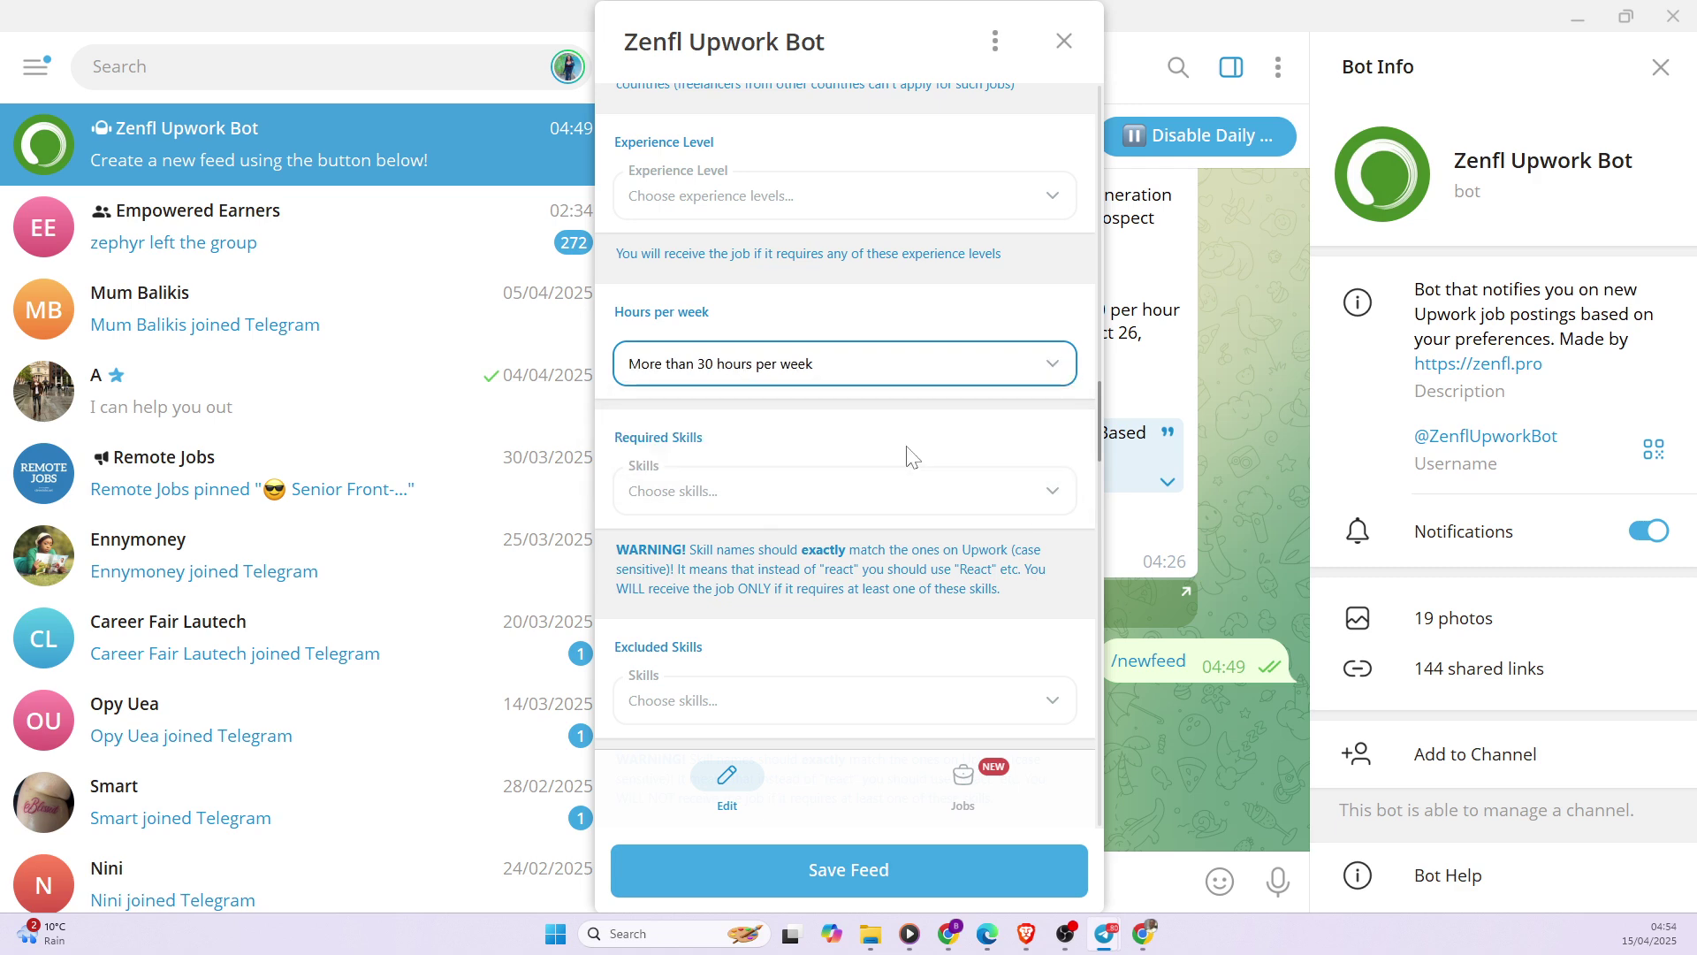
click(1056, 374)
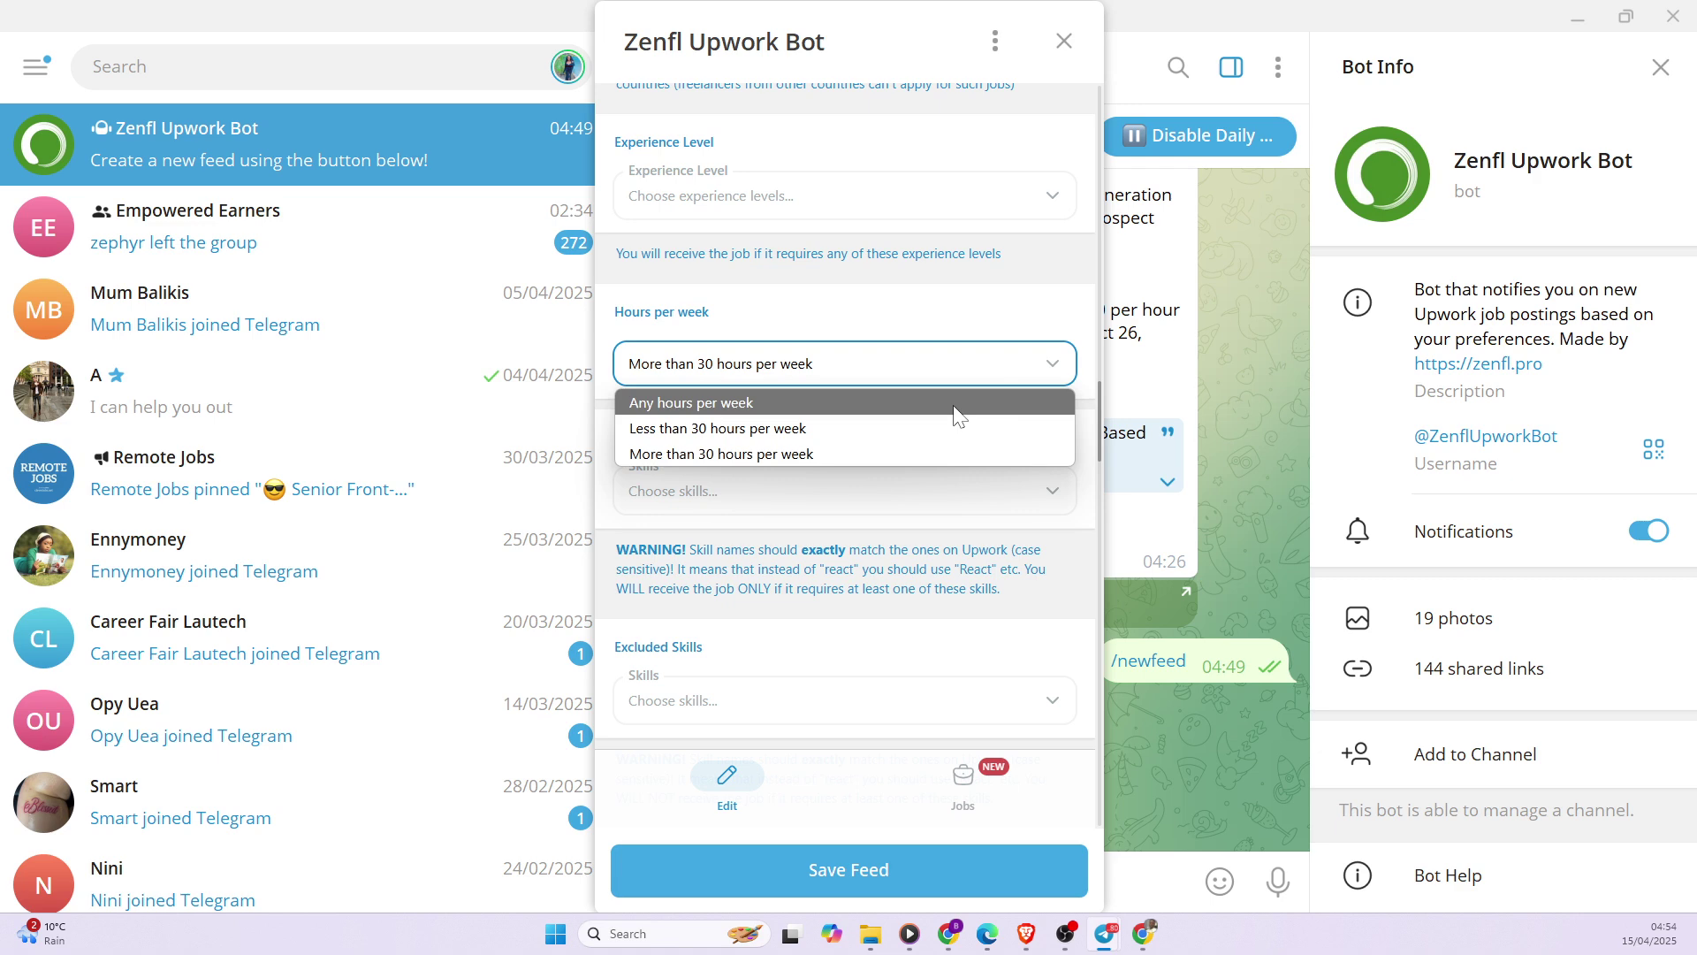
click(959, 405)
click(791, 491)
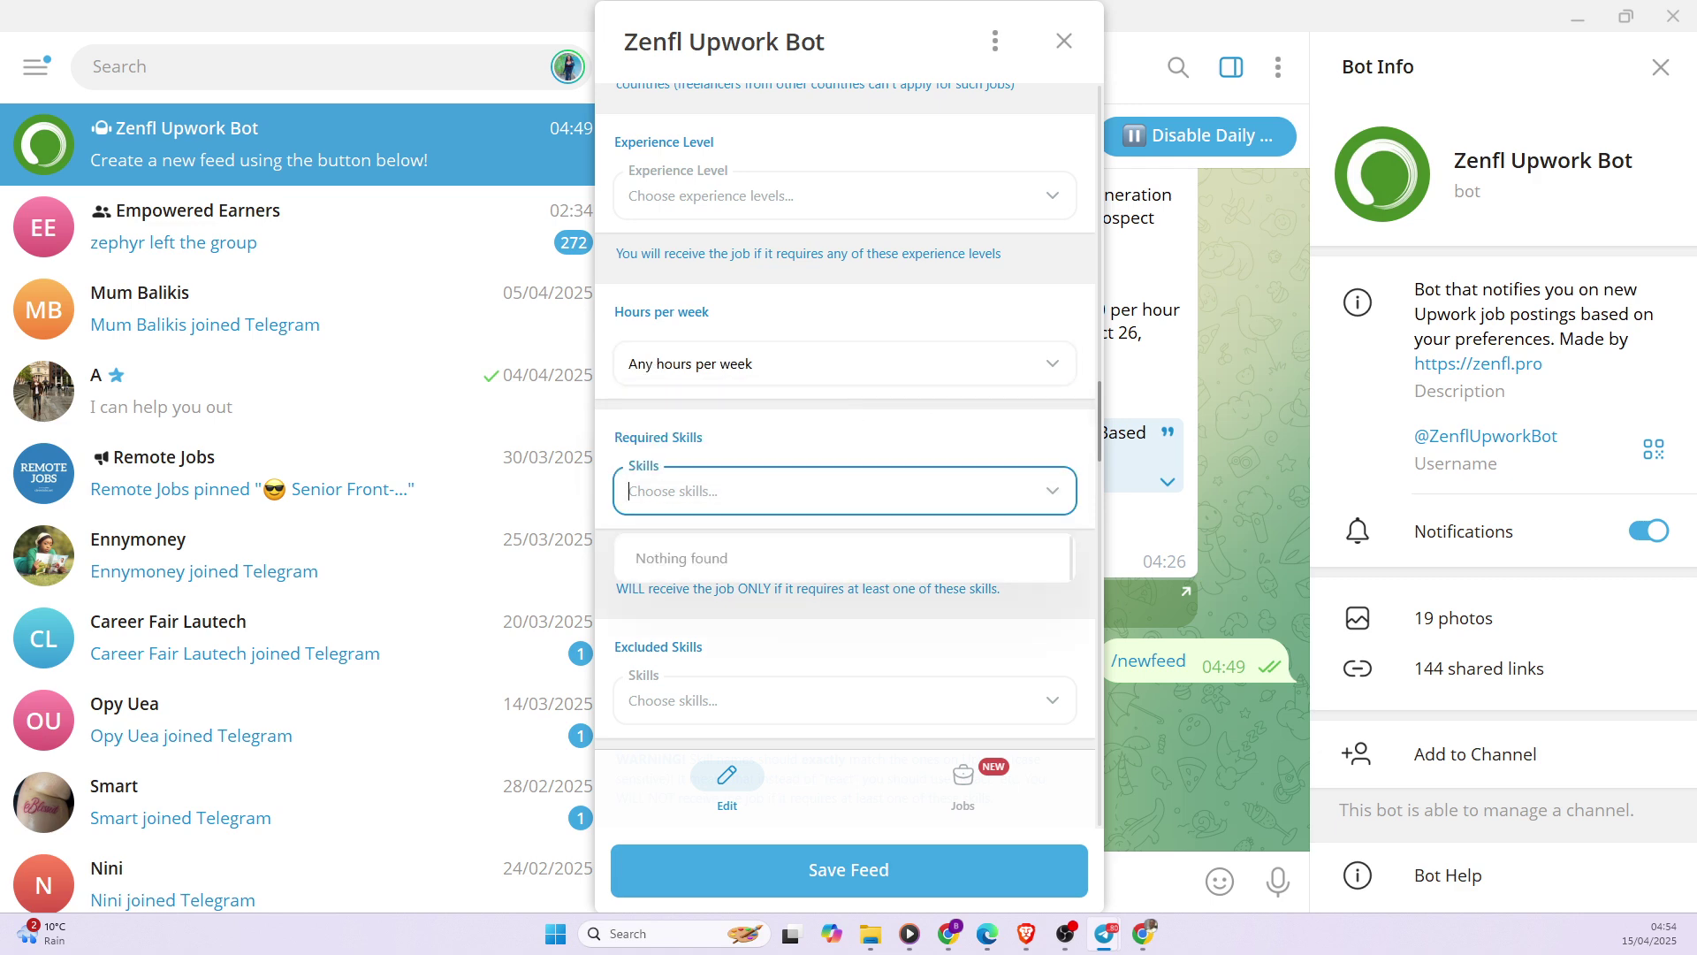
text(data)
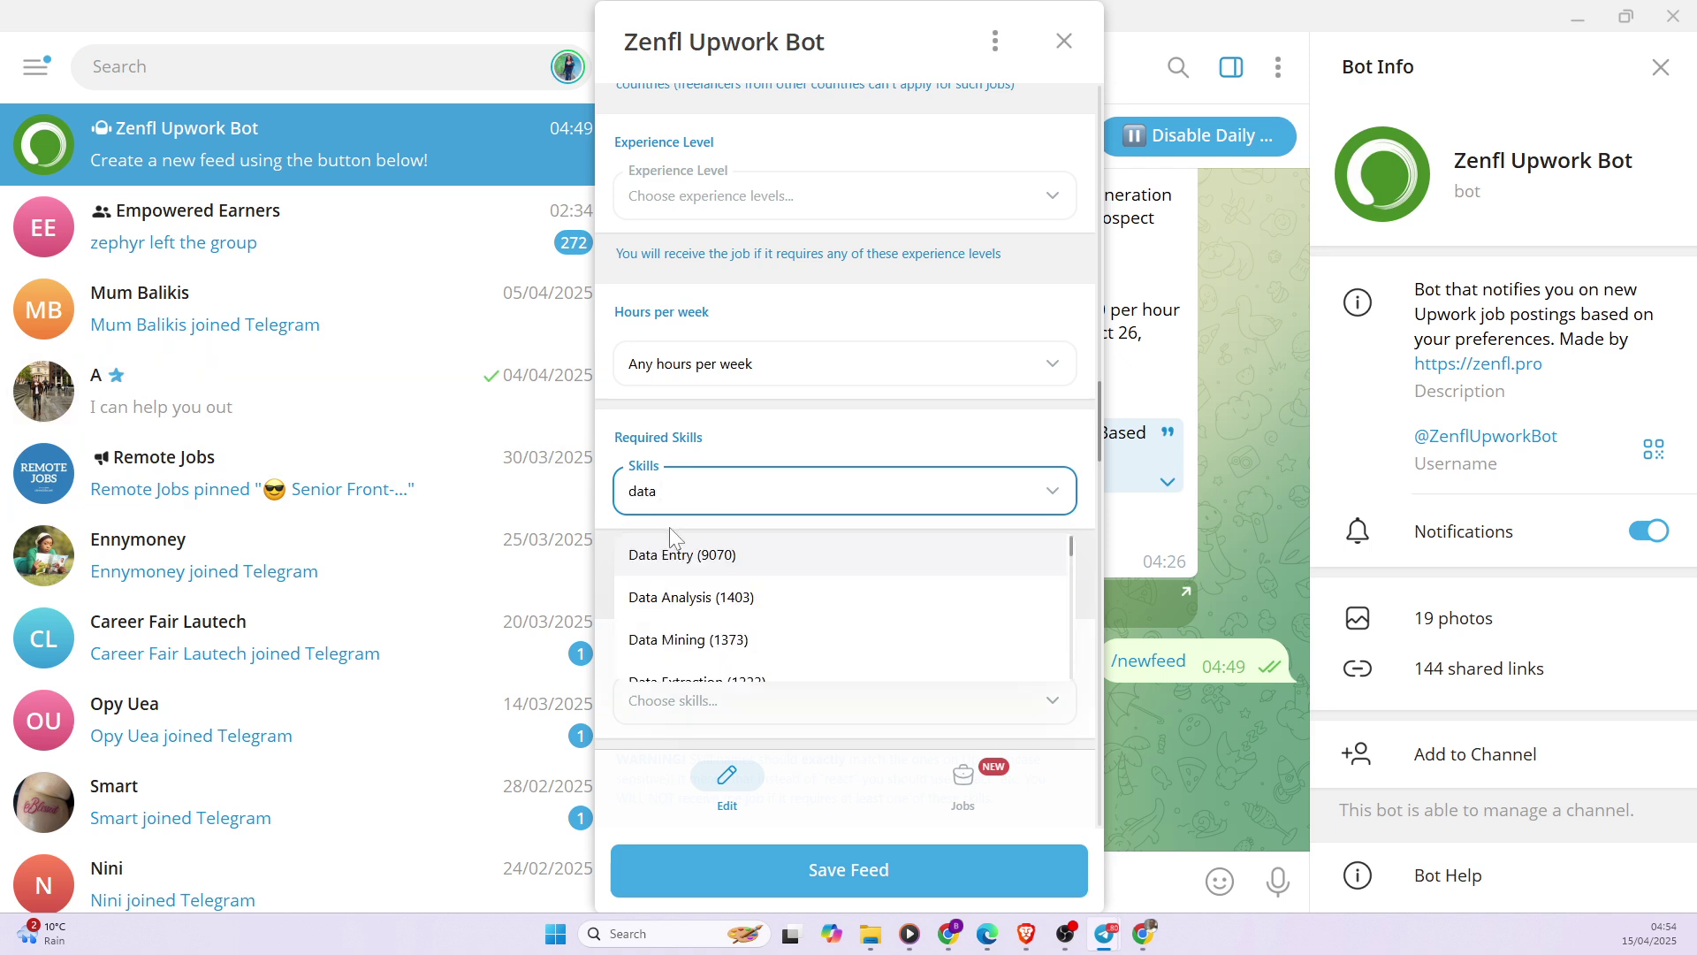
click(682, 553)
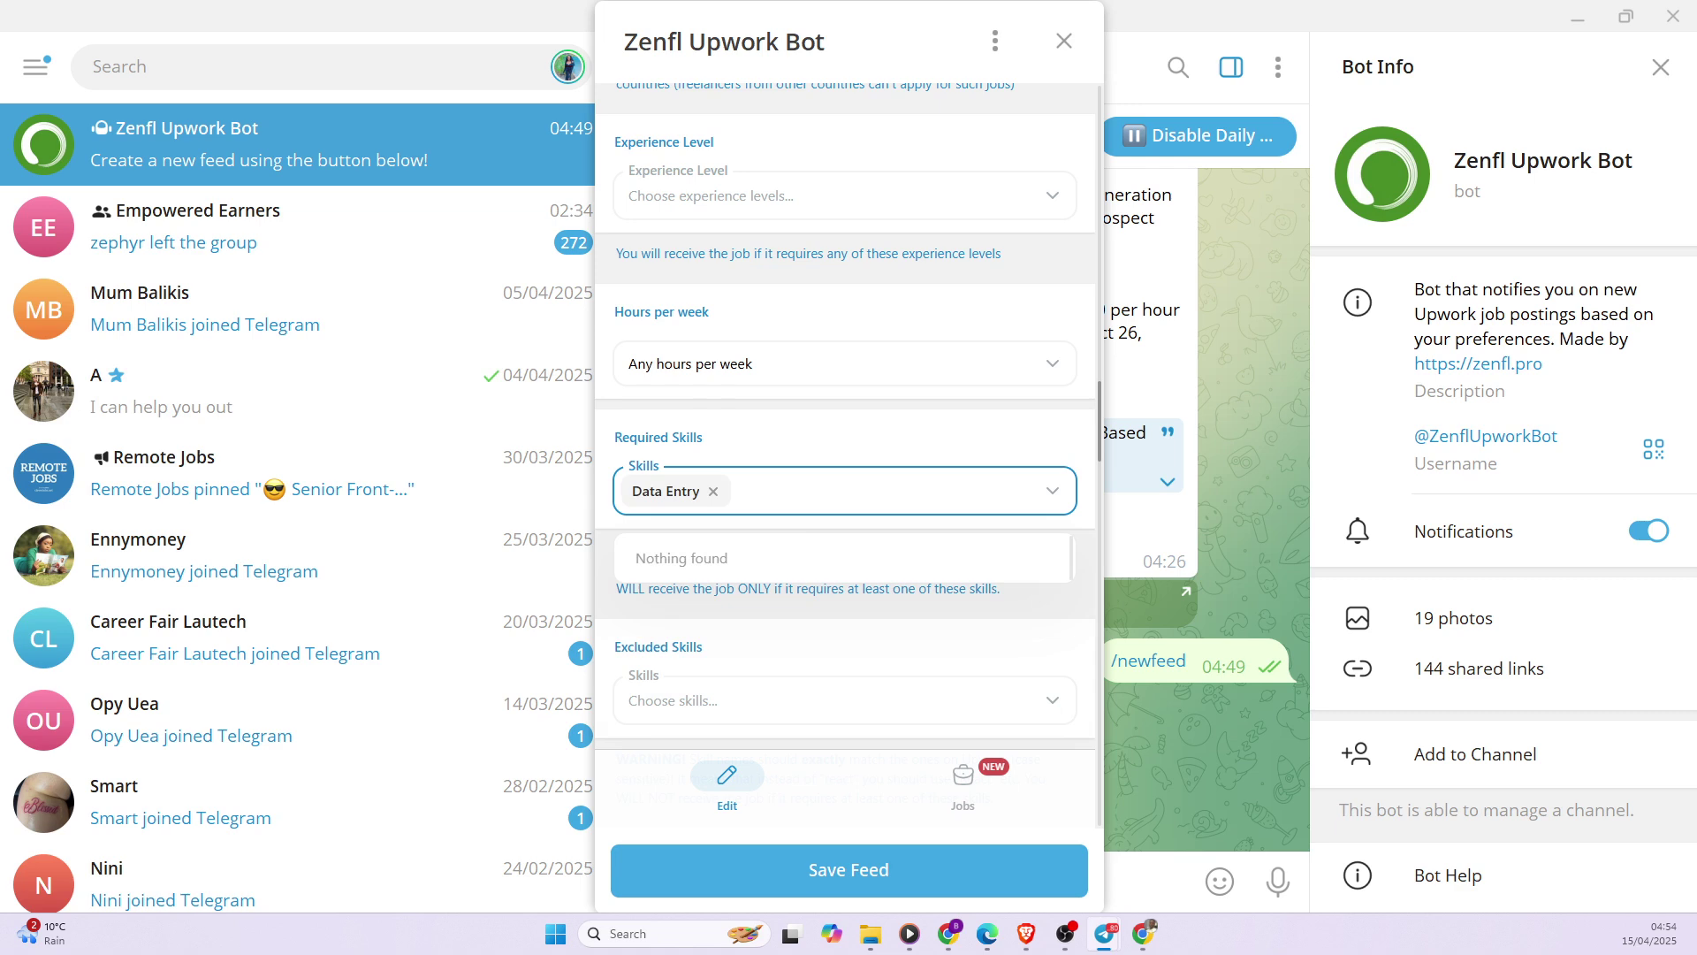
scroll(811, 489, down, 5)
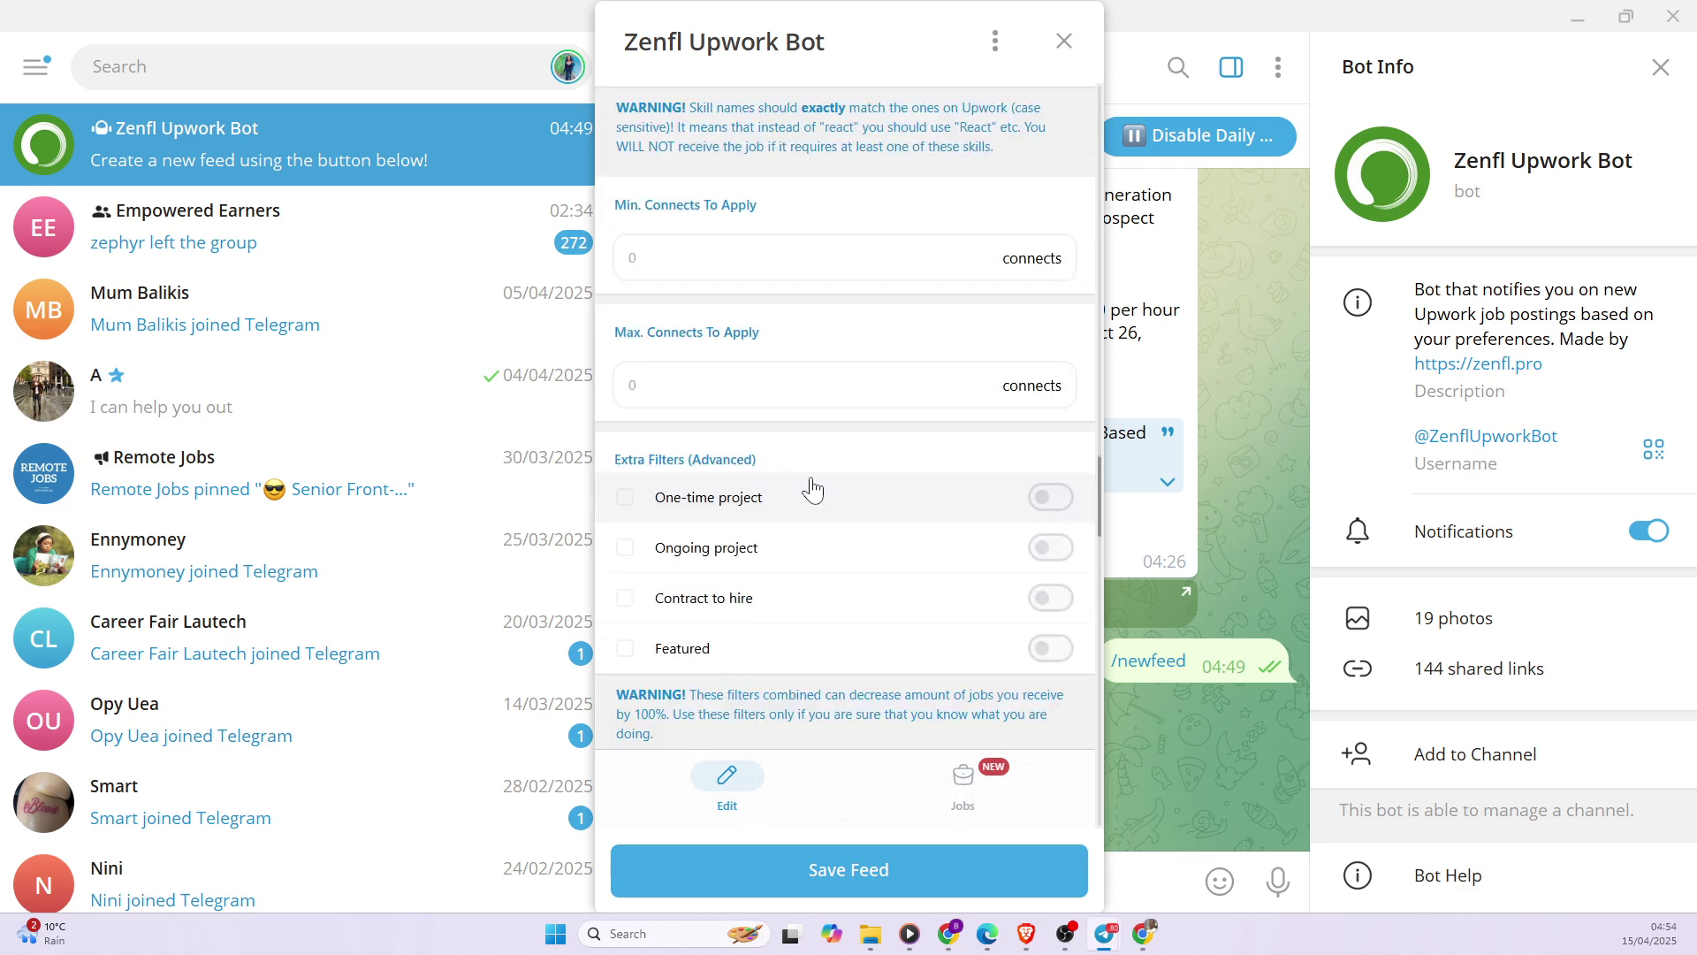
scroll(712, 364, up, 5)
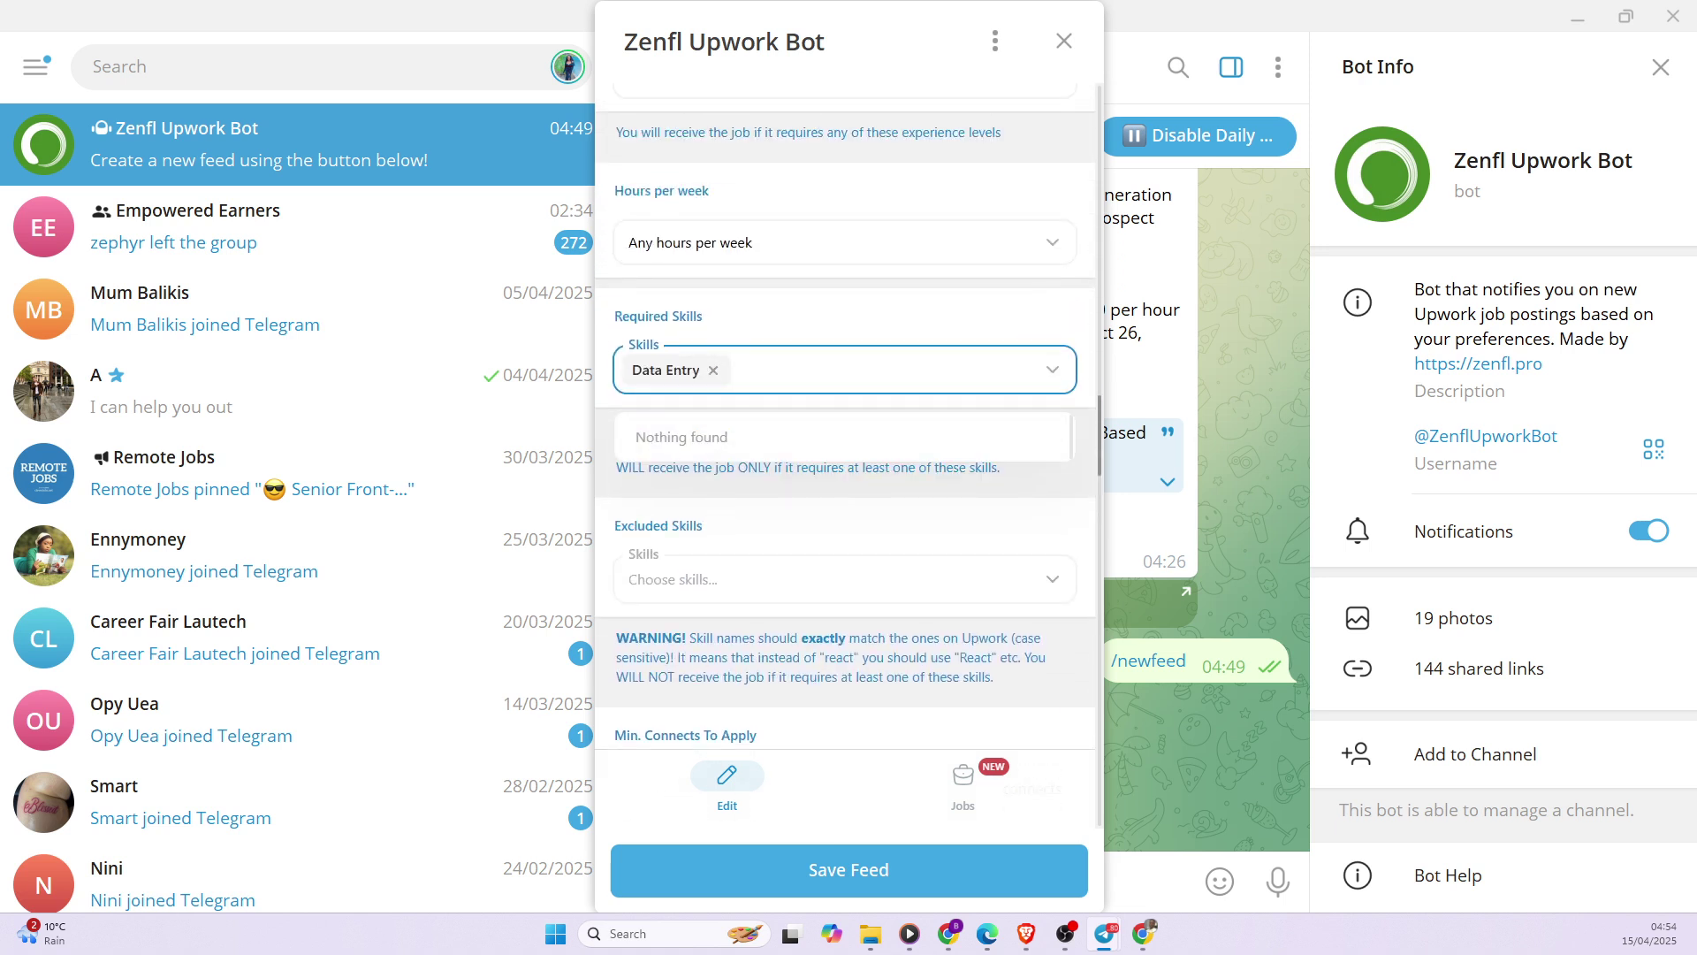
text(data a)
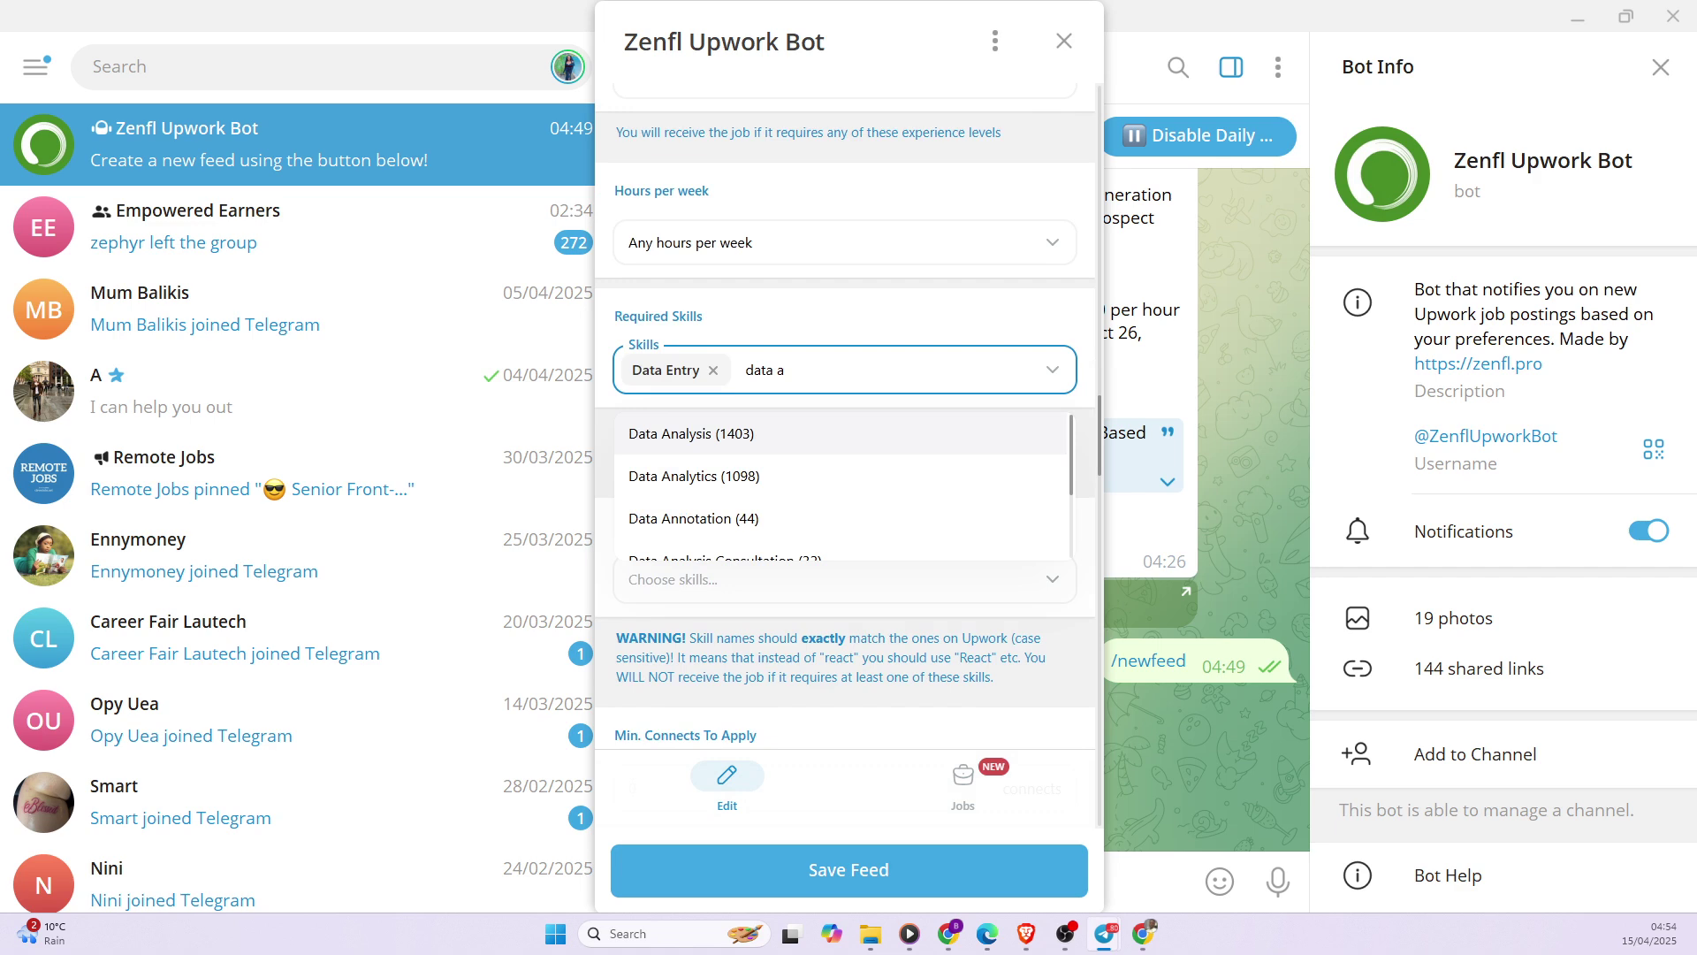
click(794, 443)
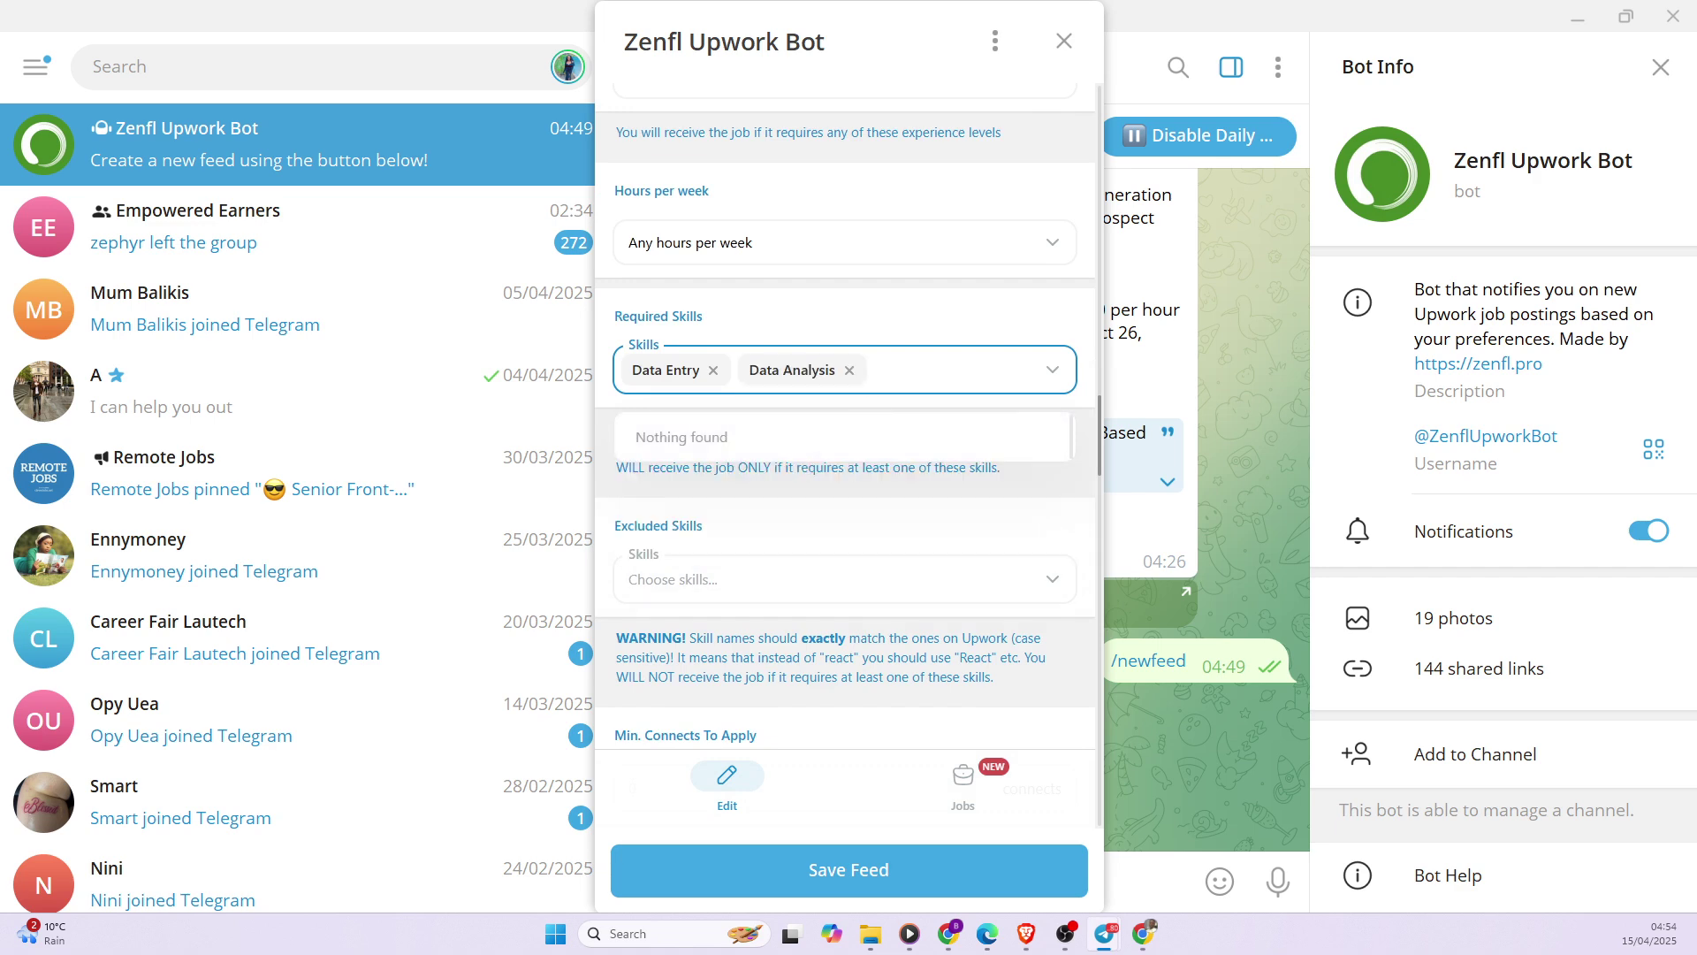
text(analyt)
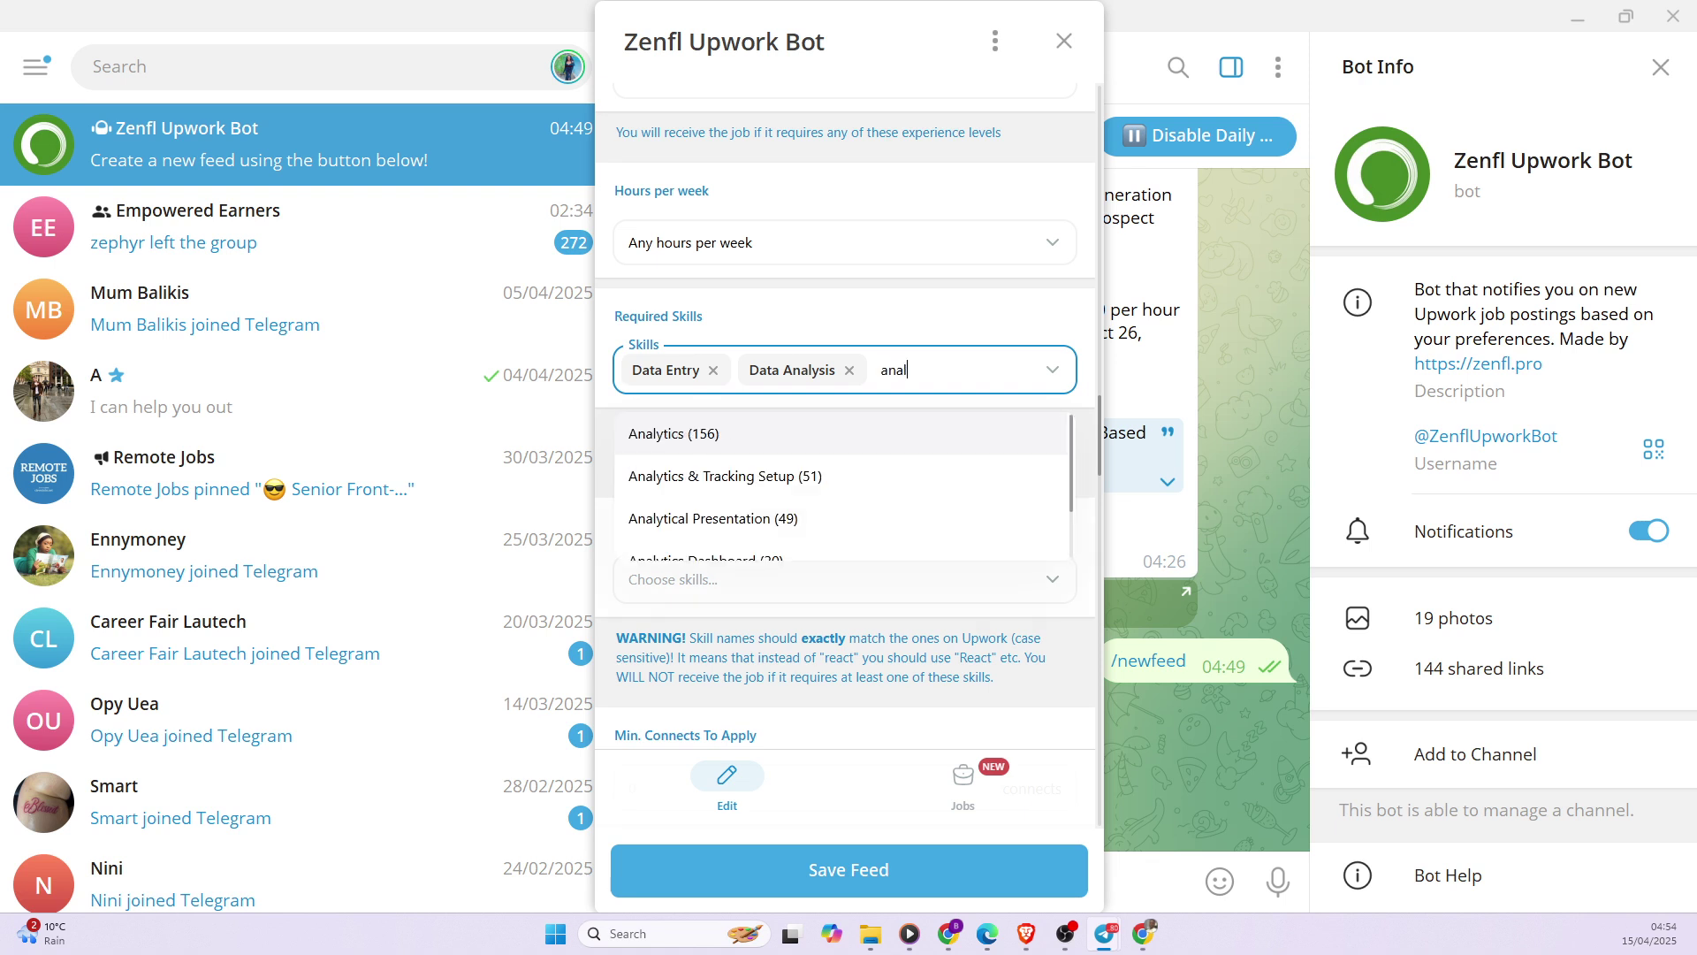
click(703, 434)
click(955, 370)
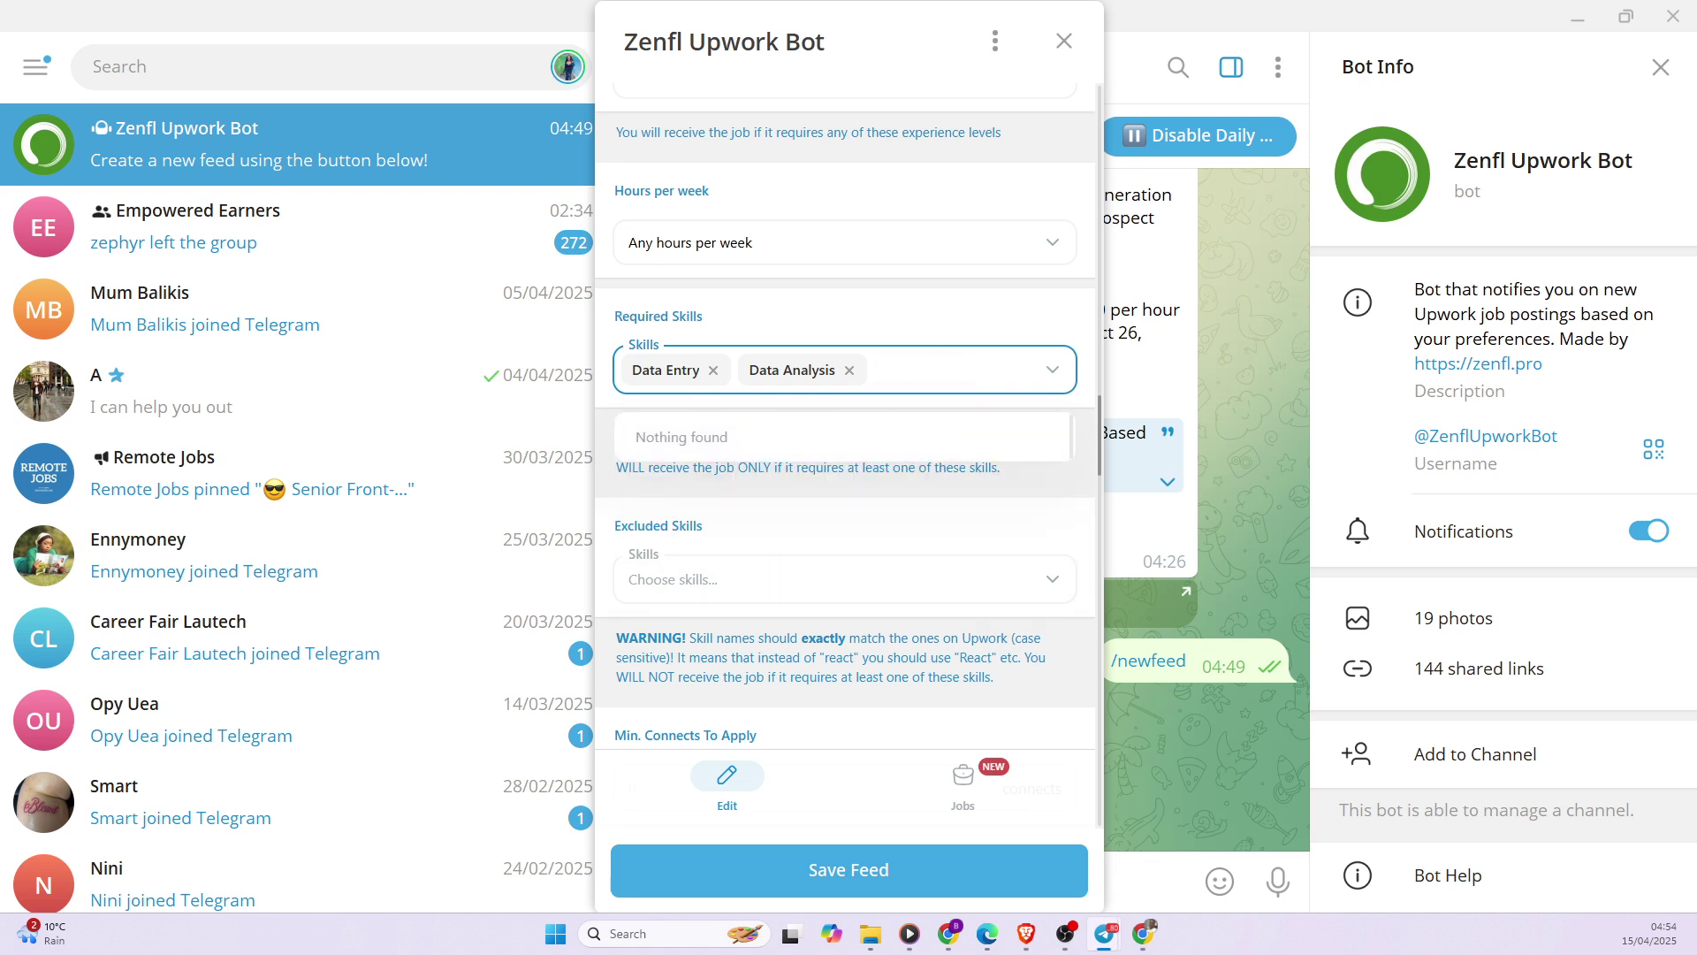
click(849, 370)
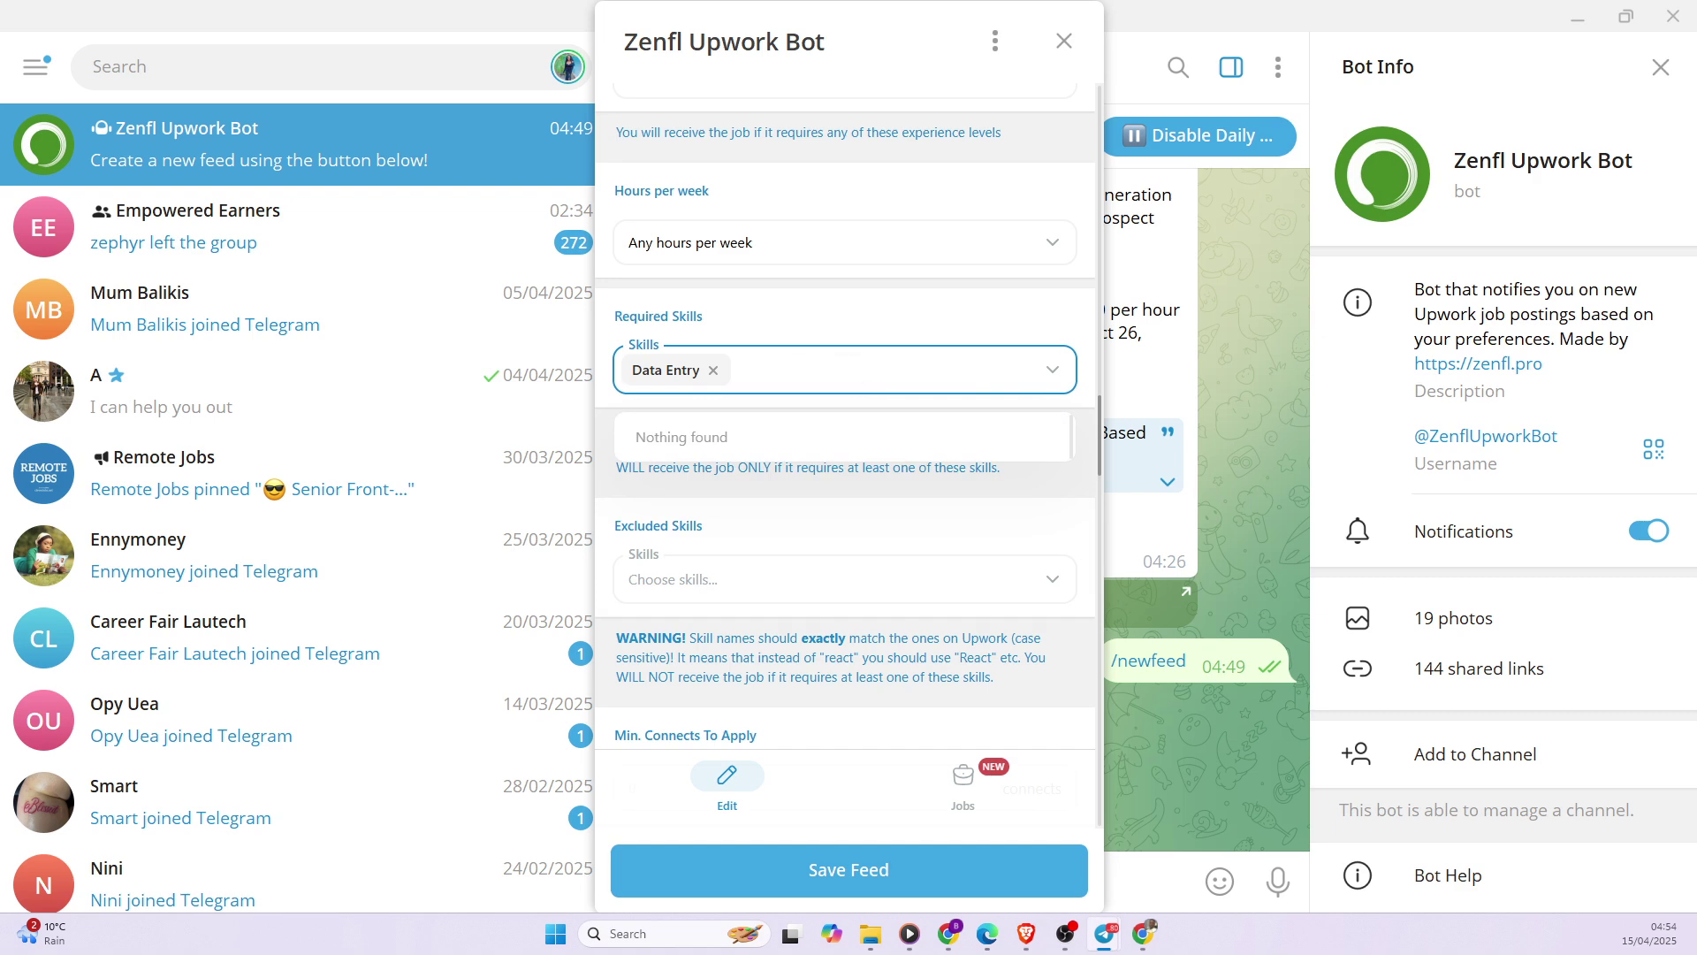
click(712, 371)
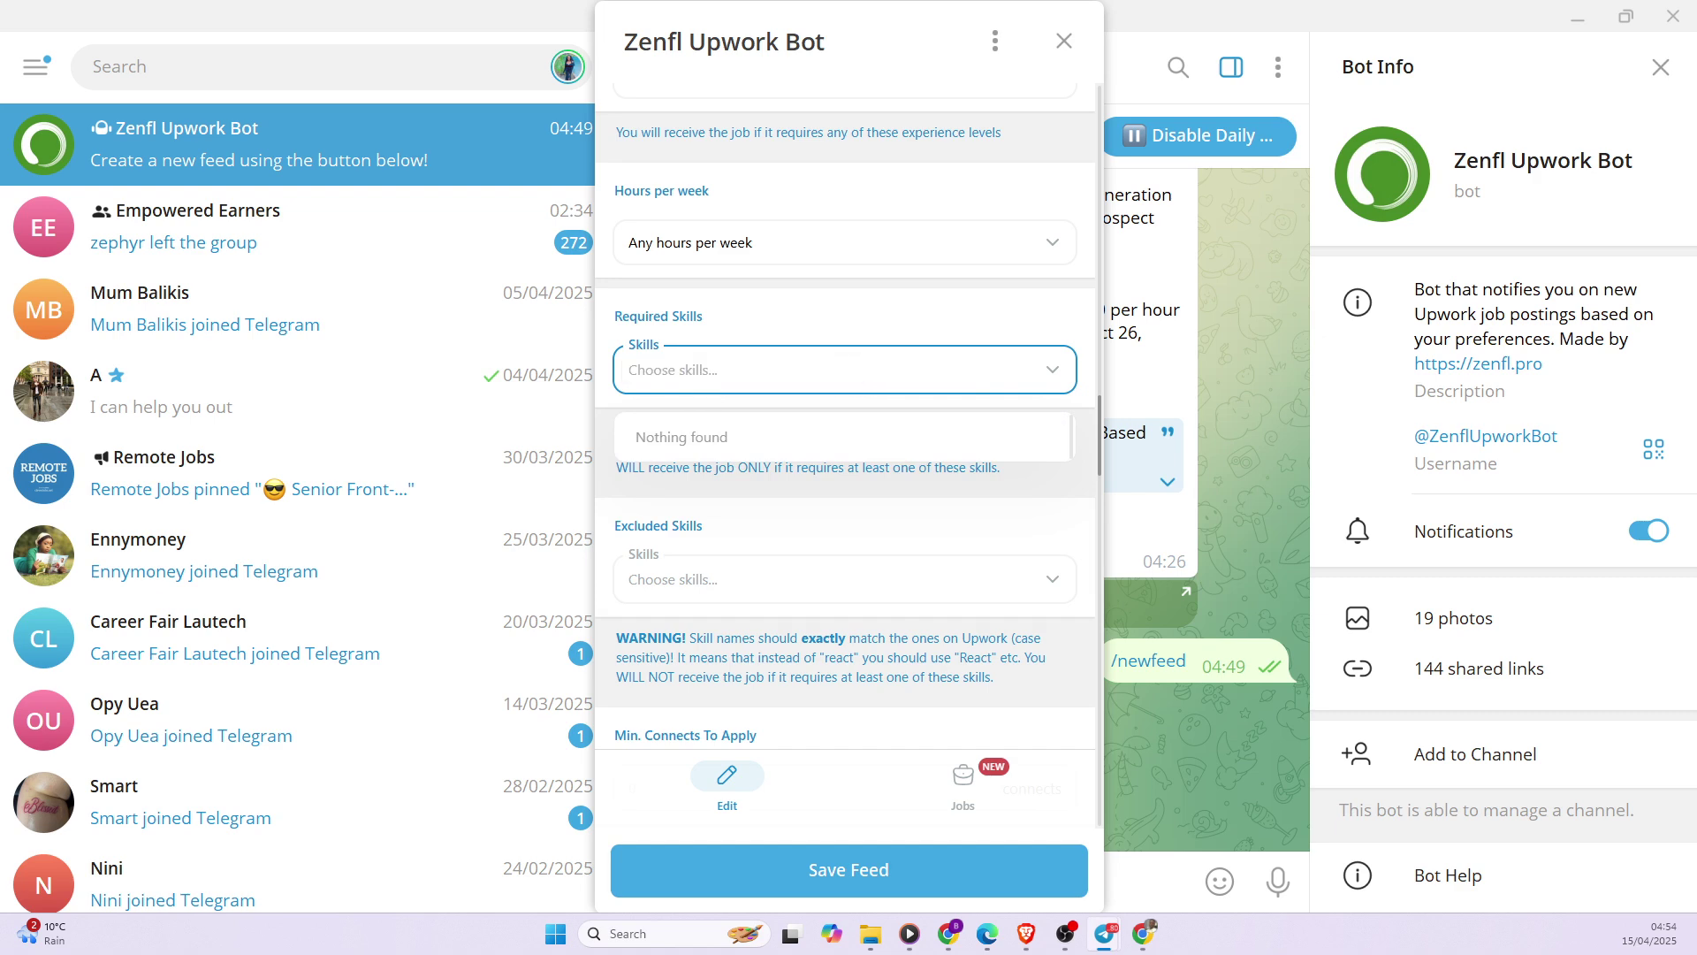
click(915, 320)
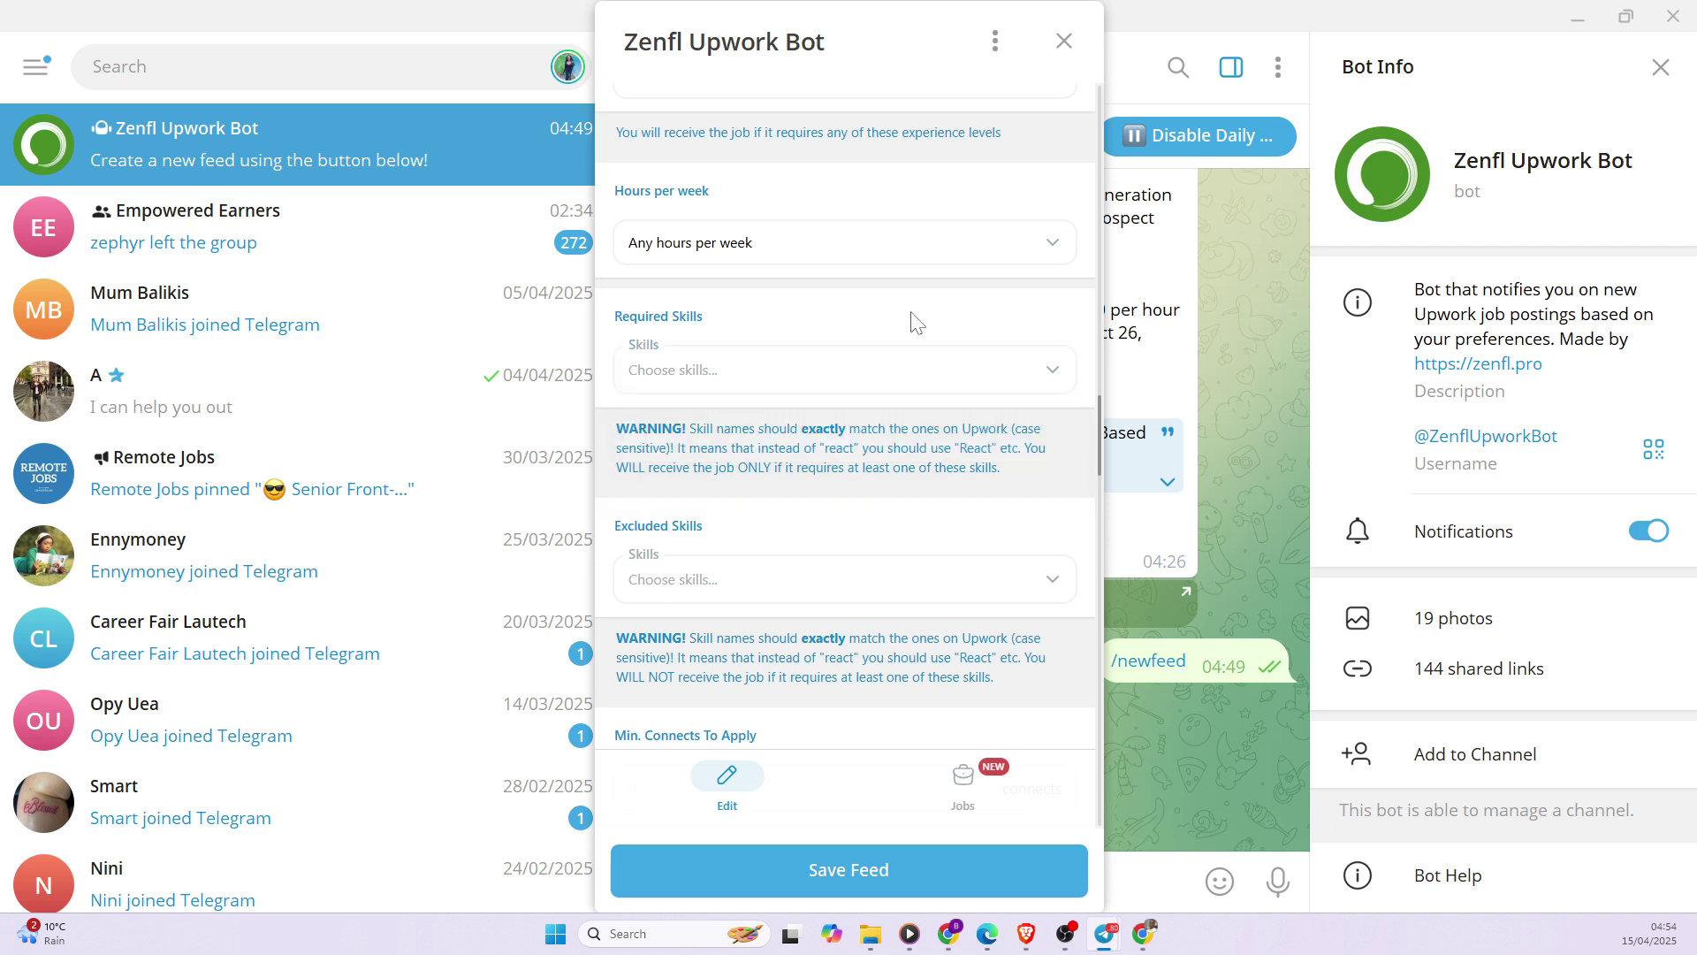
- Add Software QA to the feed's Excluded Skills
scroll(856, 493, down, 1)
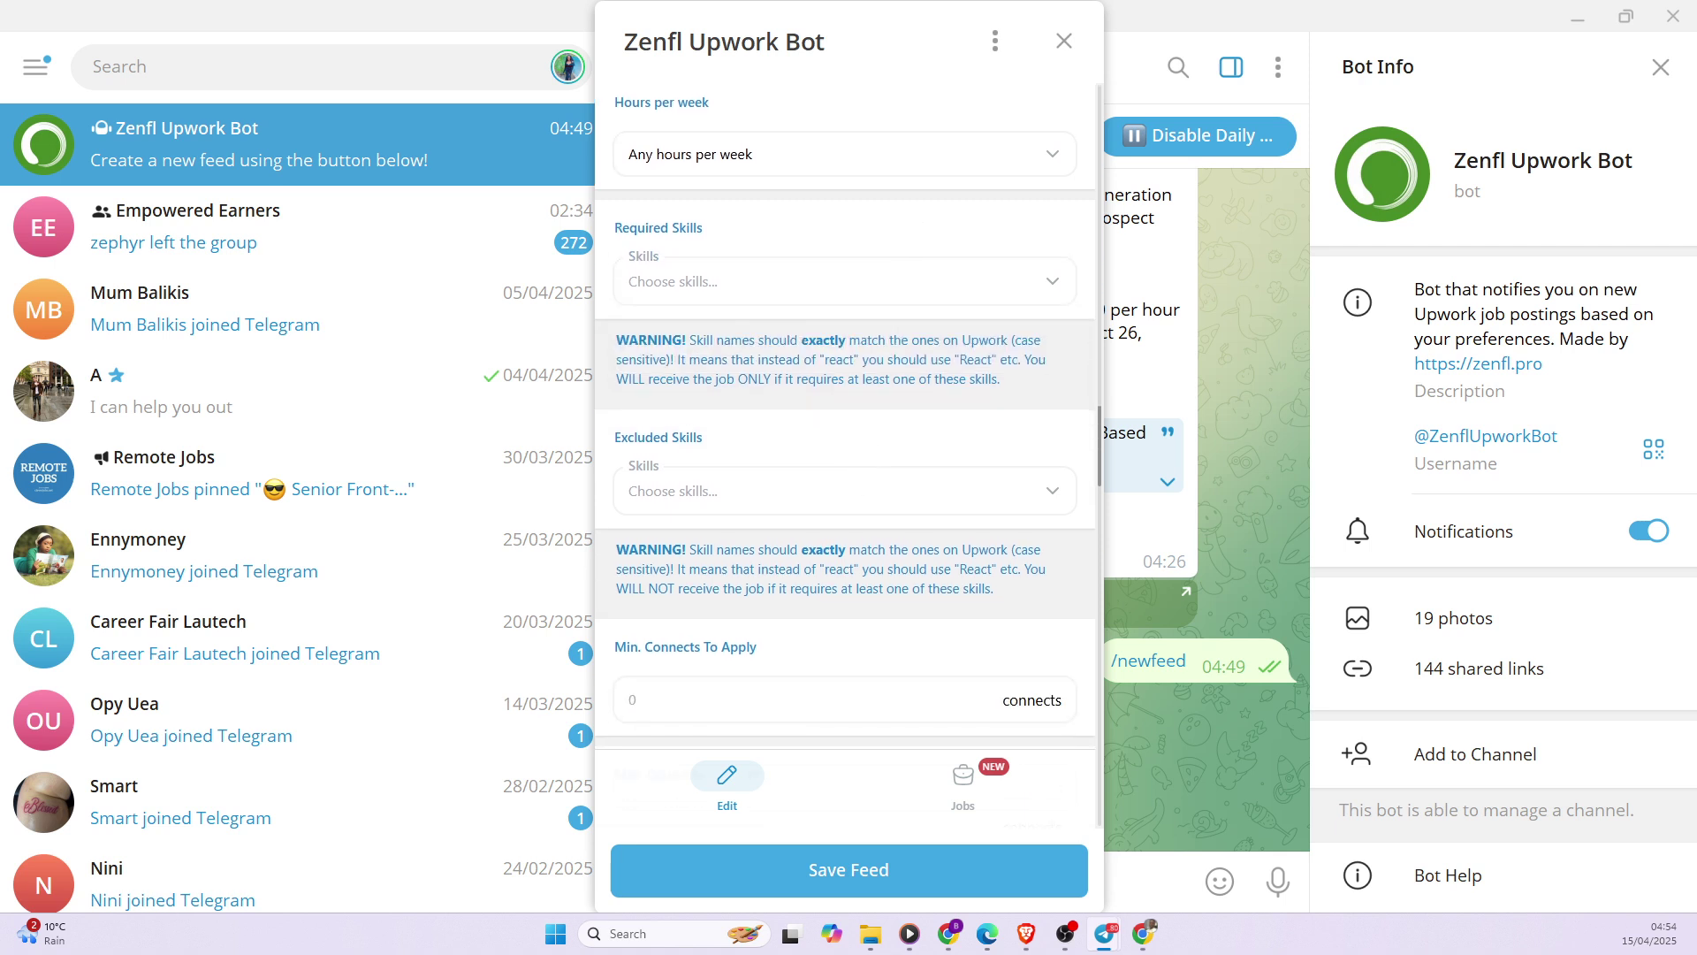
click(849, 491)
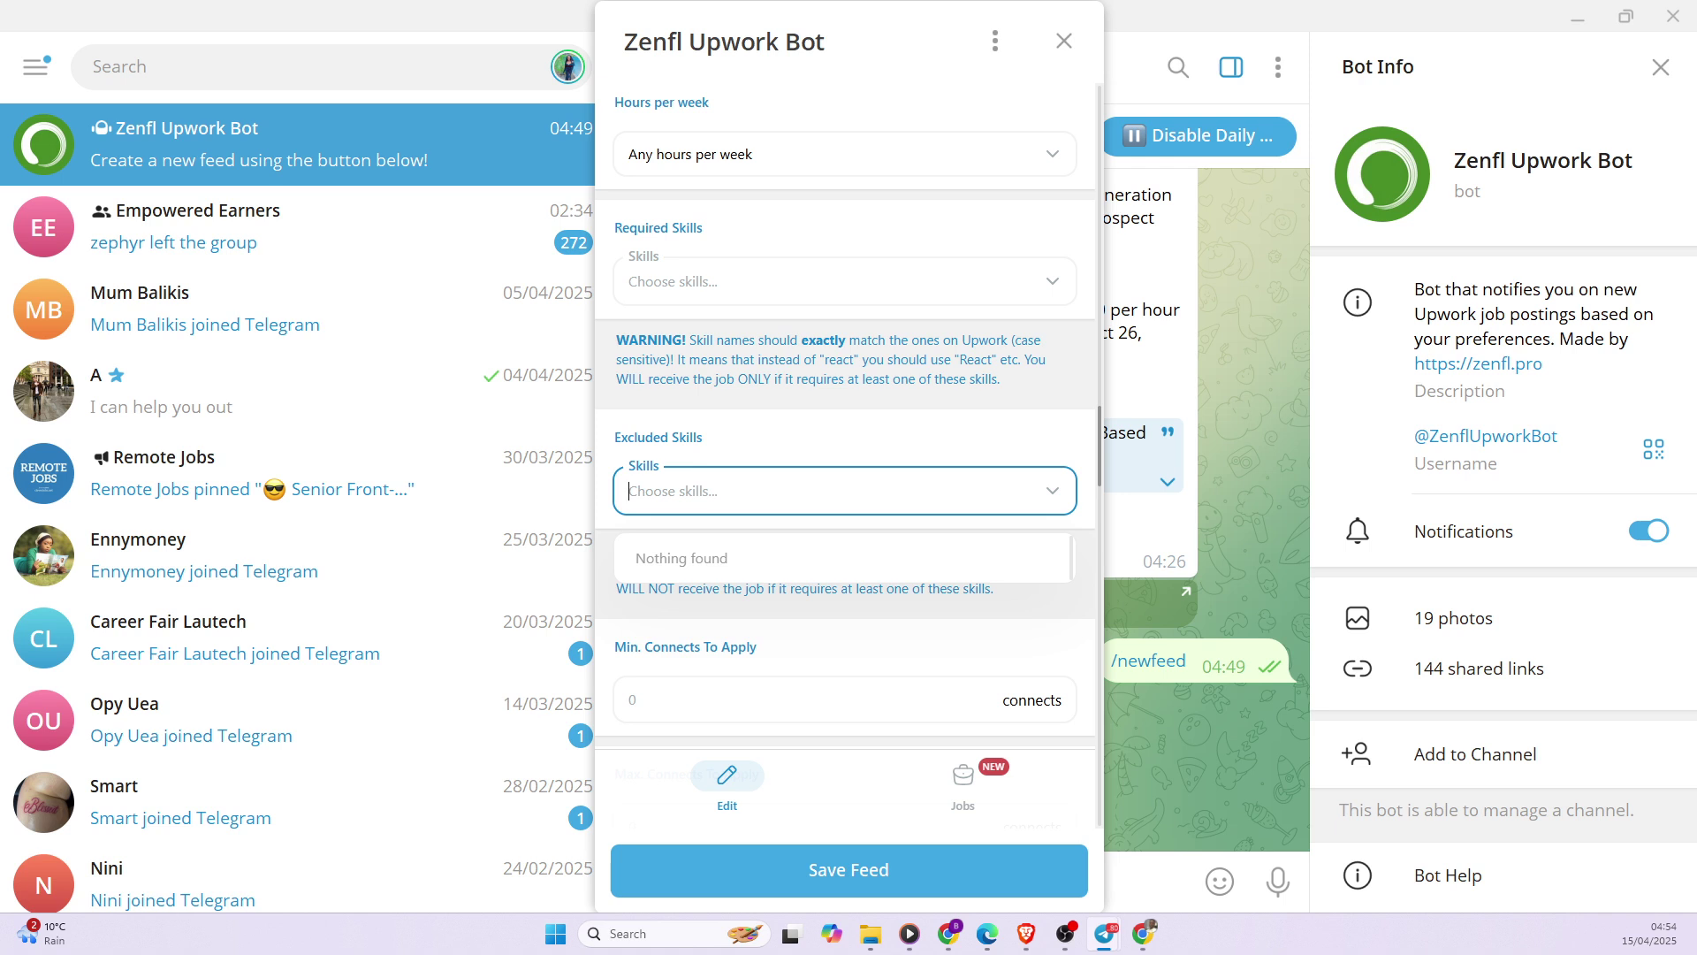
text(softwa)
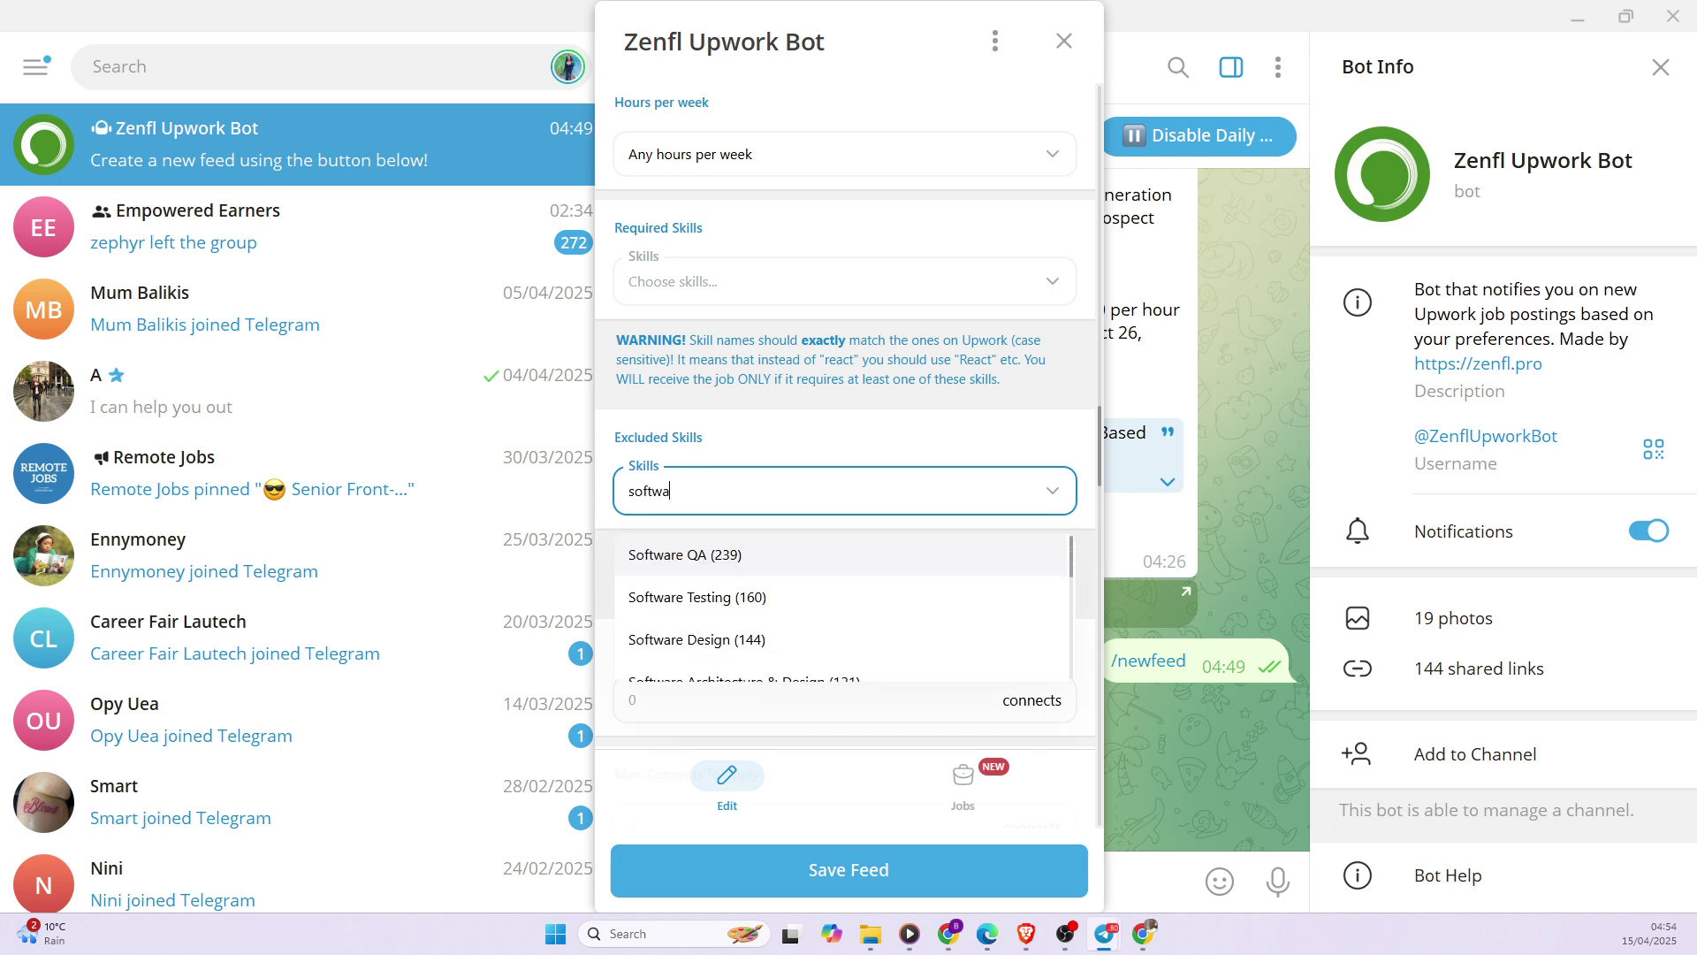
text(re en)
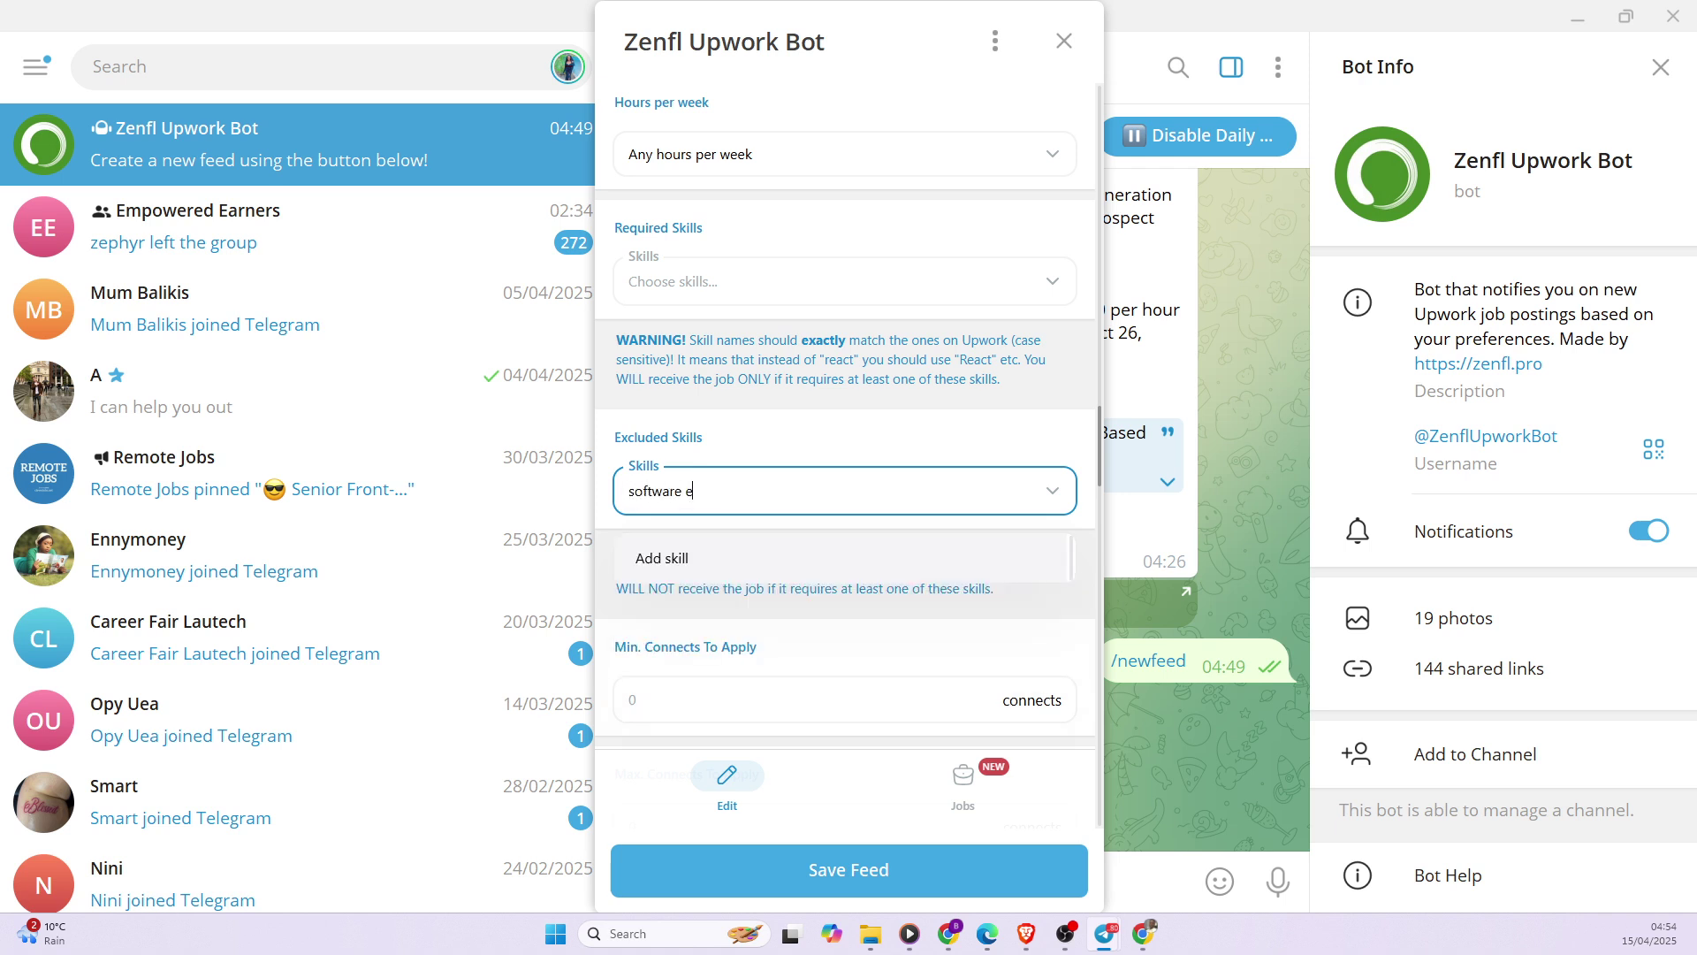
key(BackSpace)
key(BackSpace)
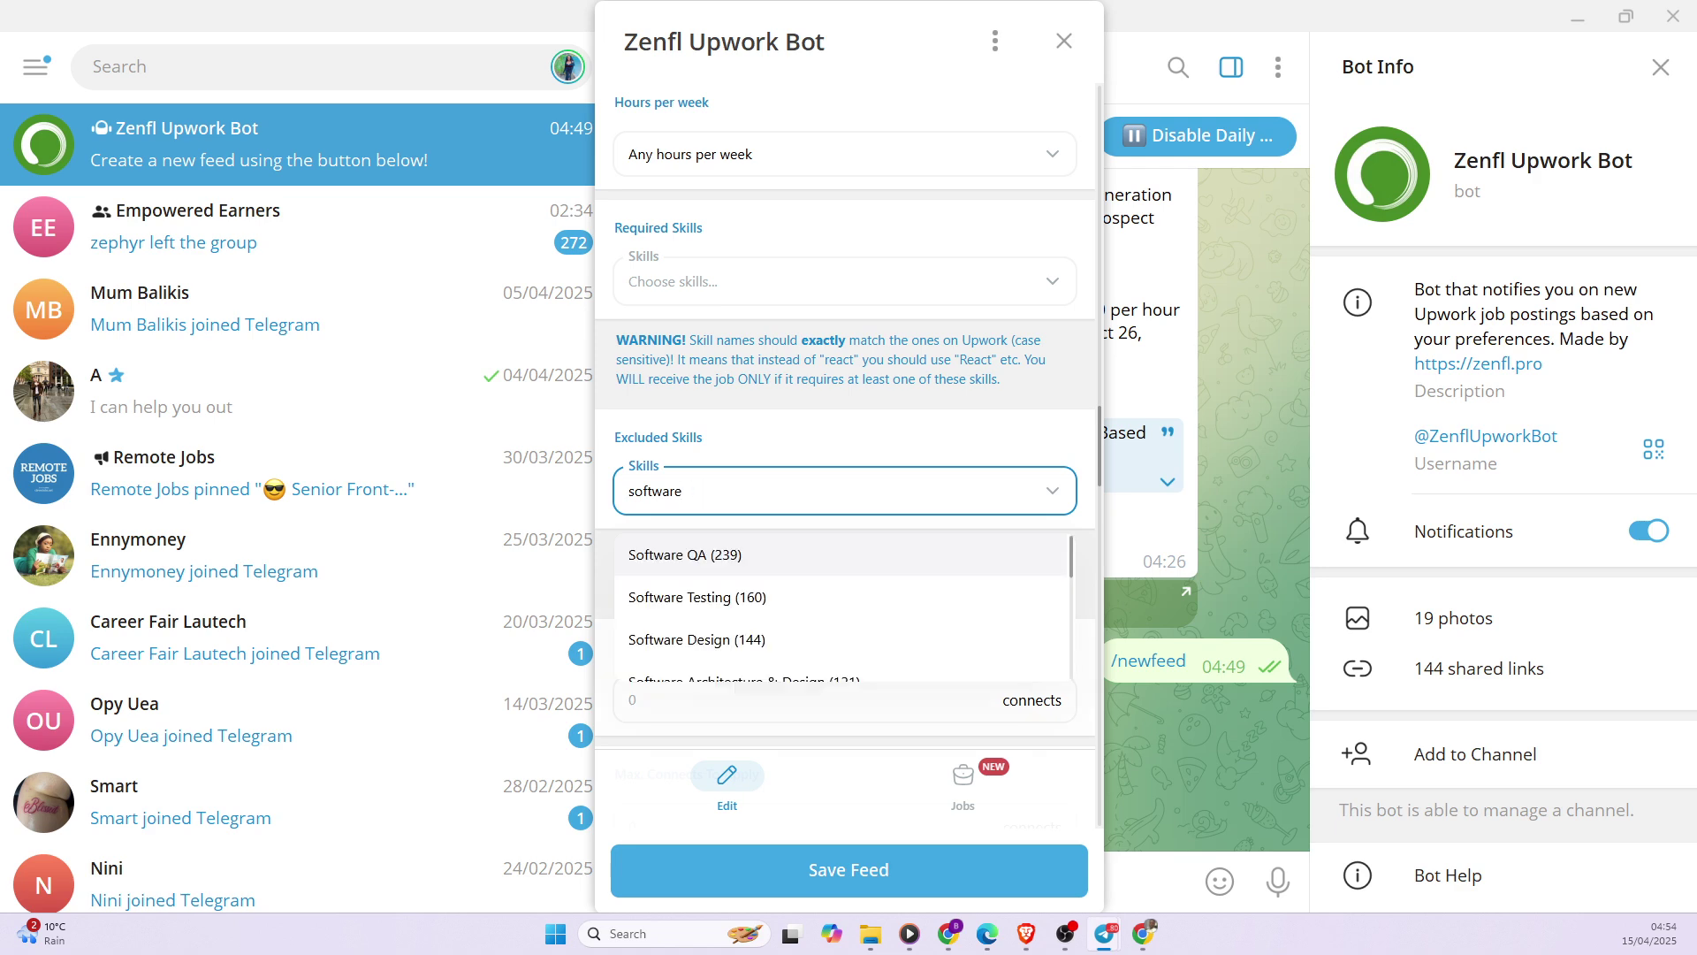
text(qa)
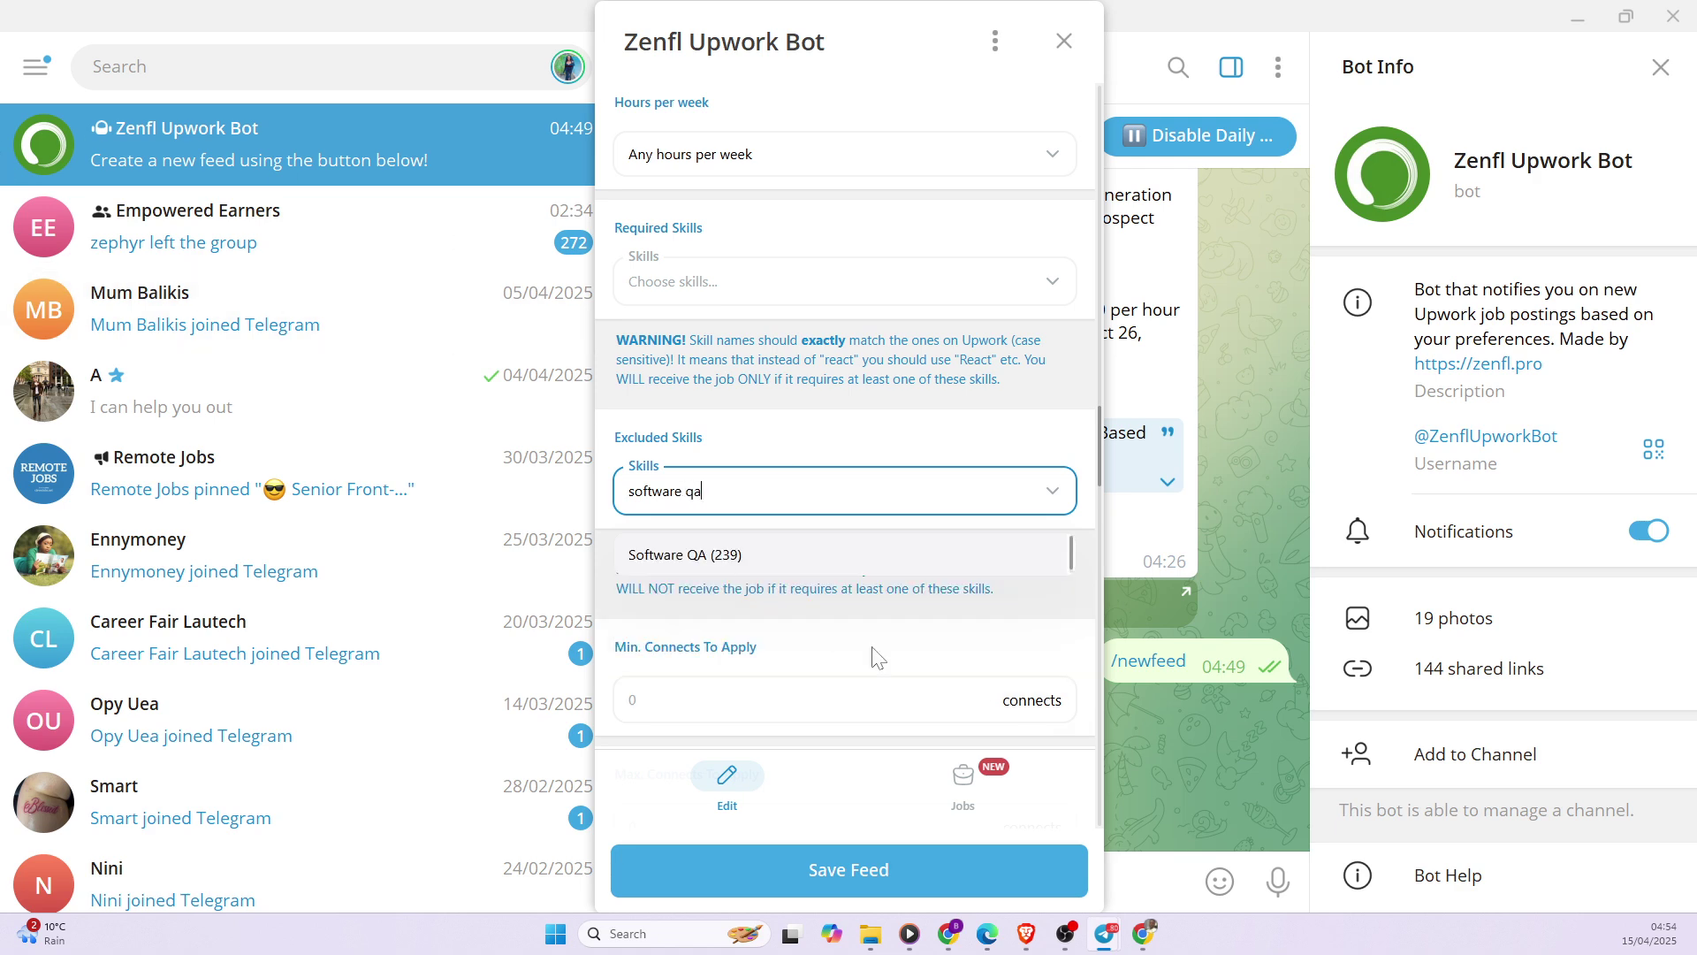
click(729, 557)
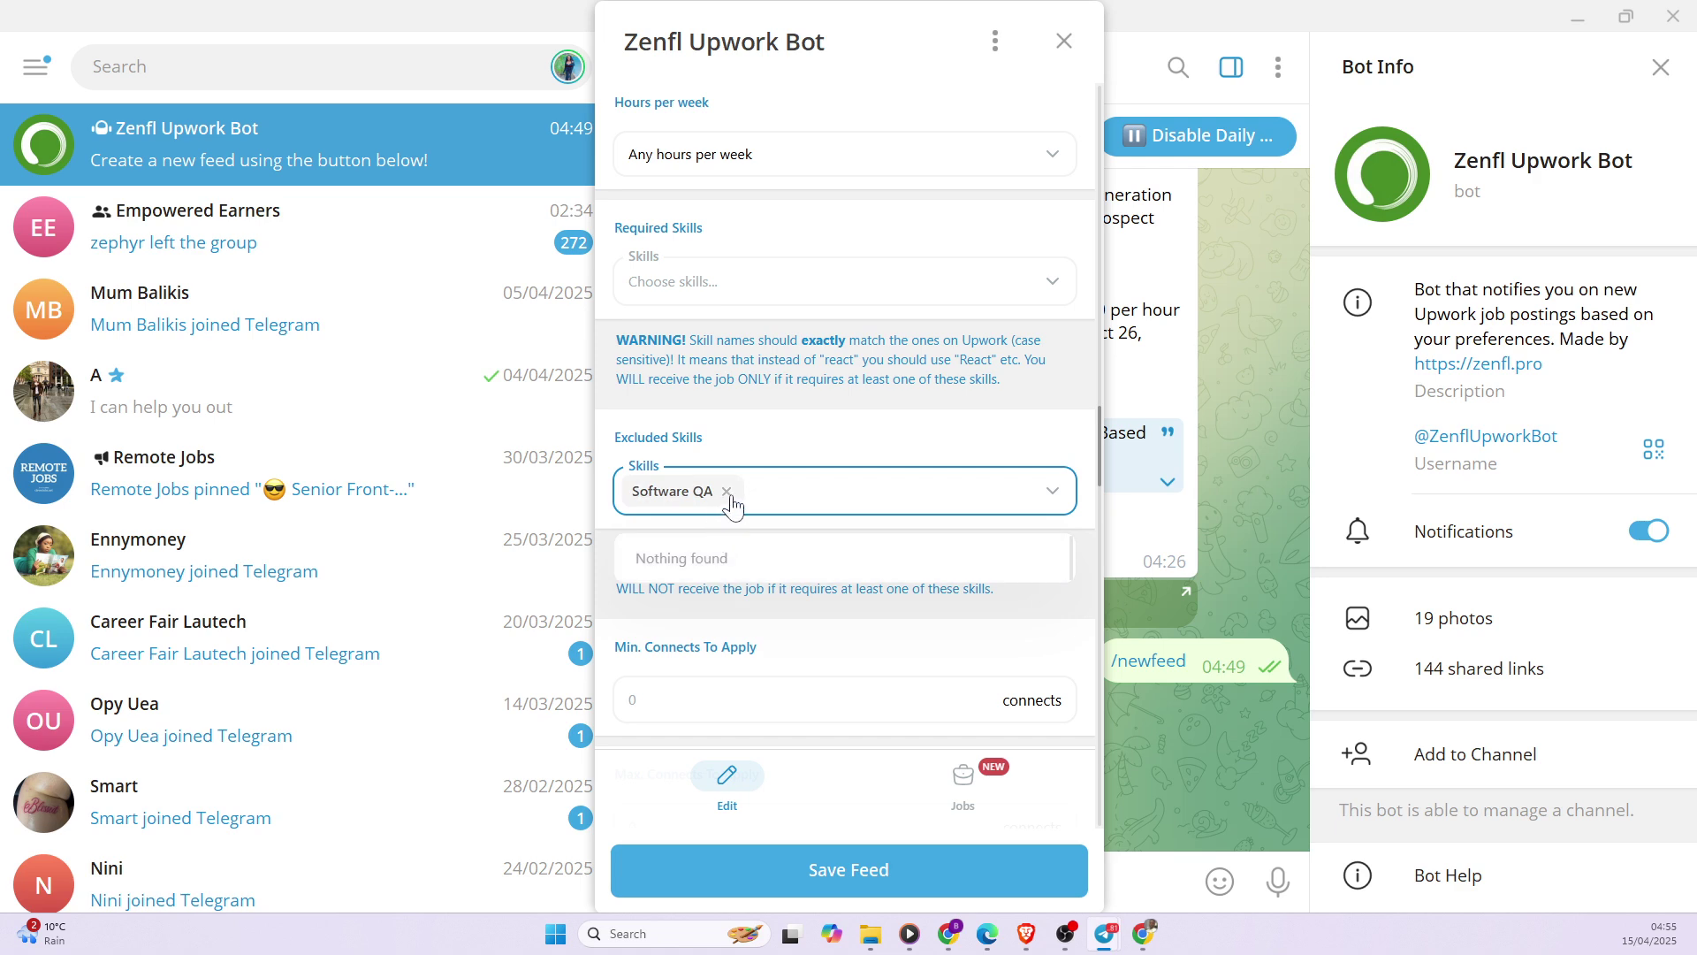
click(765, 450)
scroll(765, 450, down, 2)
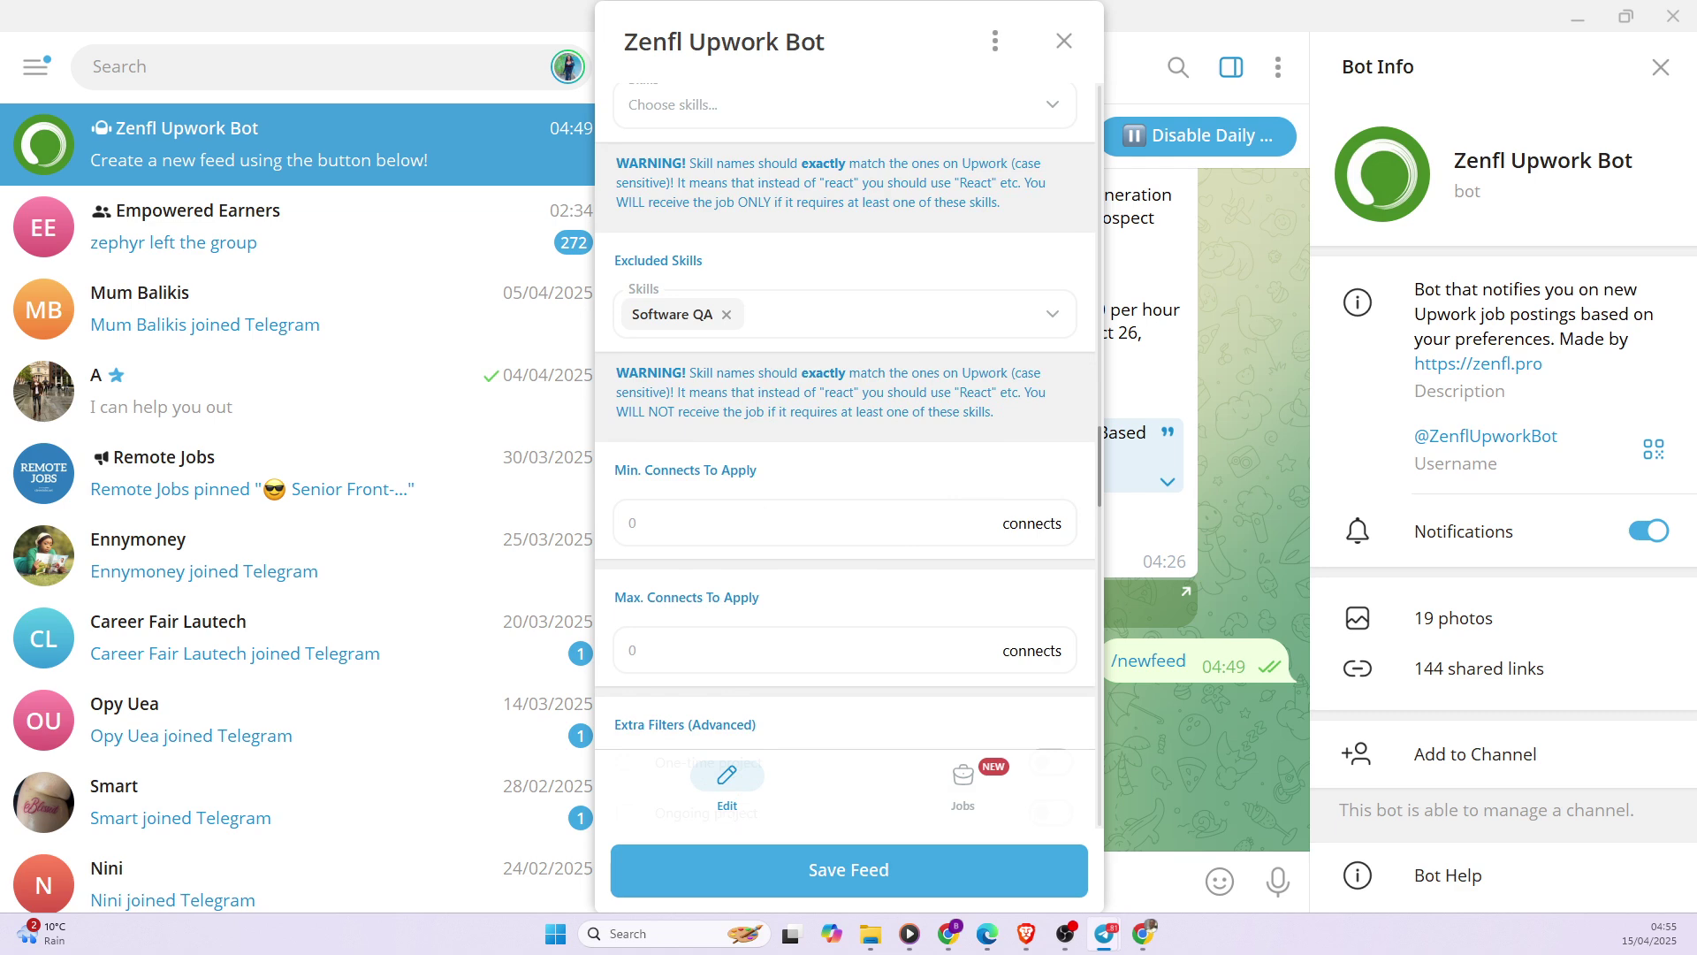
click(654, 523)
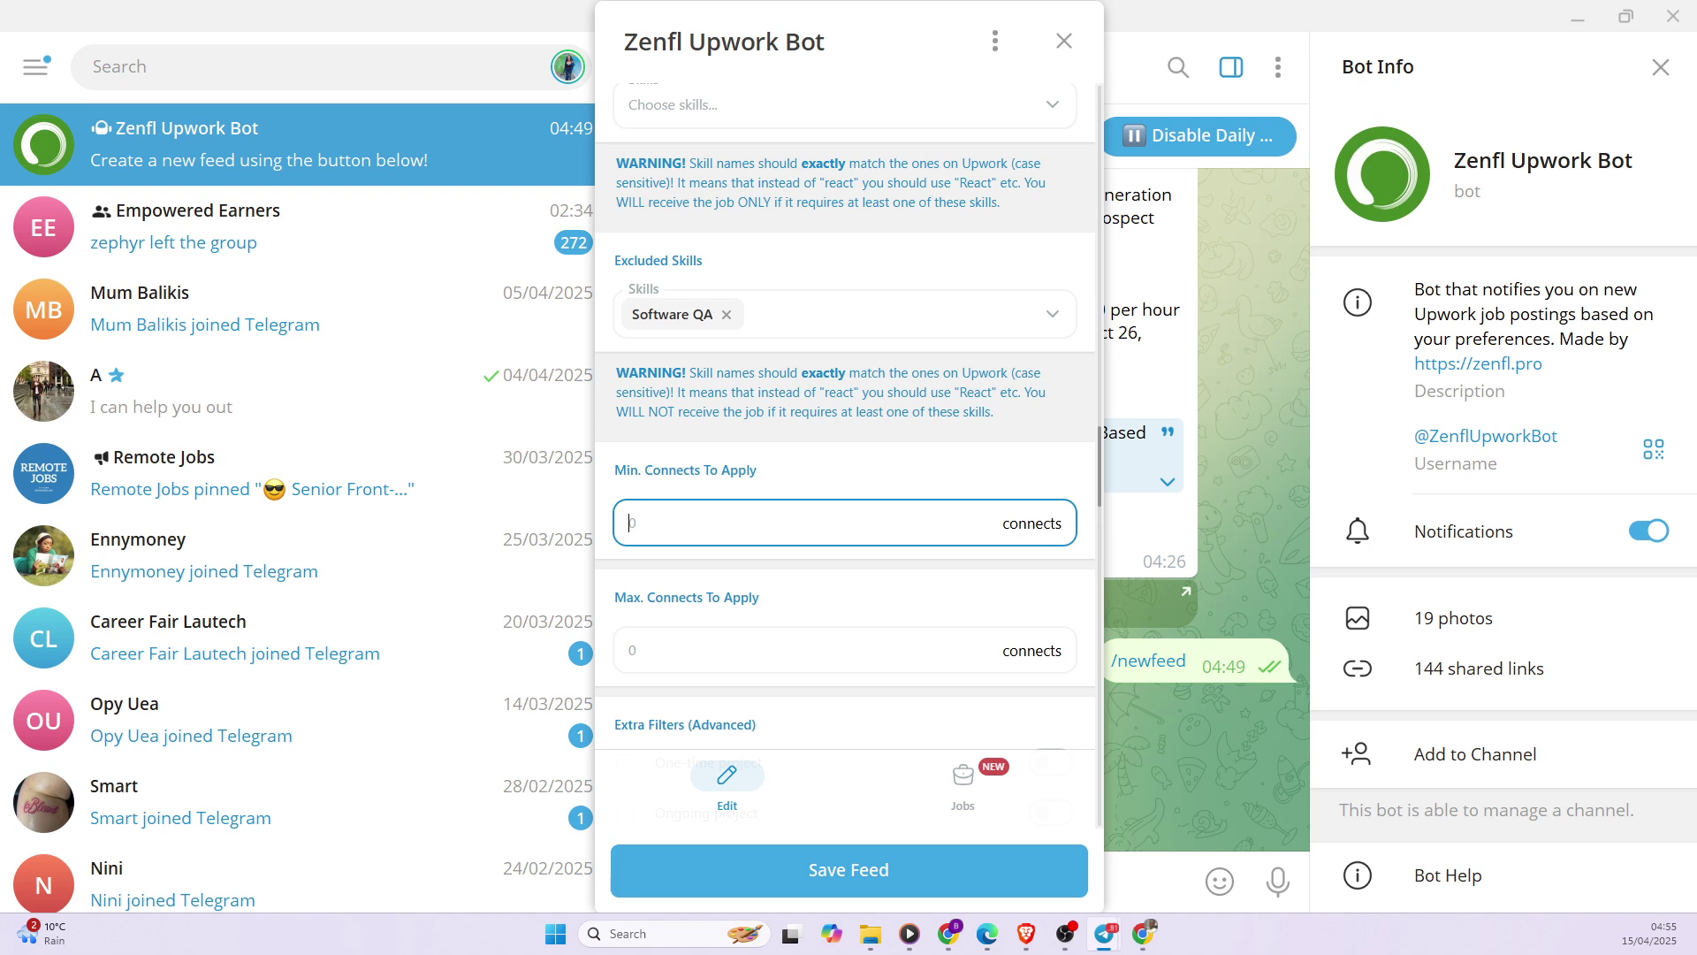
text(7)
scroll(743, 553, down, 2)
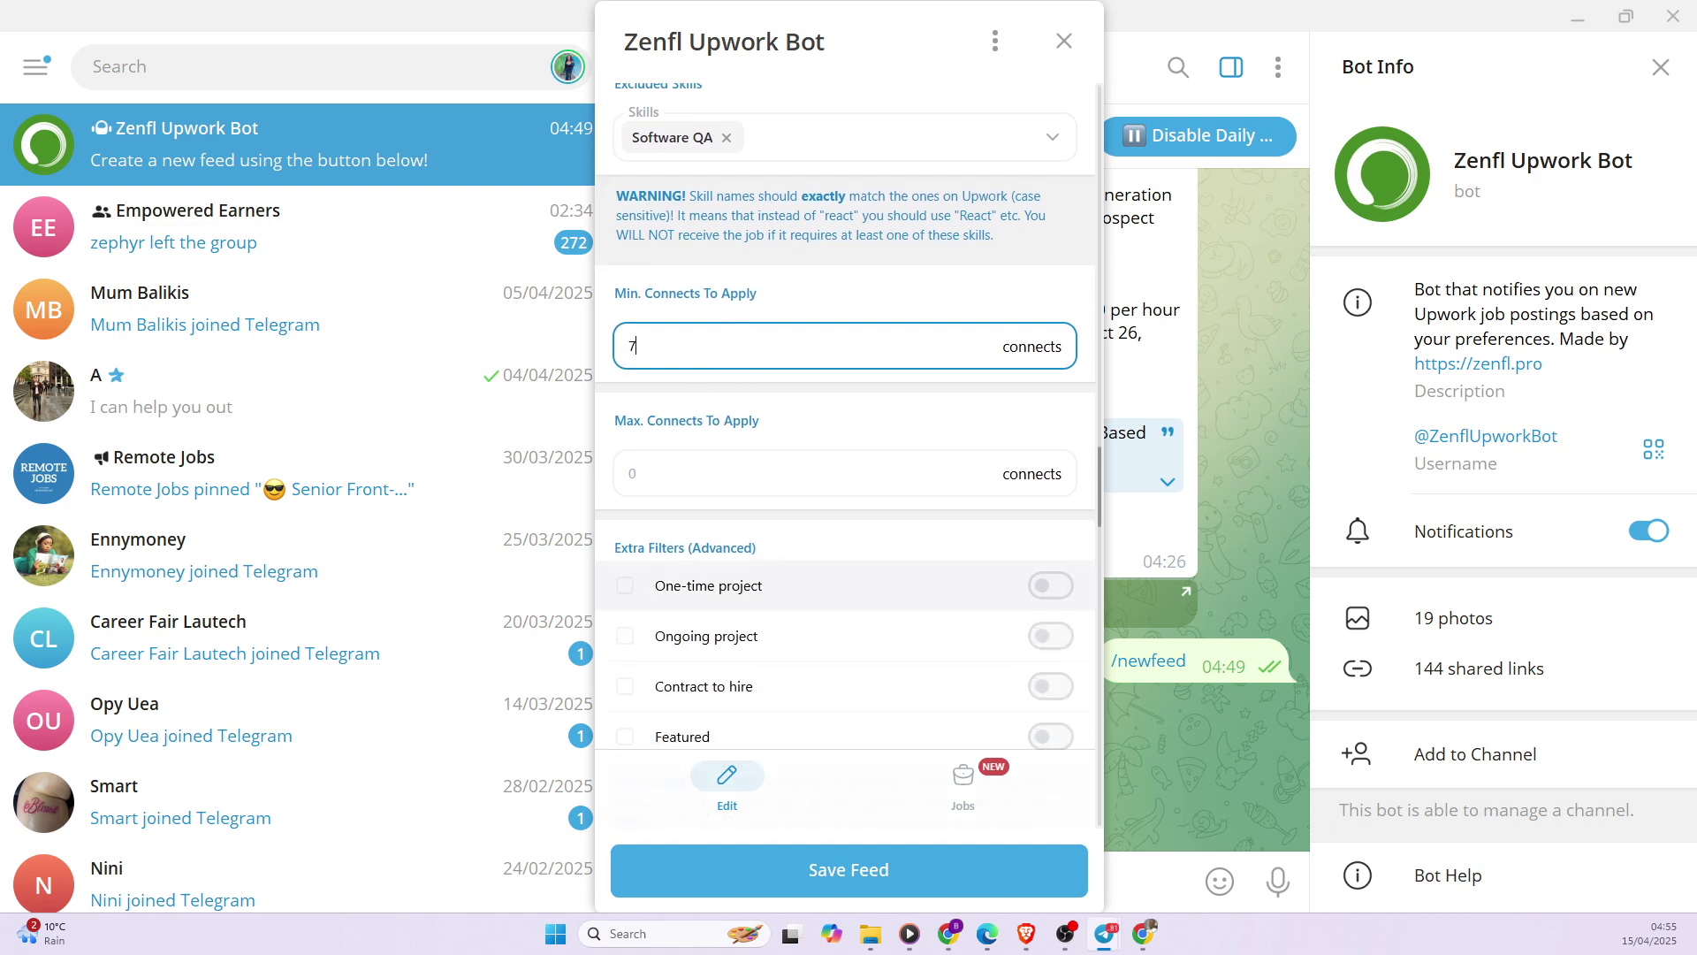
key(Tab)
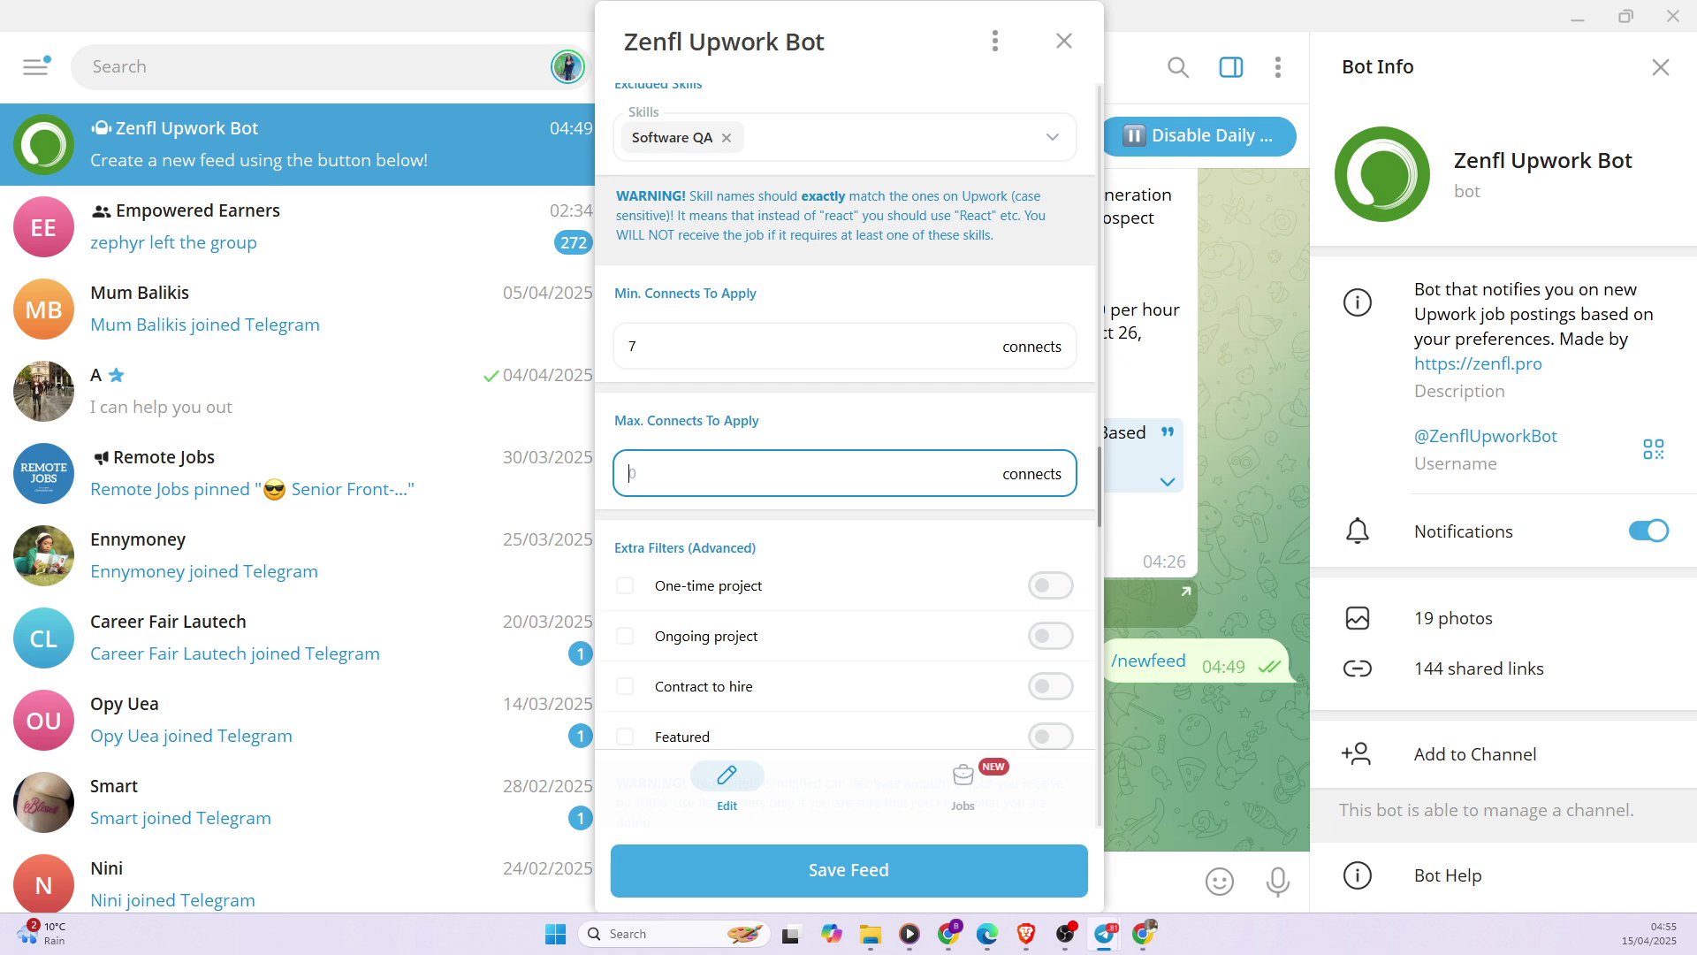
text(10)
key(ctrl+a)
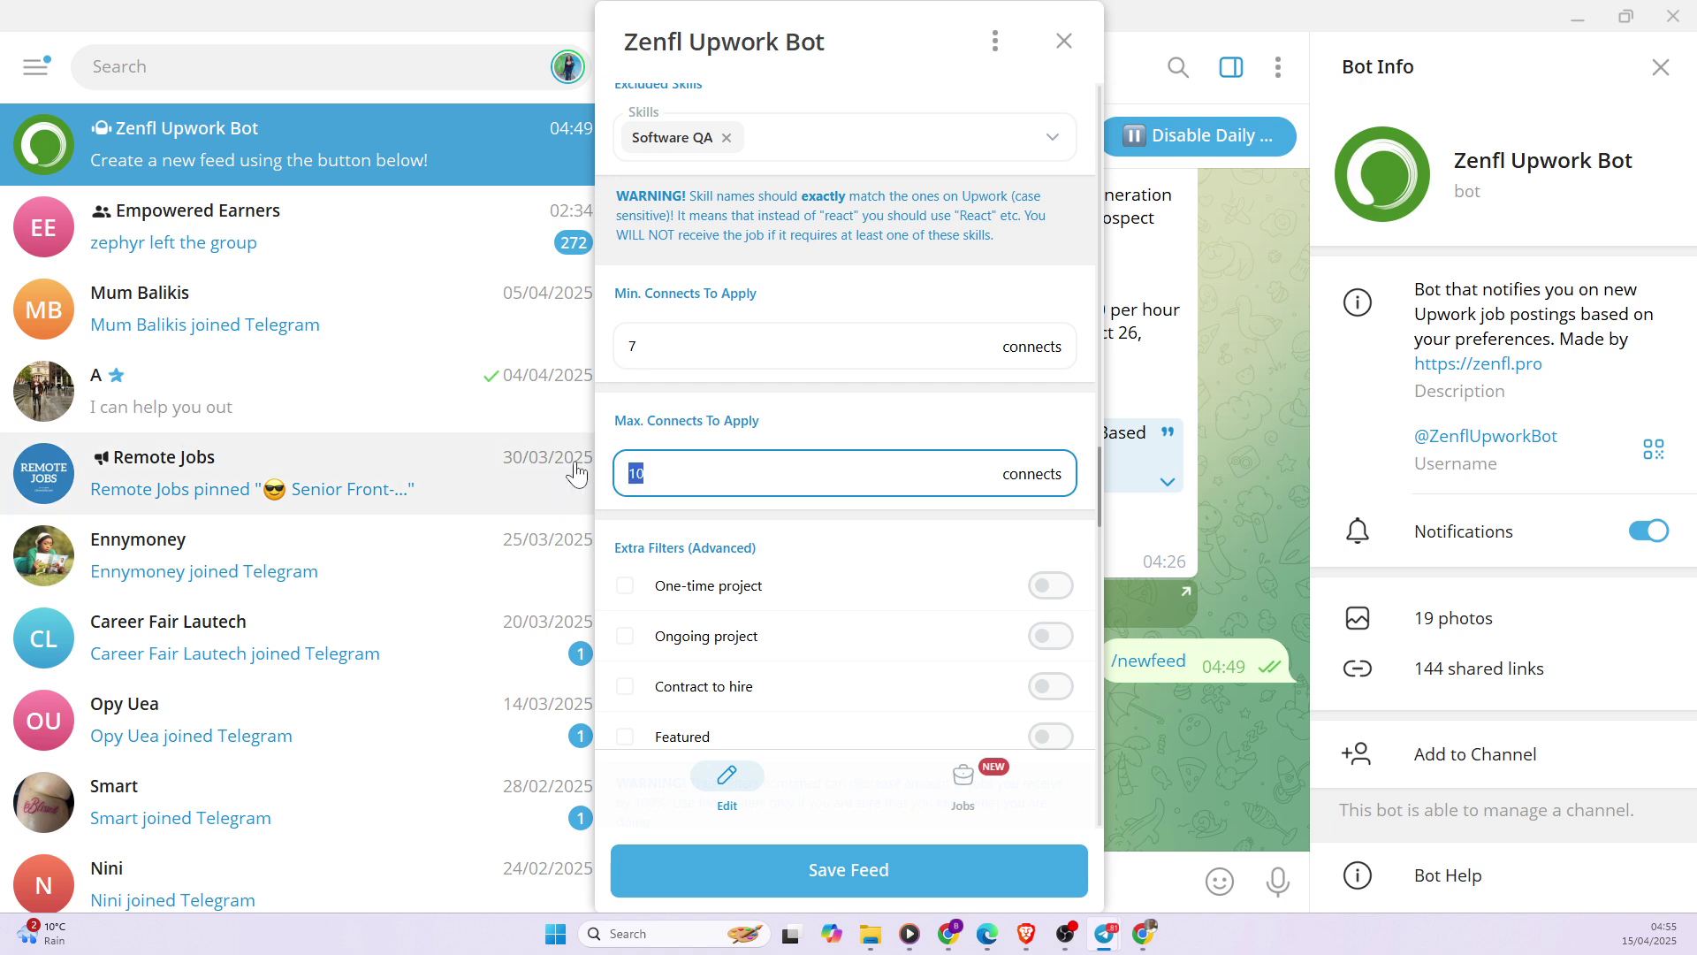
key(BackSpace)
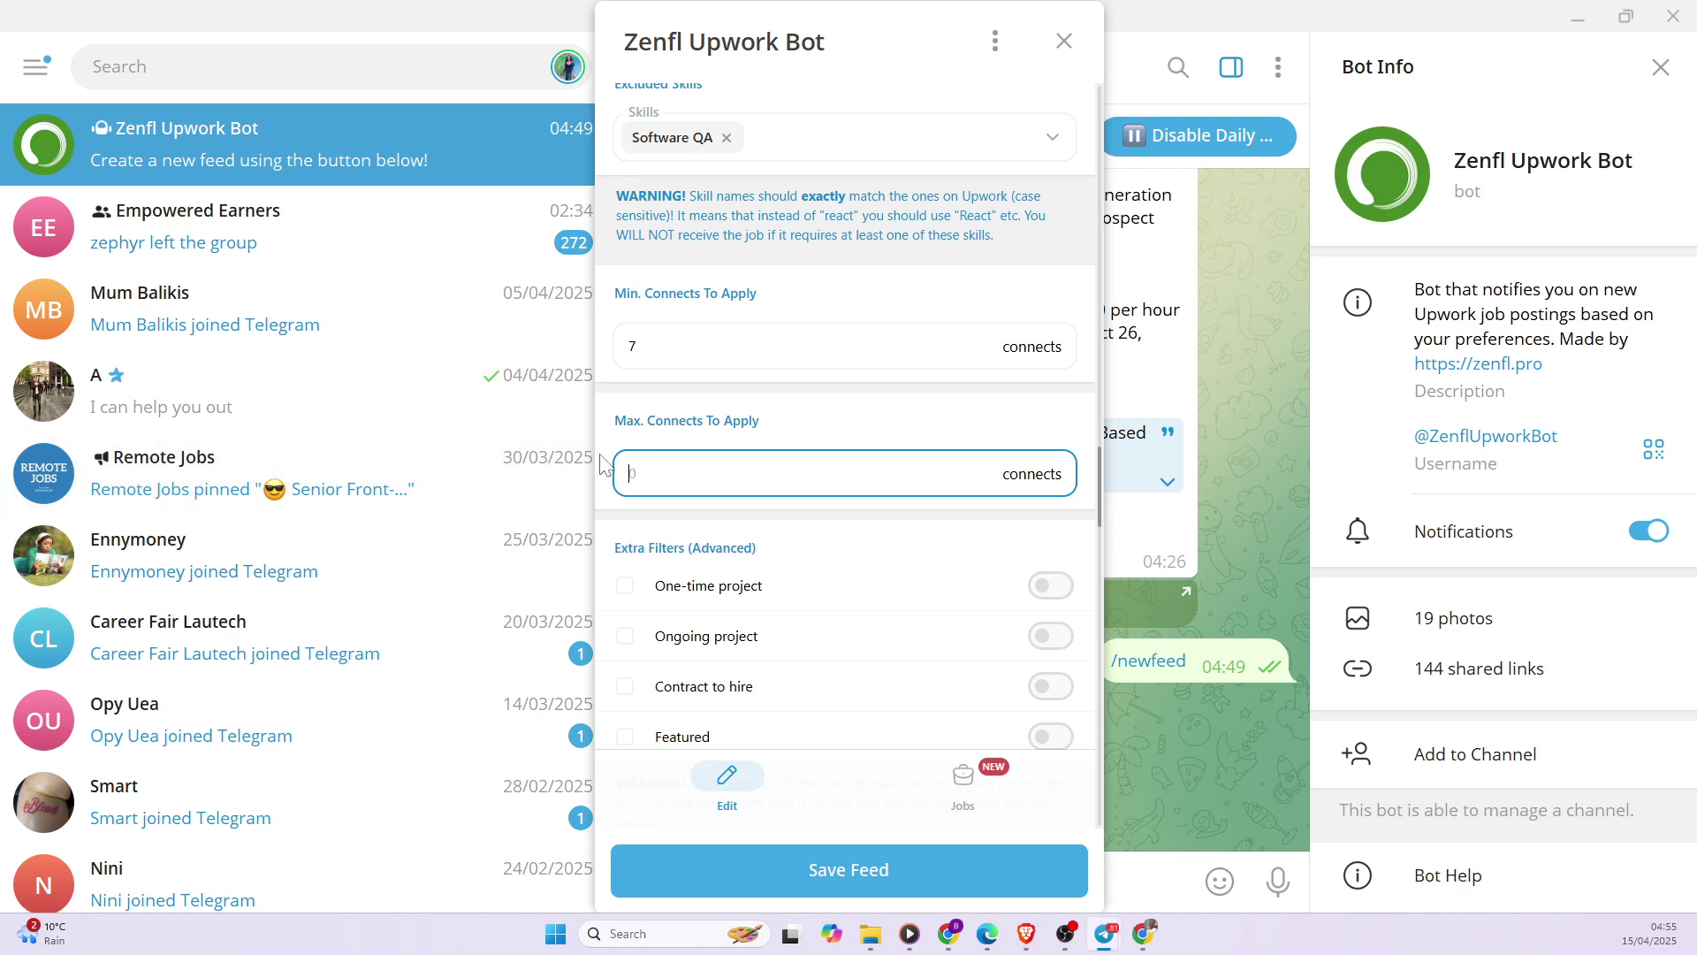
click(625, 358)
key(BackSpace)
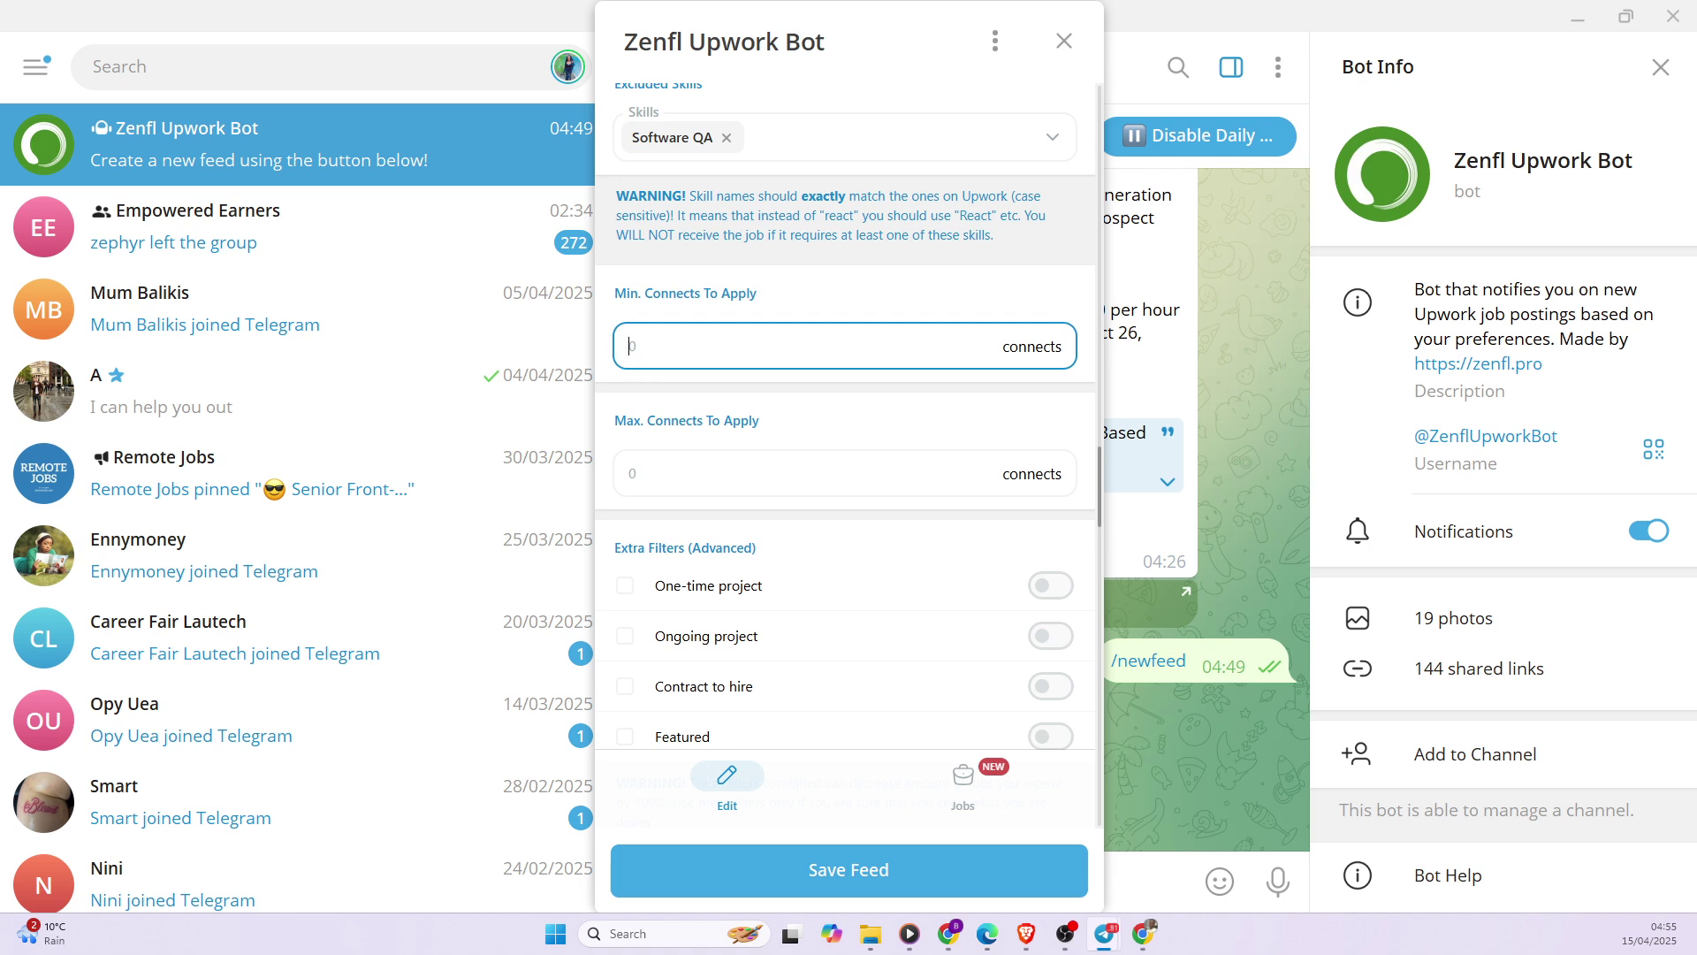
scroll(752, 551, down, 2)
- Drag the Min. client rating slider under Client Preferences to 4.50
scroll(753, 550, down, 10)
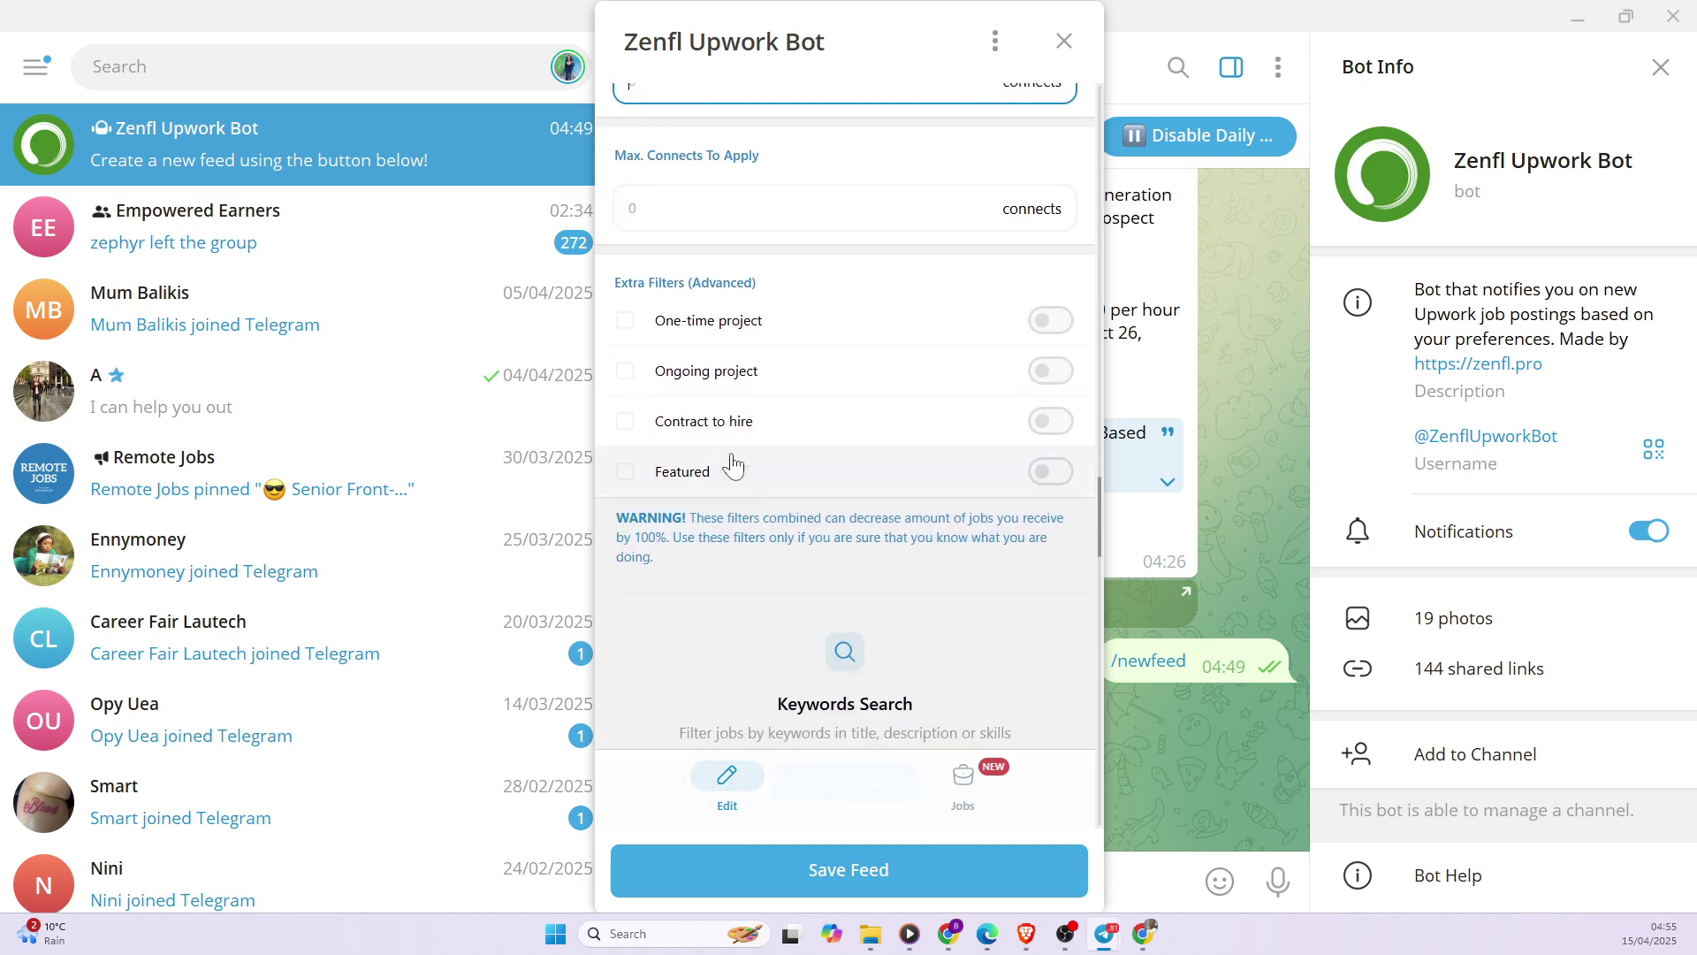
scroll(731, 408, down, 6)
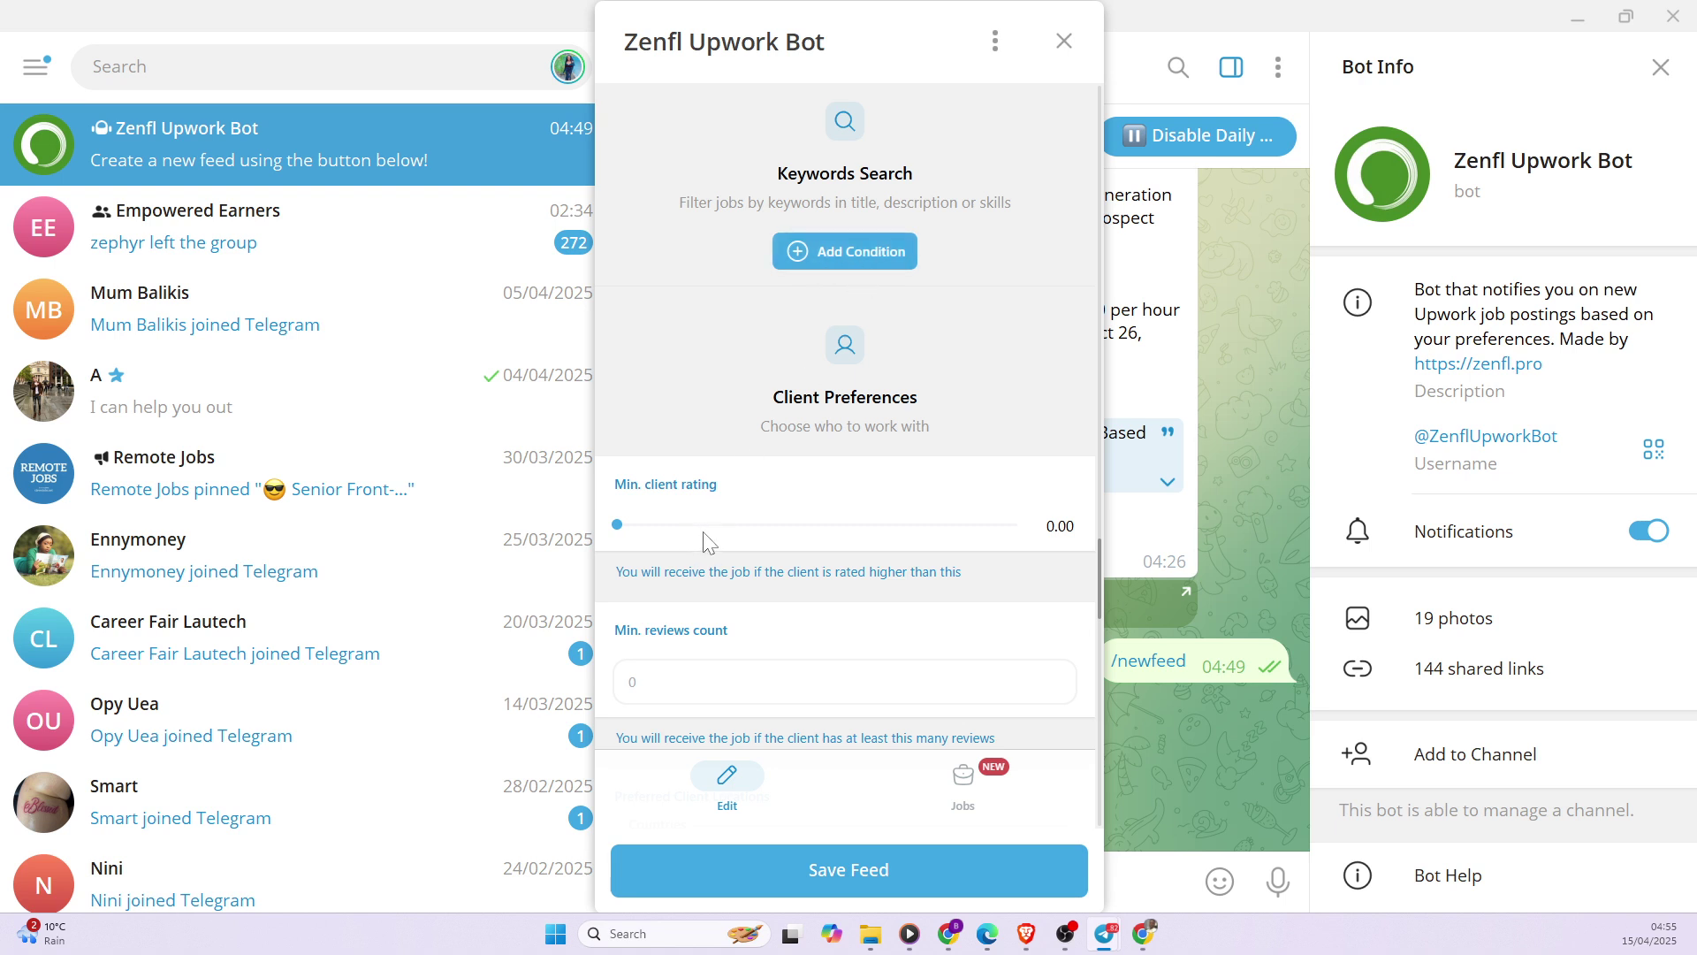
scroll(713, 544, down, 1)
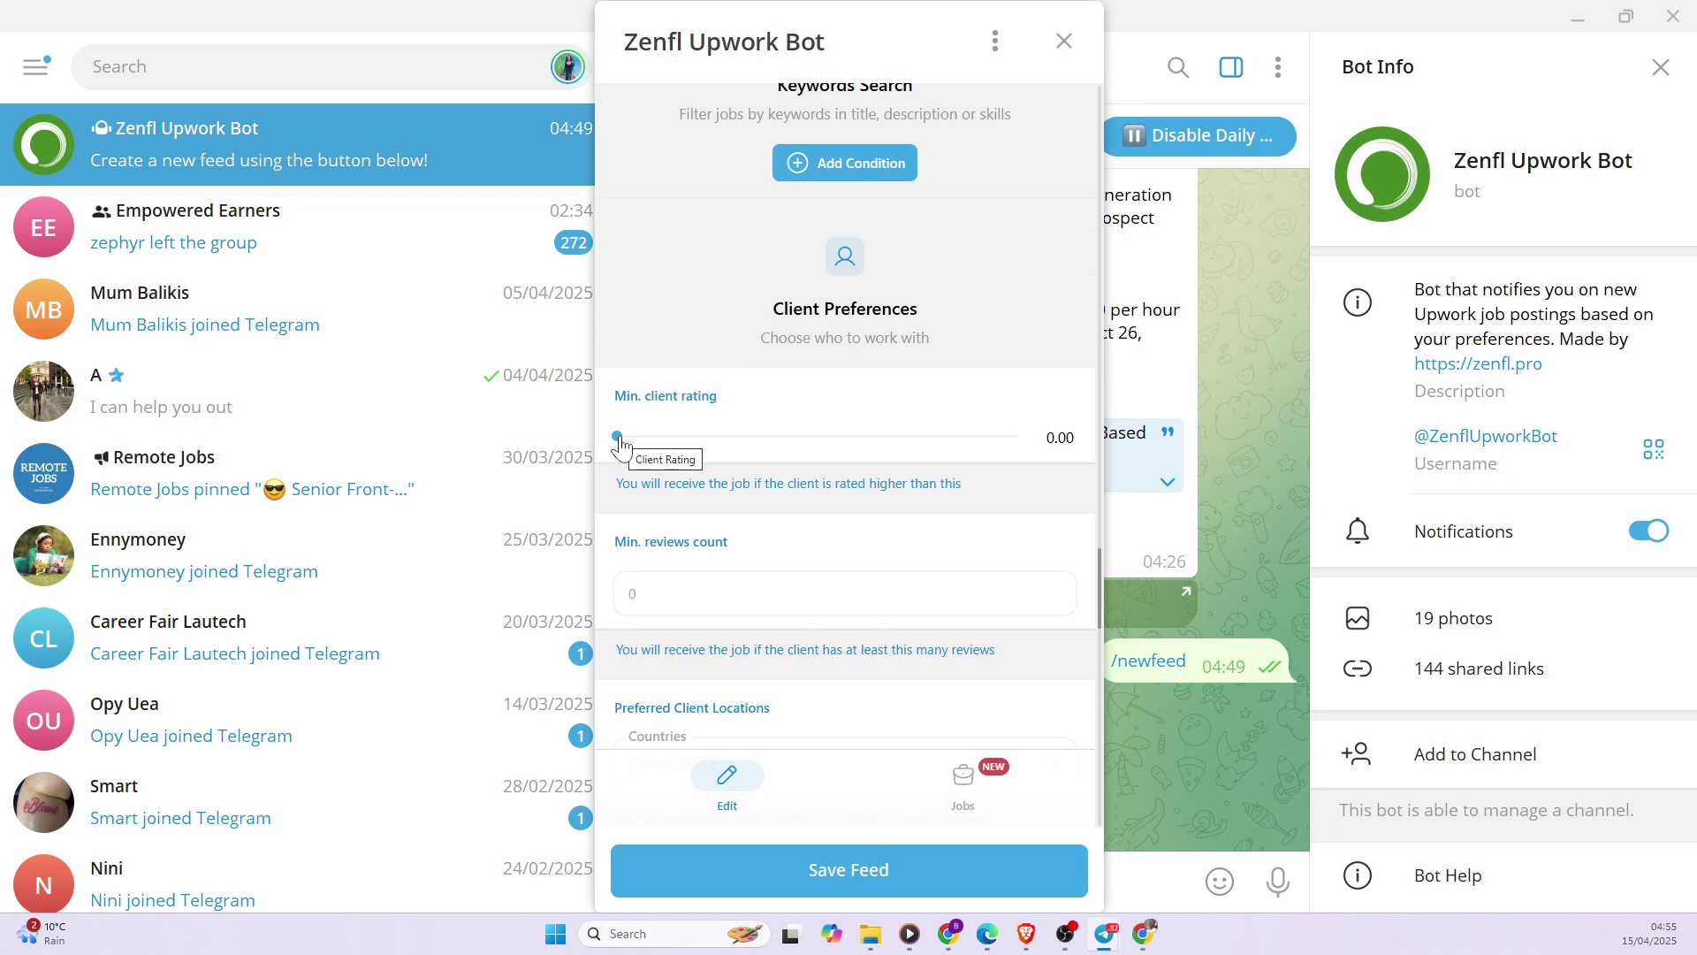
drag(620, 445, 979, 447)
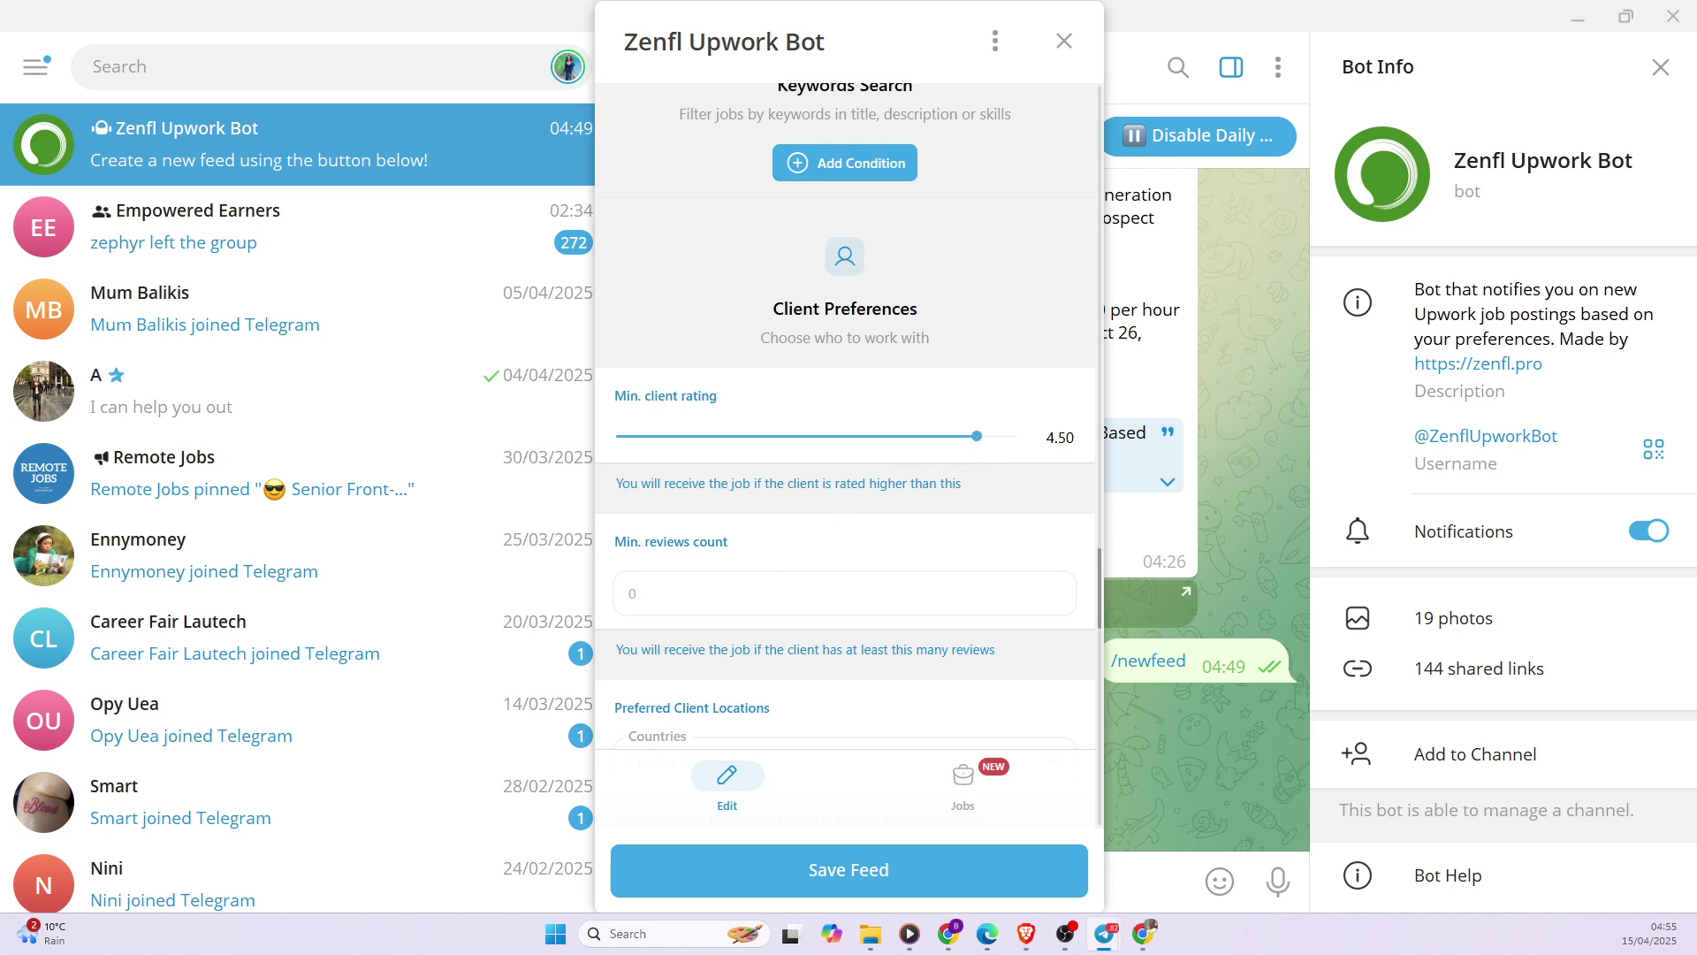
scroll(714, 539, down, 1)
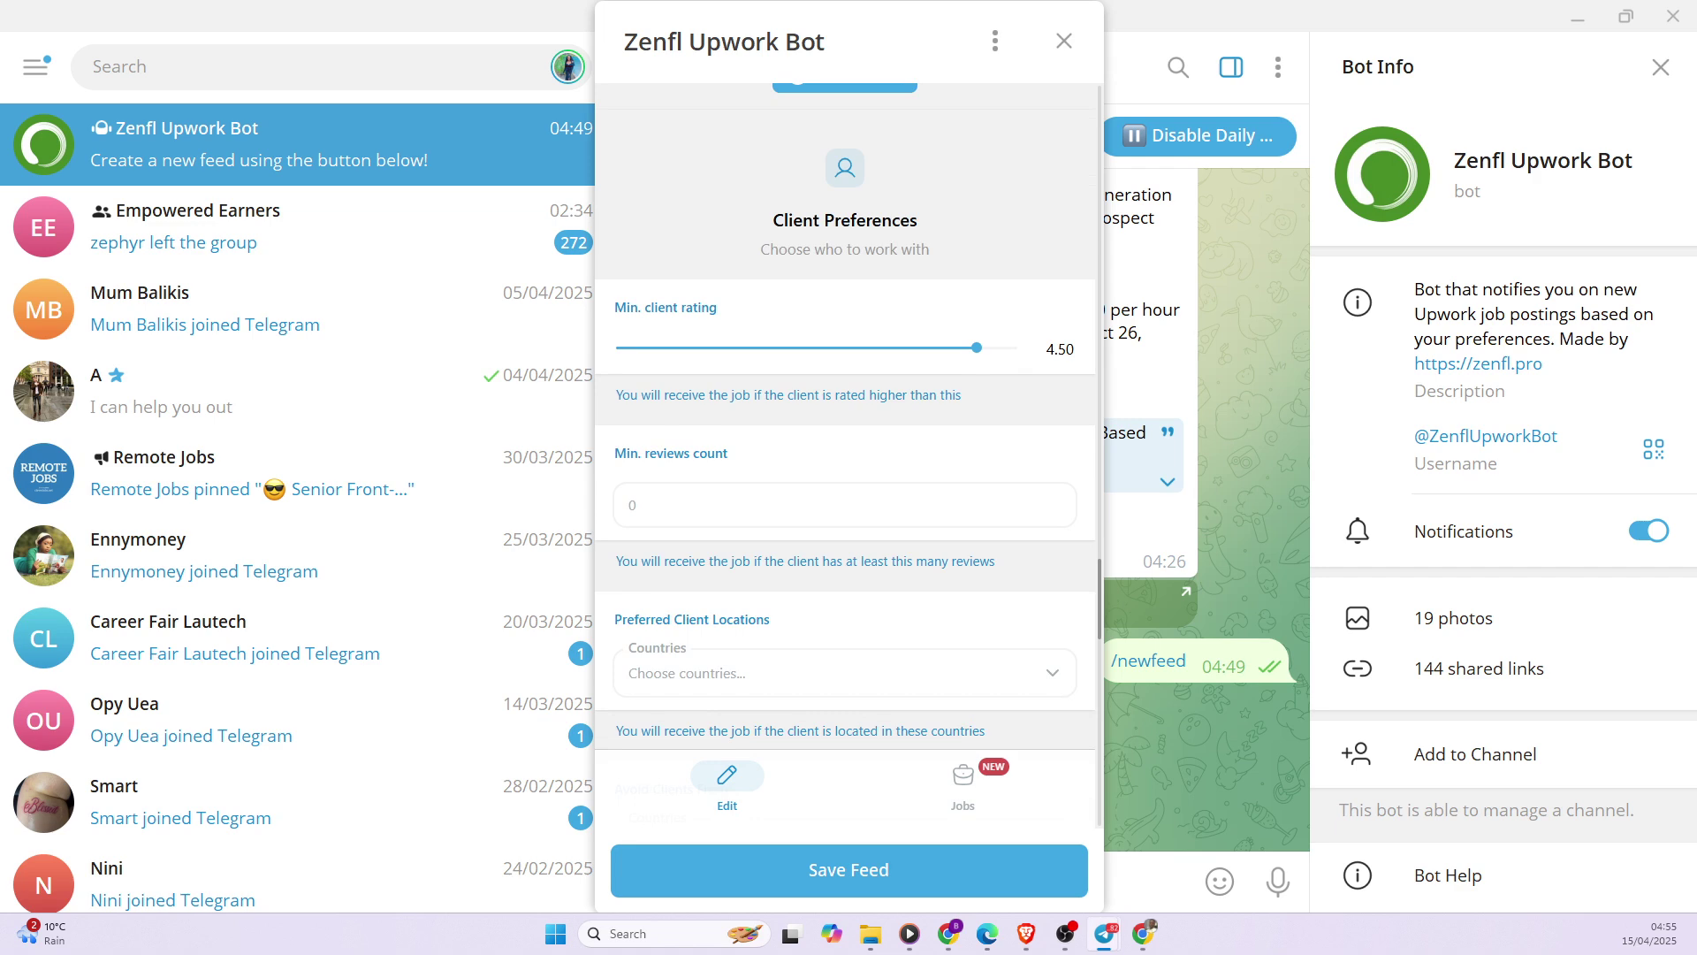
click(632, 505)
scroll(631, 505, down, 2)
text(-1)
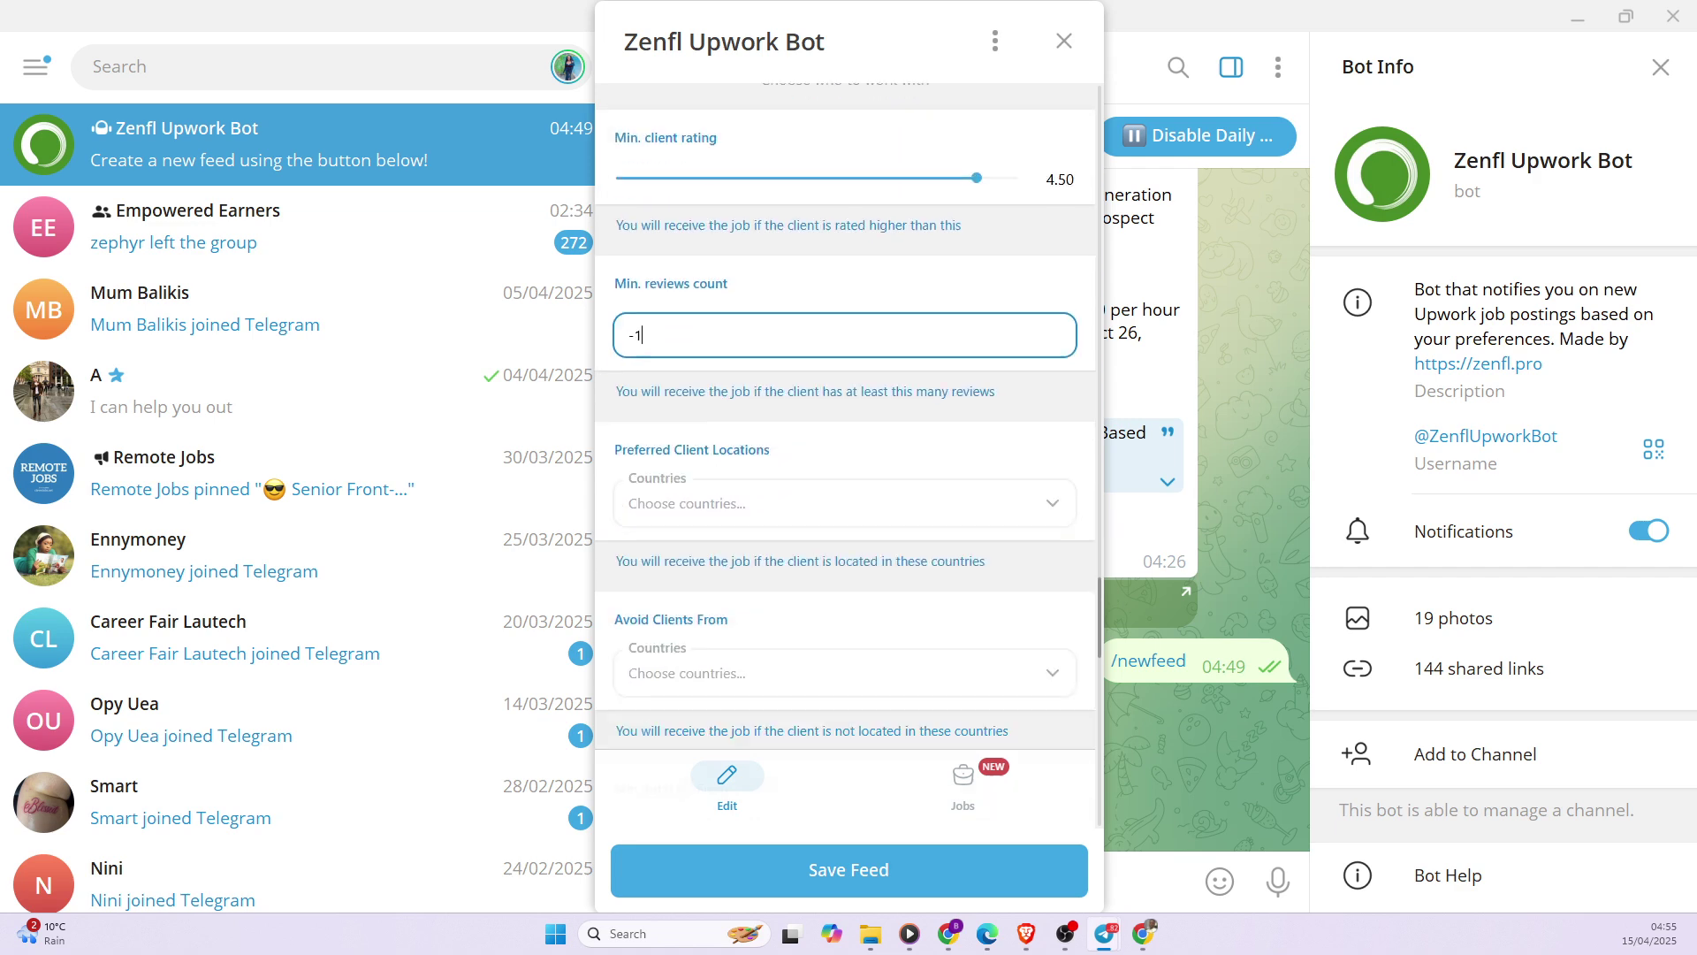
key(BackSpace)
key(BackSpace)
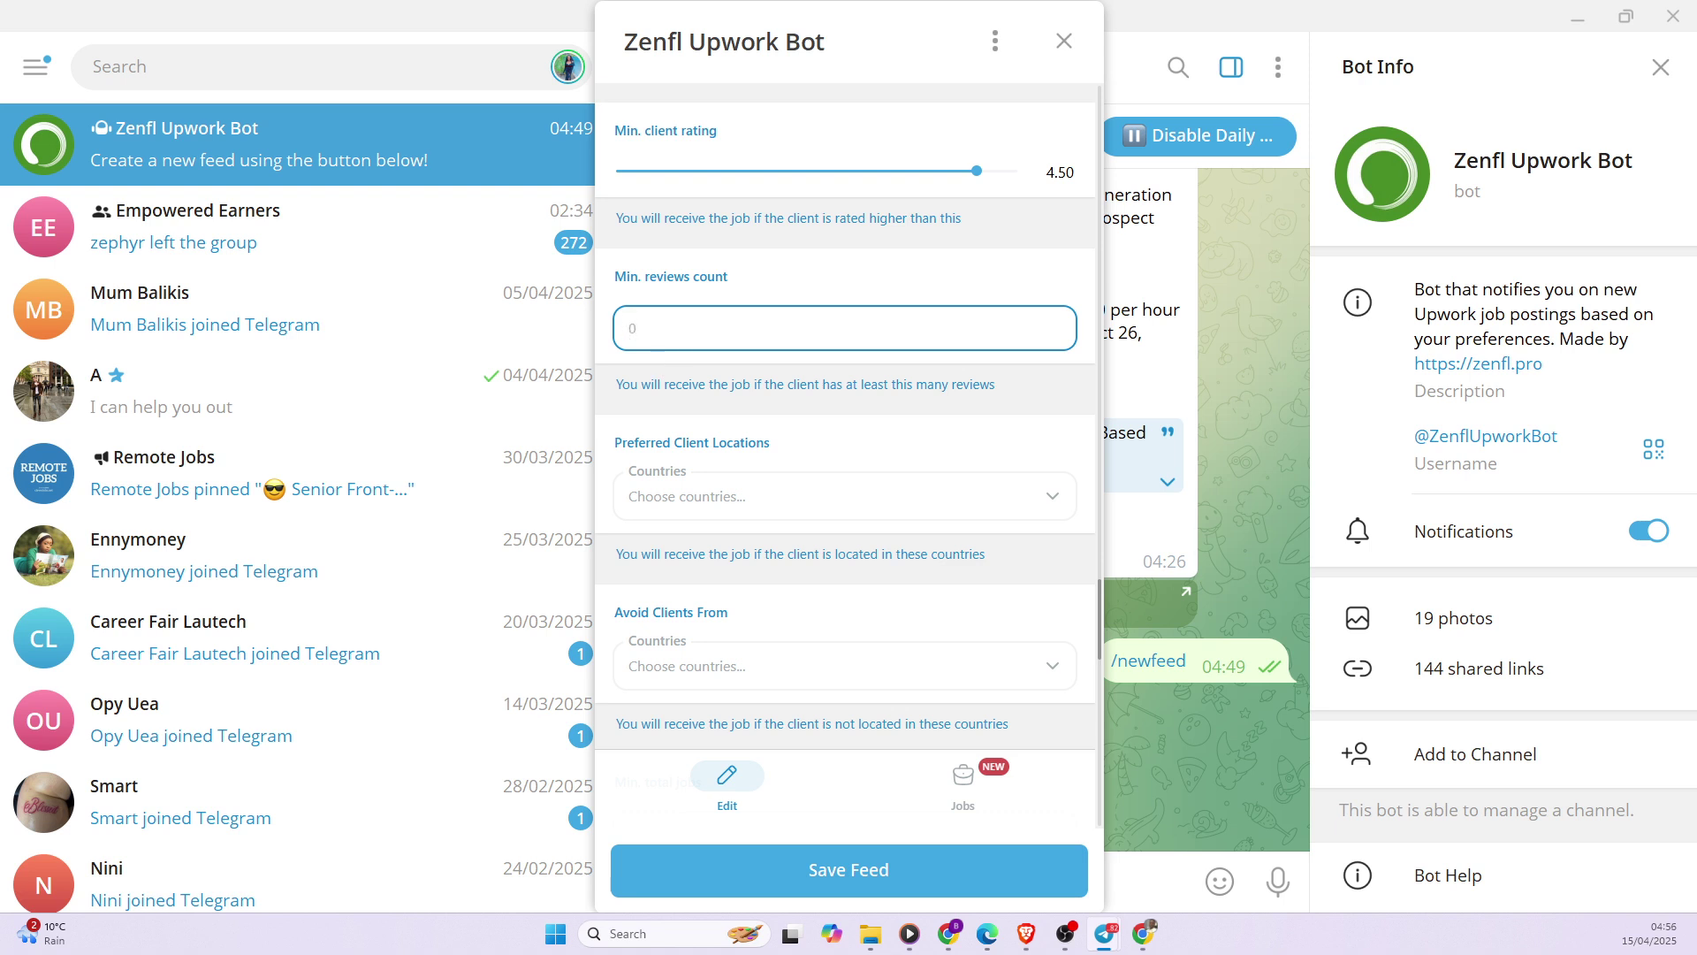
scroll(631, 505, down, 1)
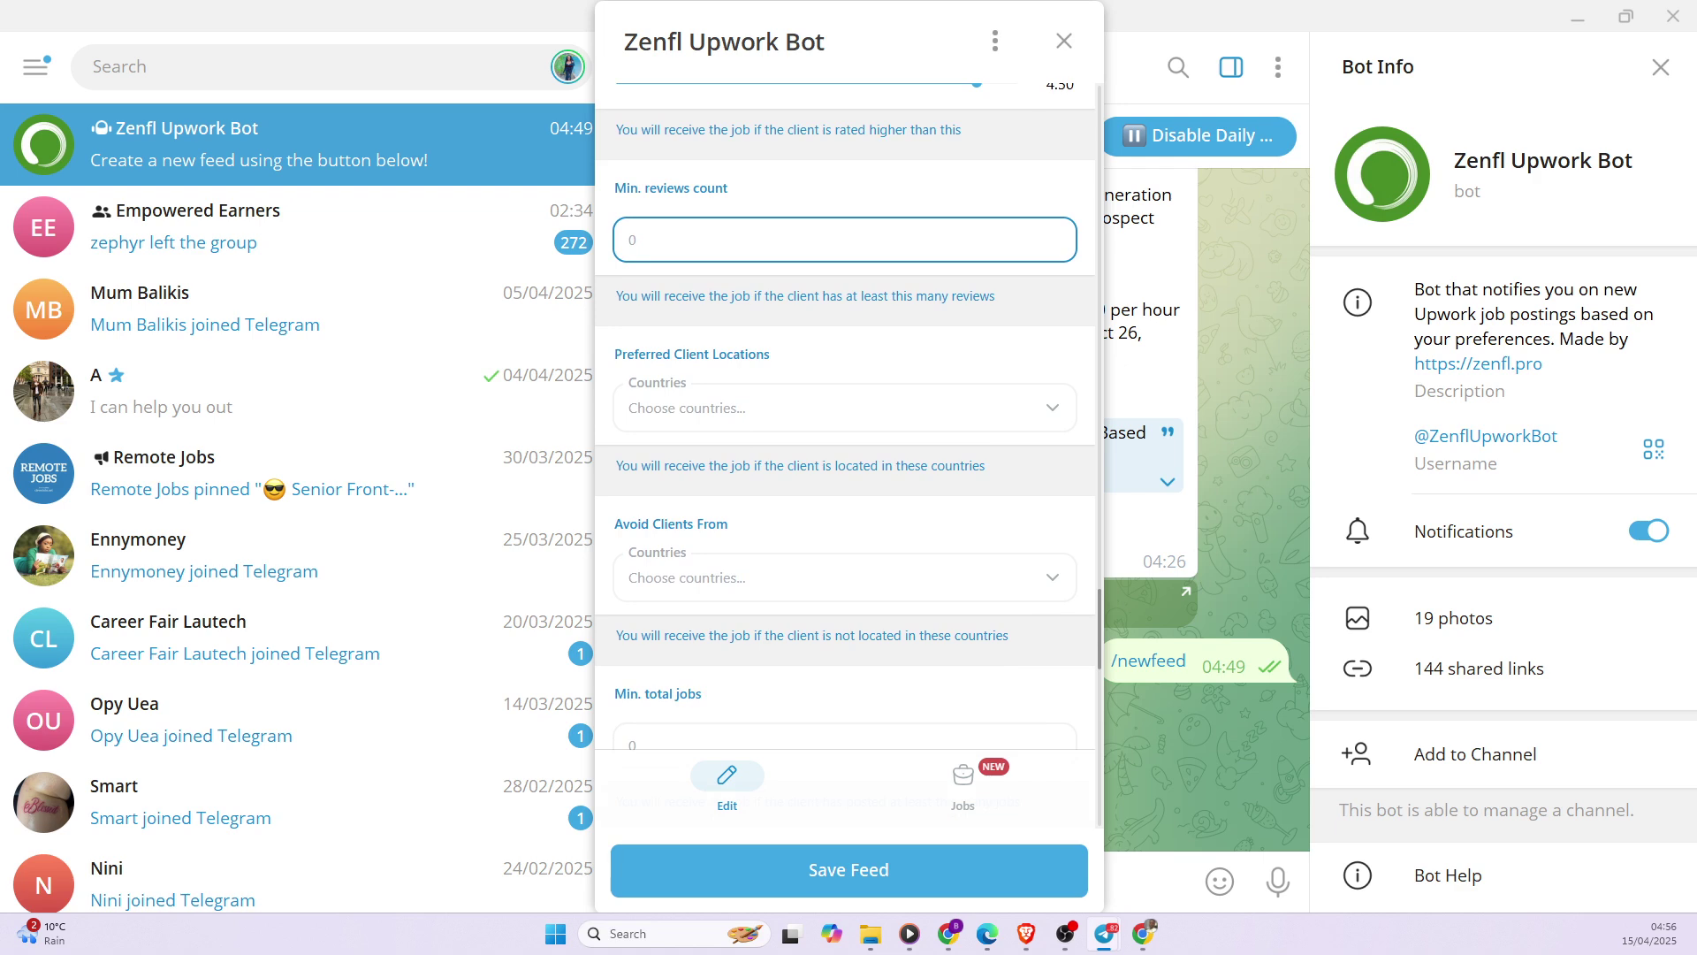
click(663, 407)
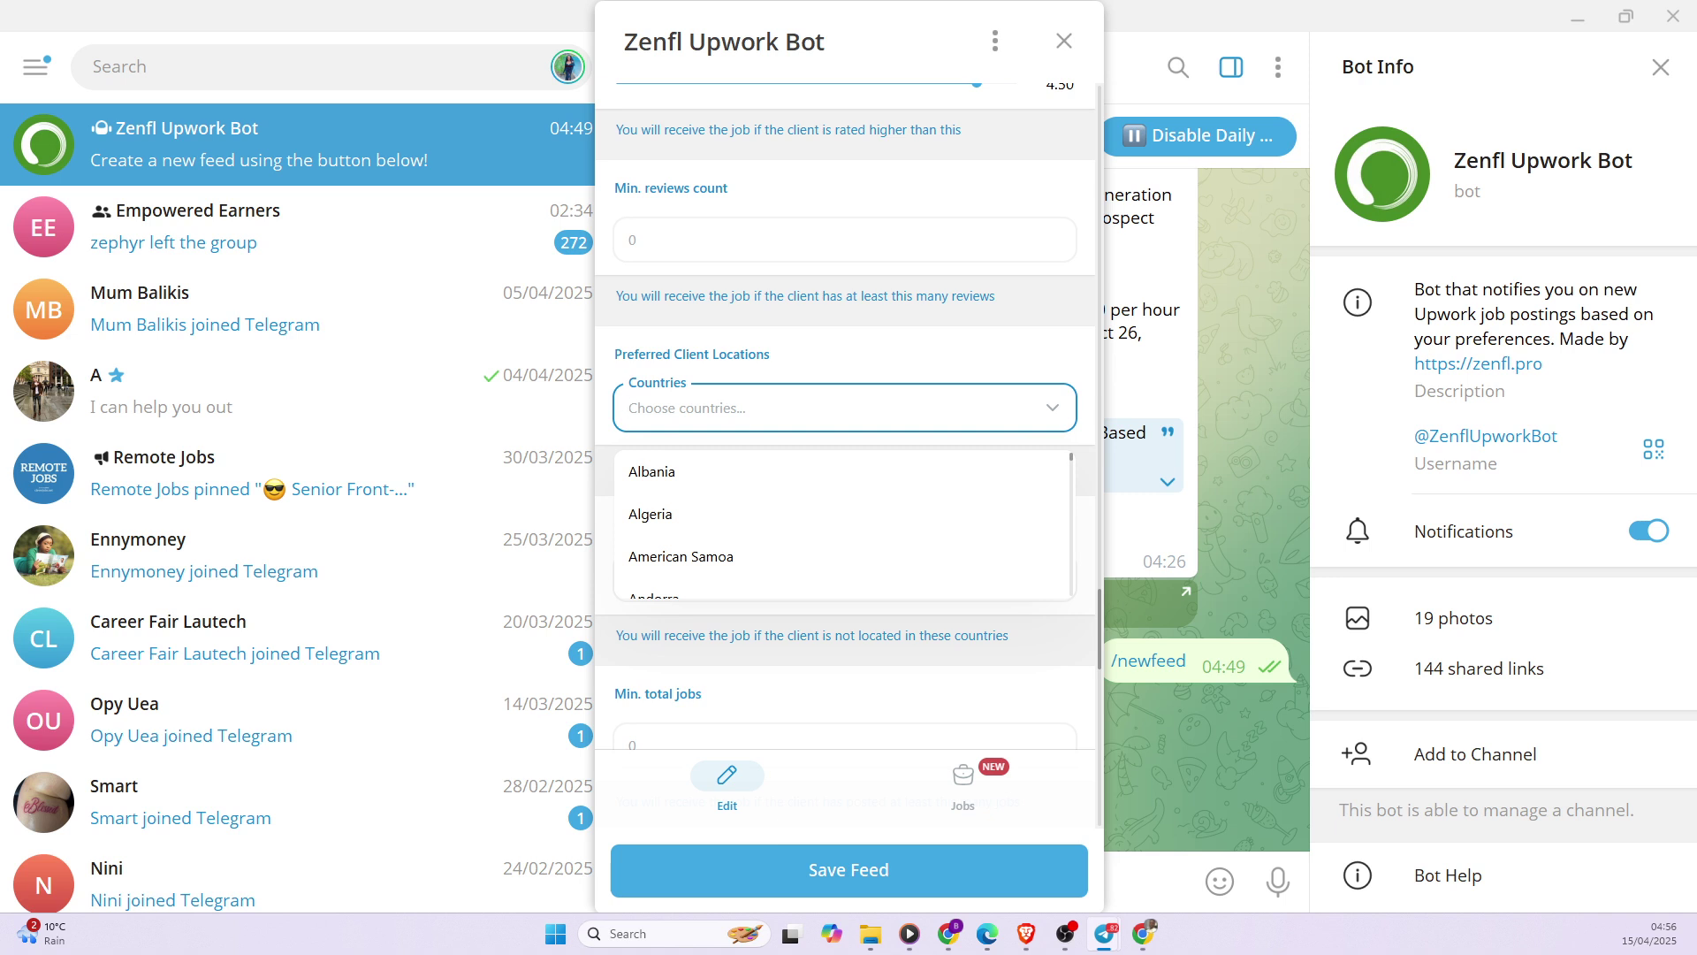
click(808, 340)
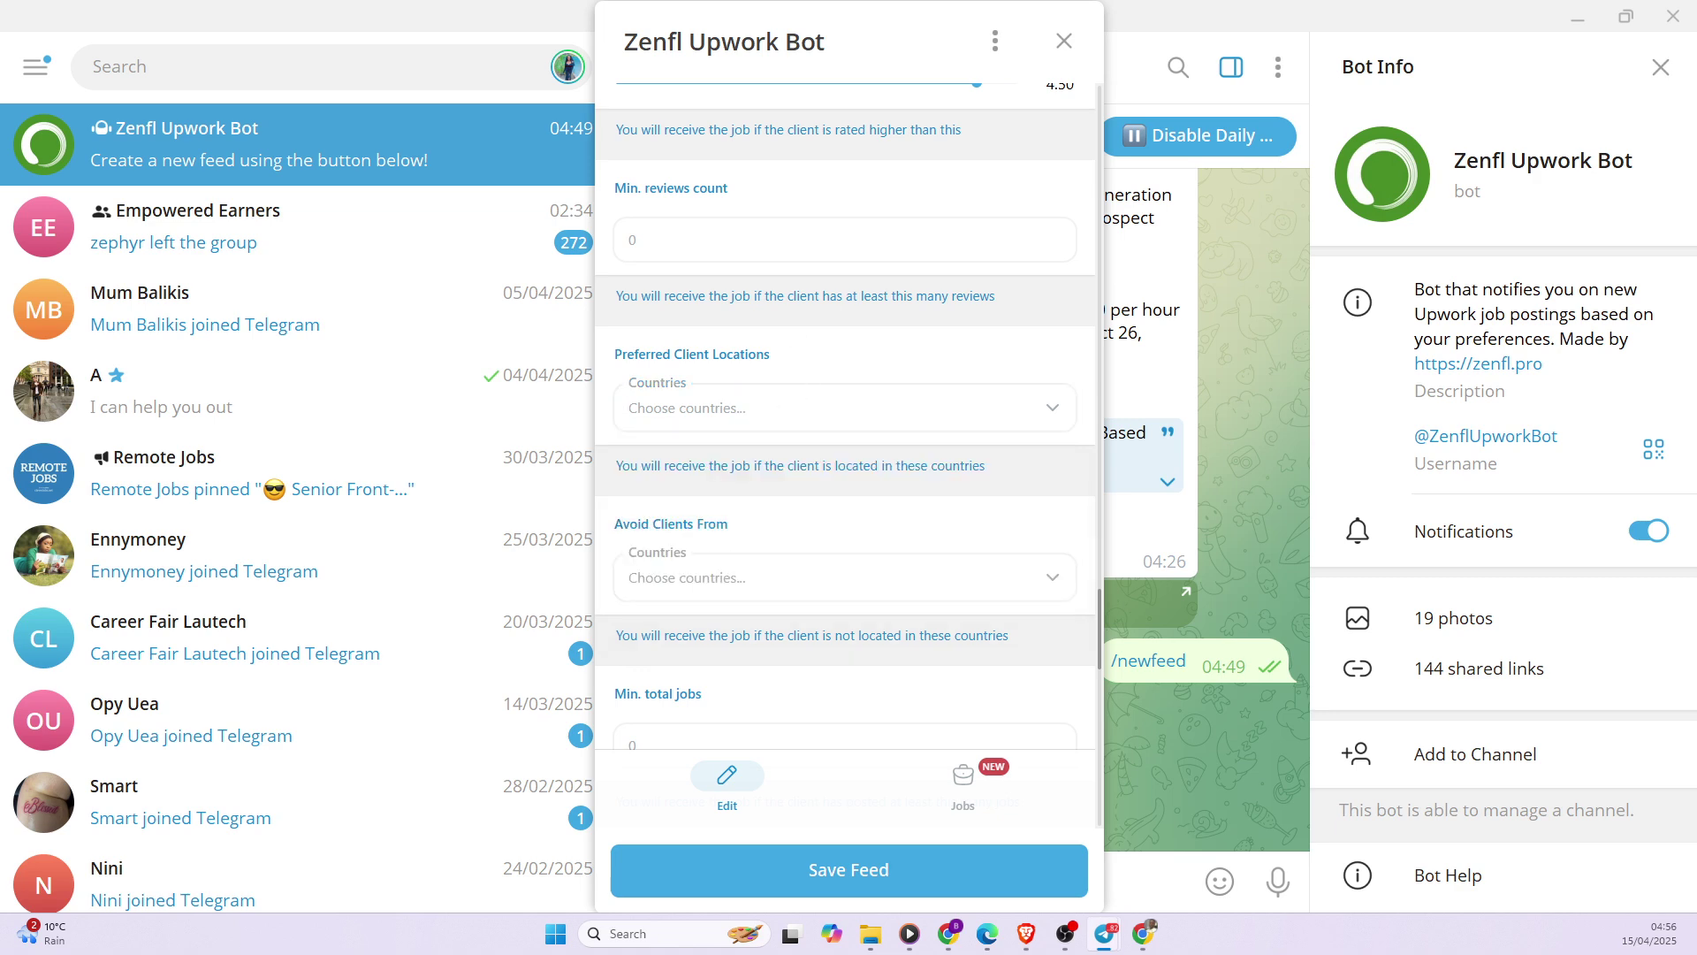
scroll(782, 433, down, 2)
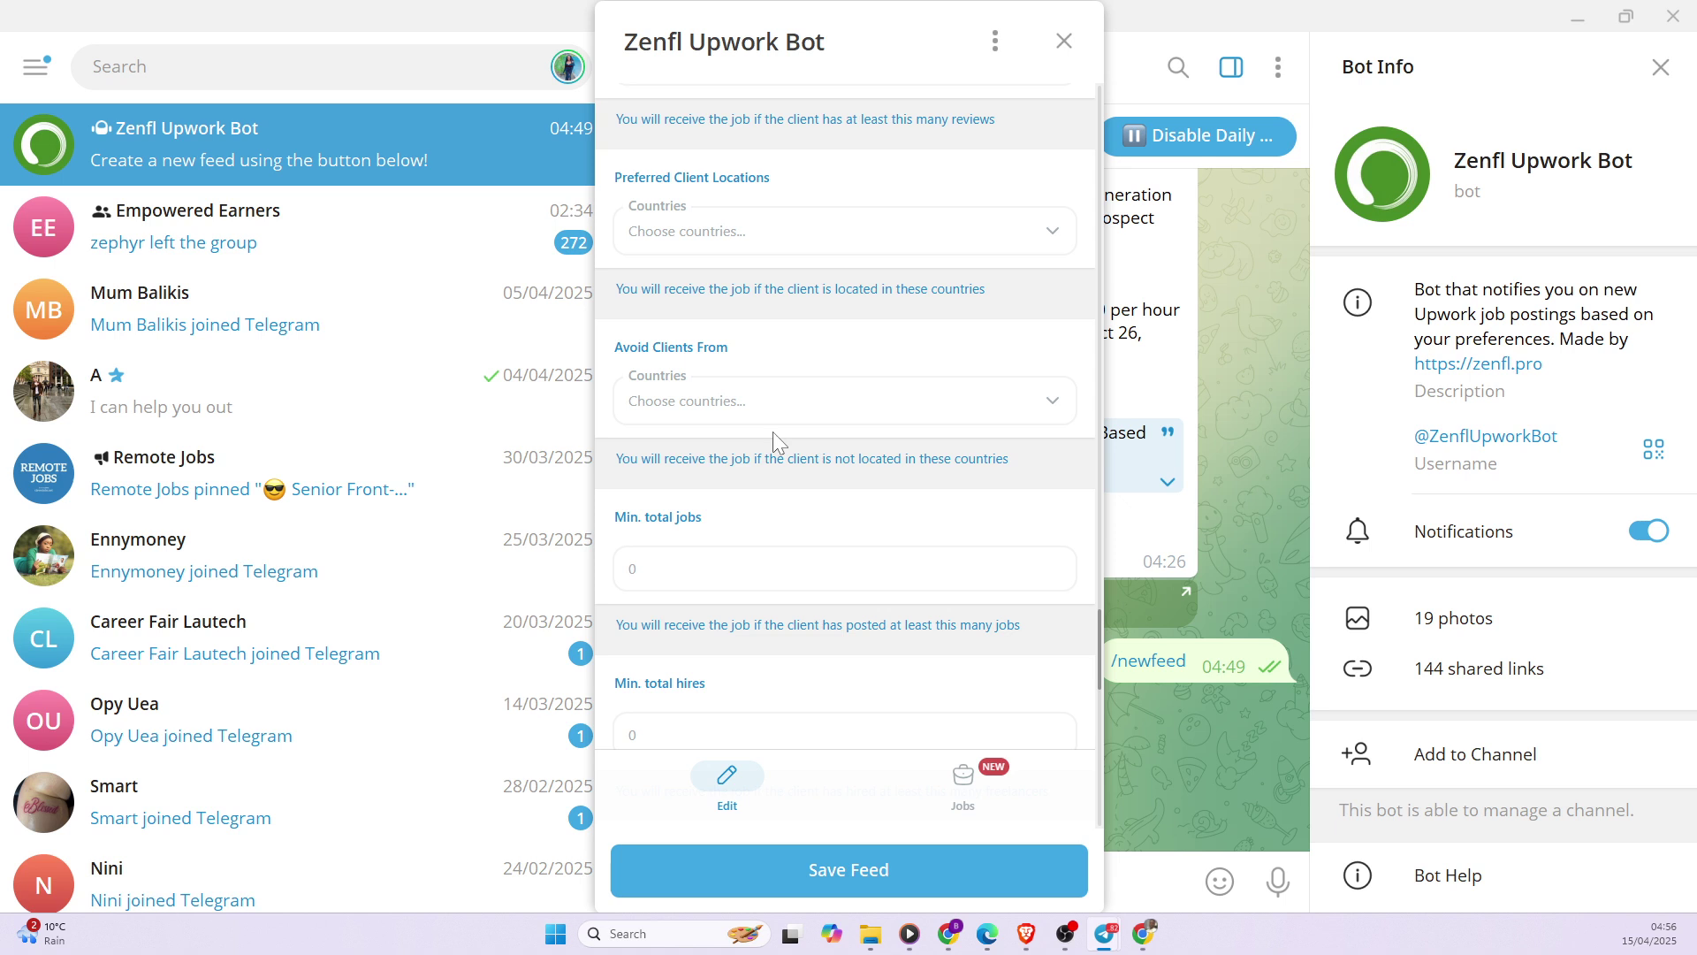
- Drag the Min. hire rate slider to 90% and scroll to the form's bottom
scroll(775, 438, down, 5)
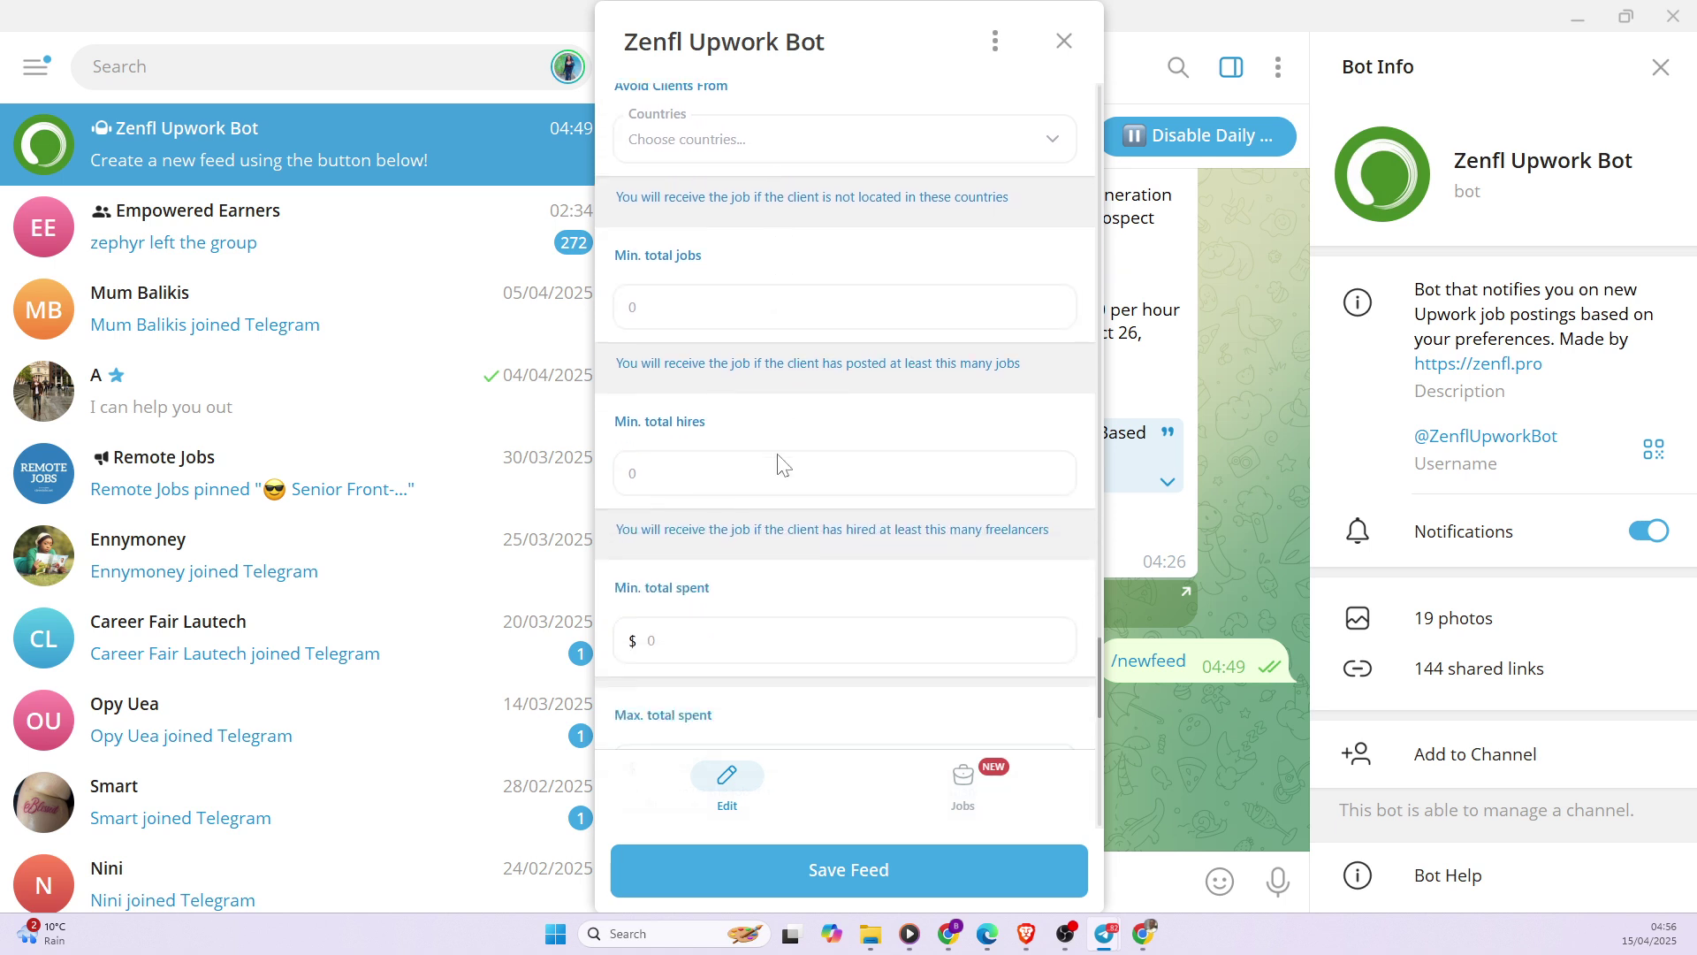
scroll(784, 466, down, 1)
scroll(778, 468, down, 1)
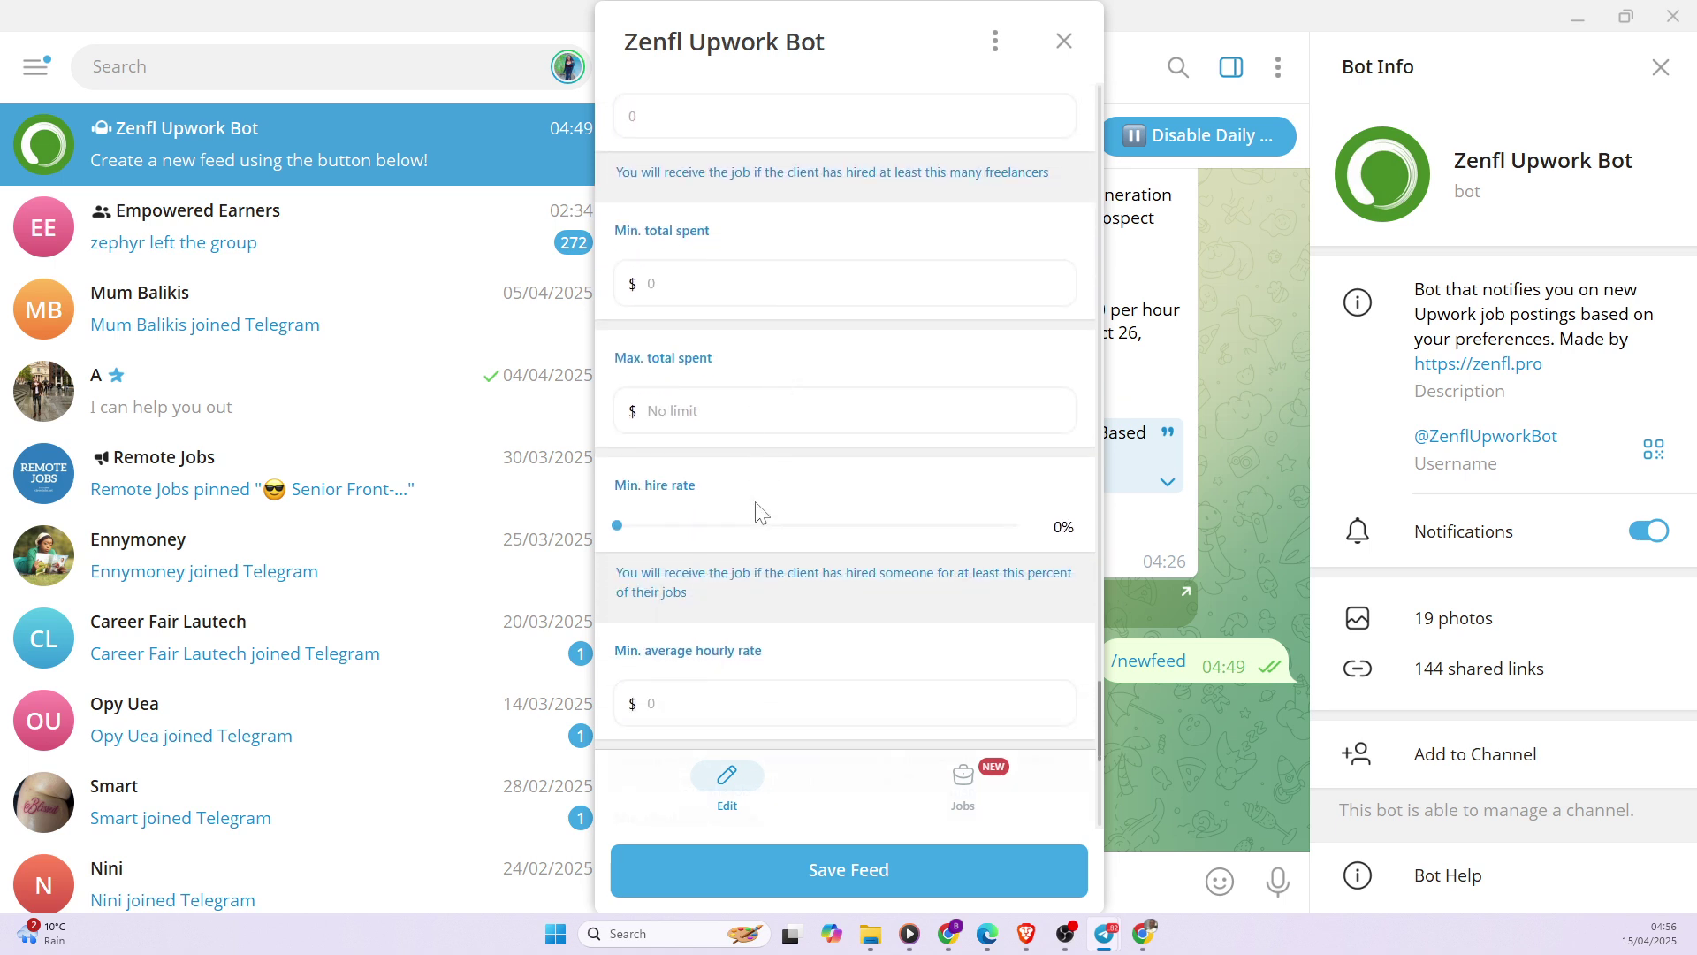
drag(619, 531, 976, 537)
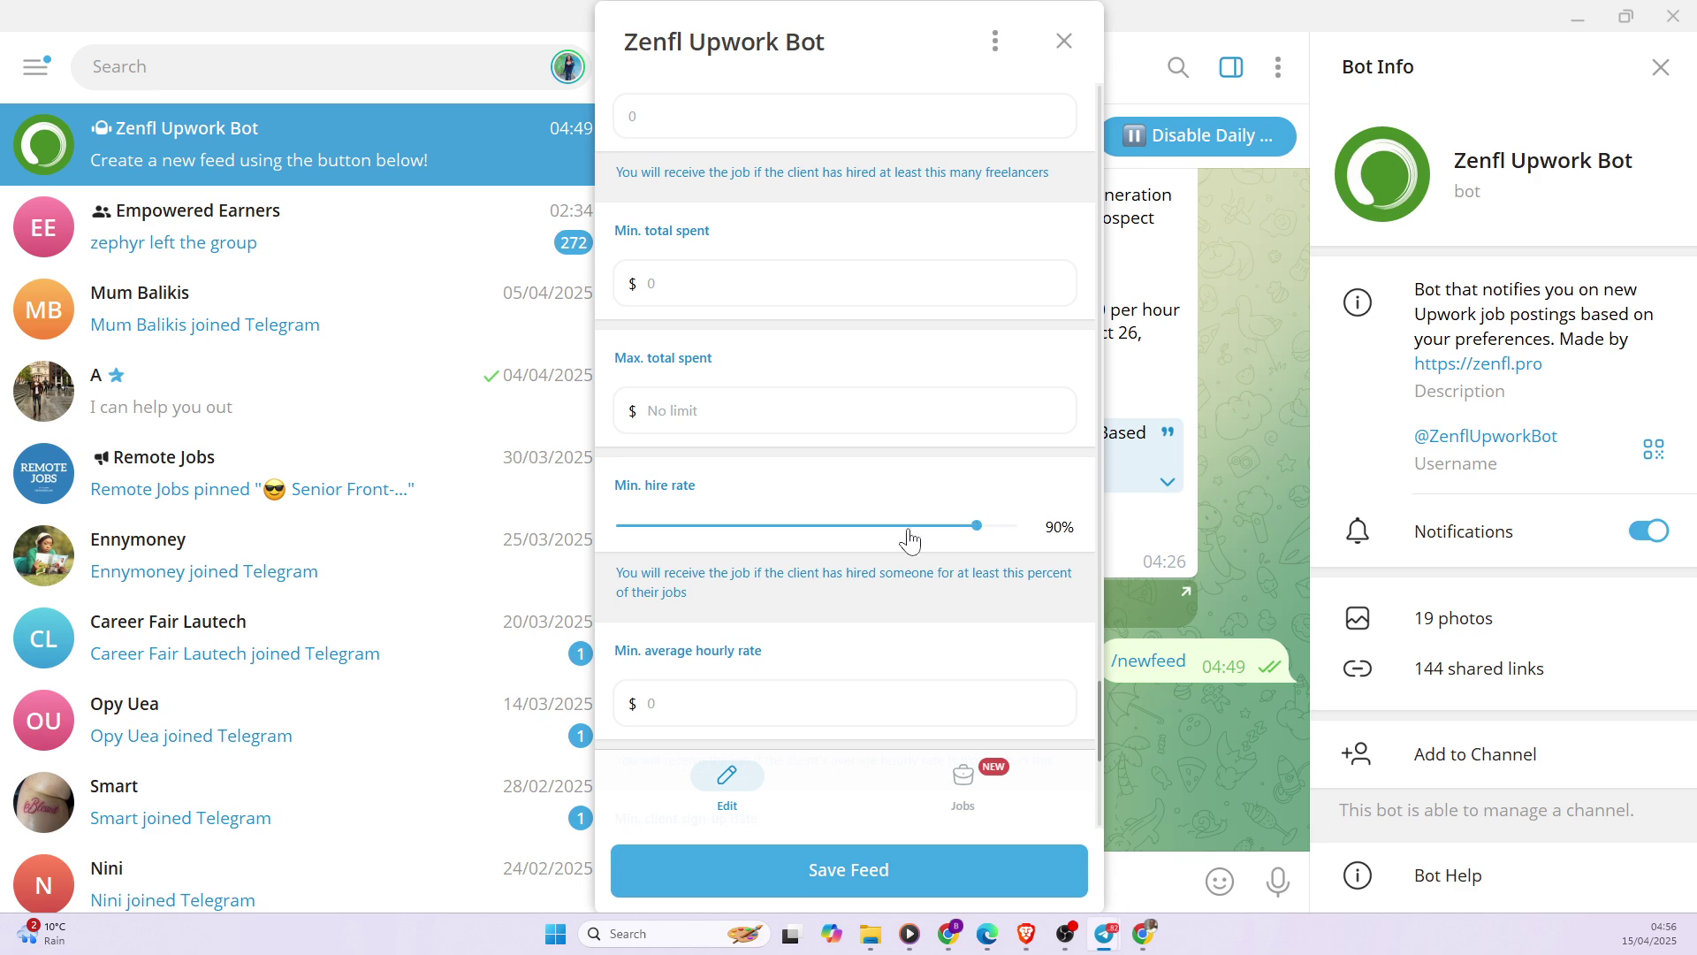
scroll(844, 537, down, 5)
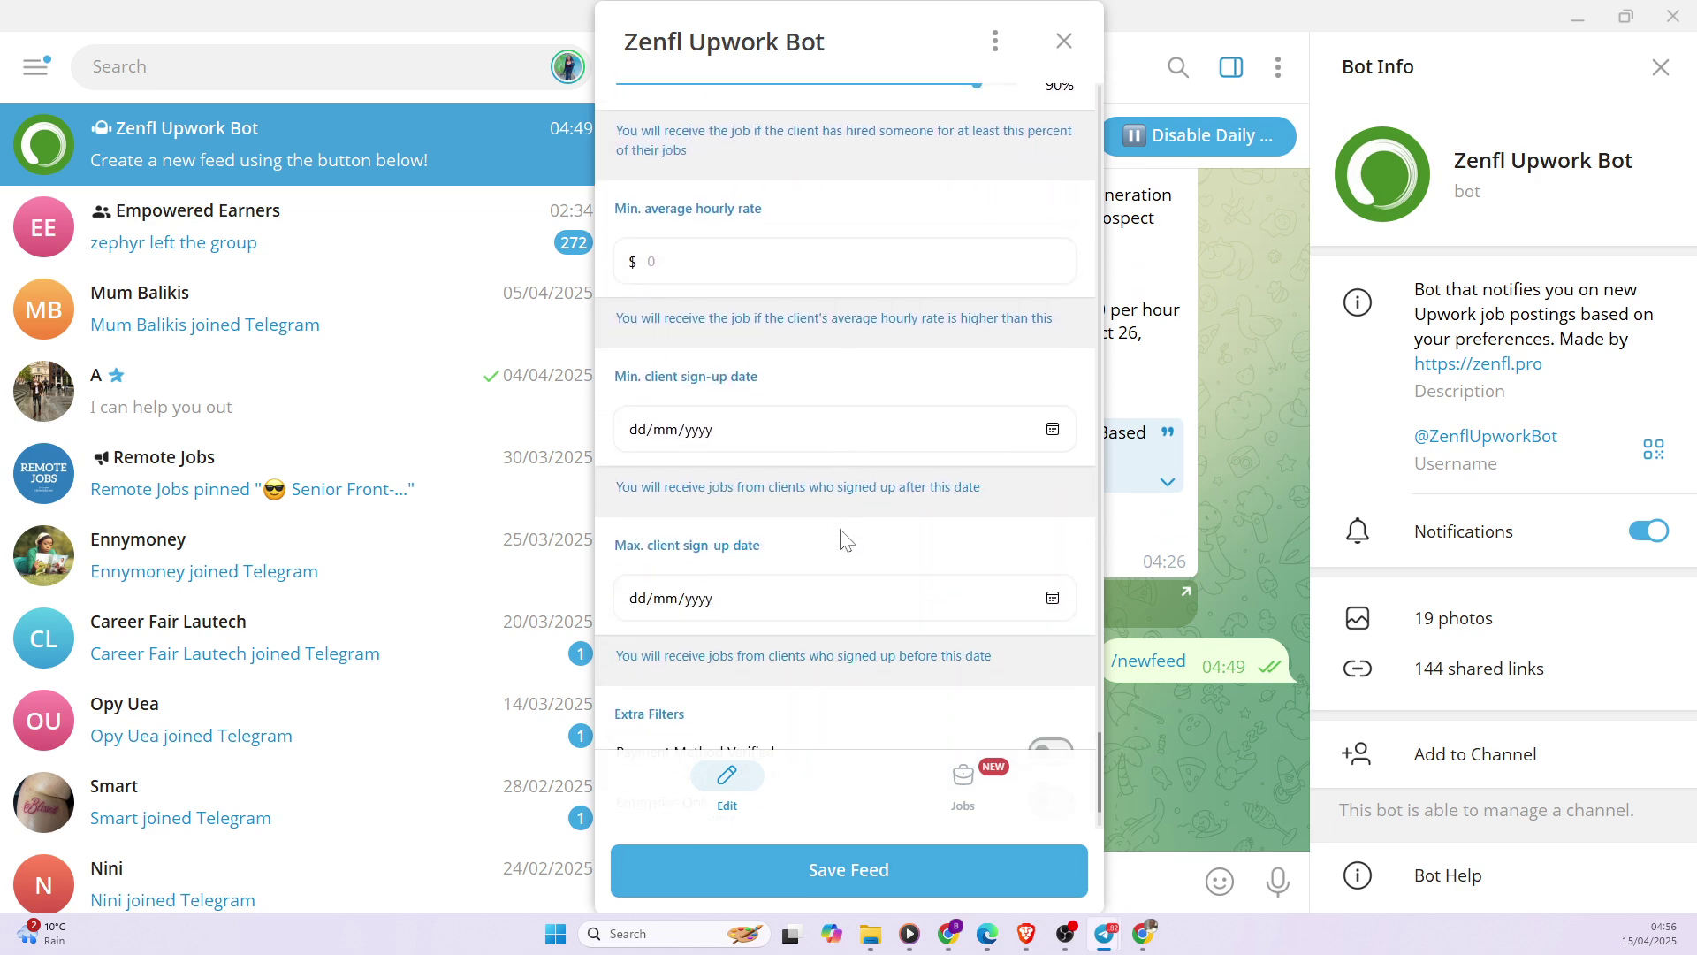
scroll(841, 531, down, 1)
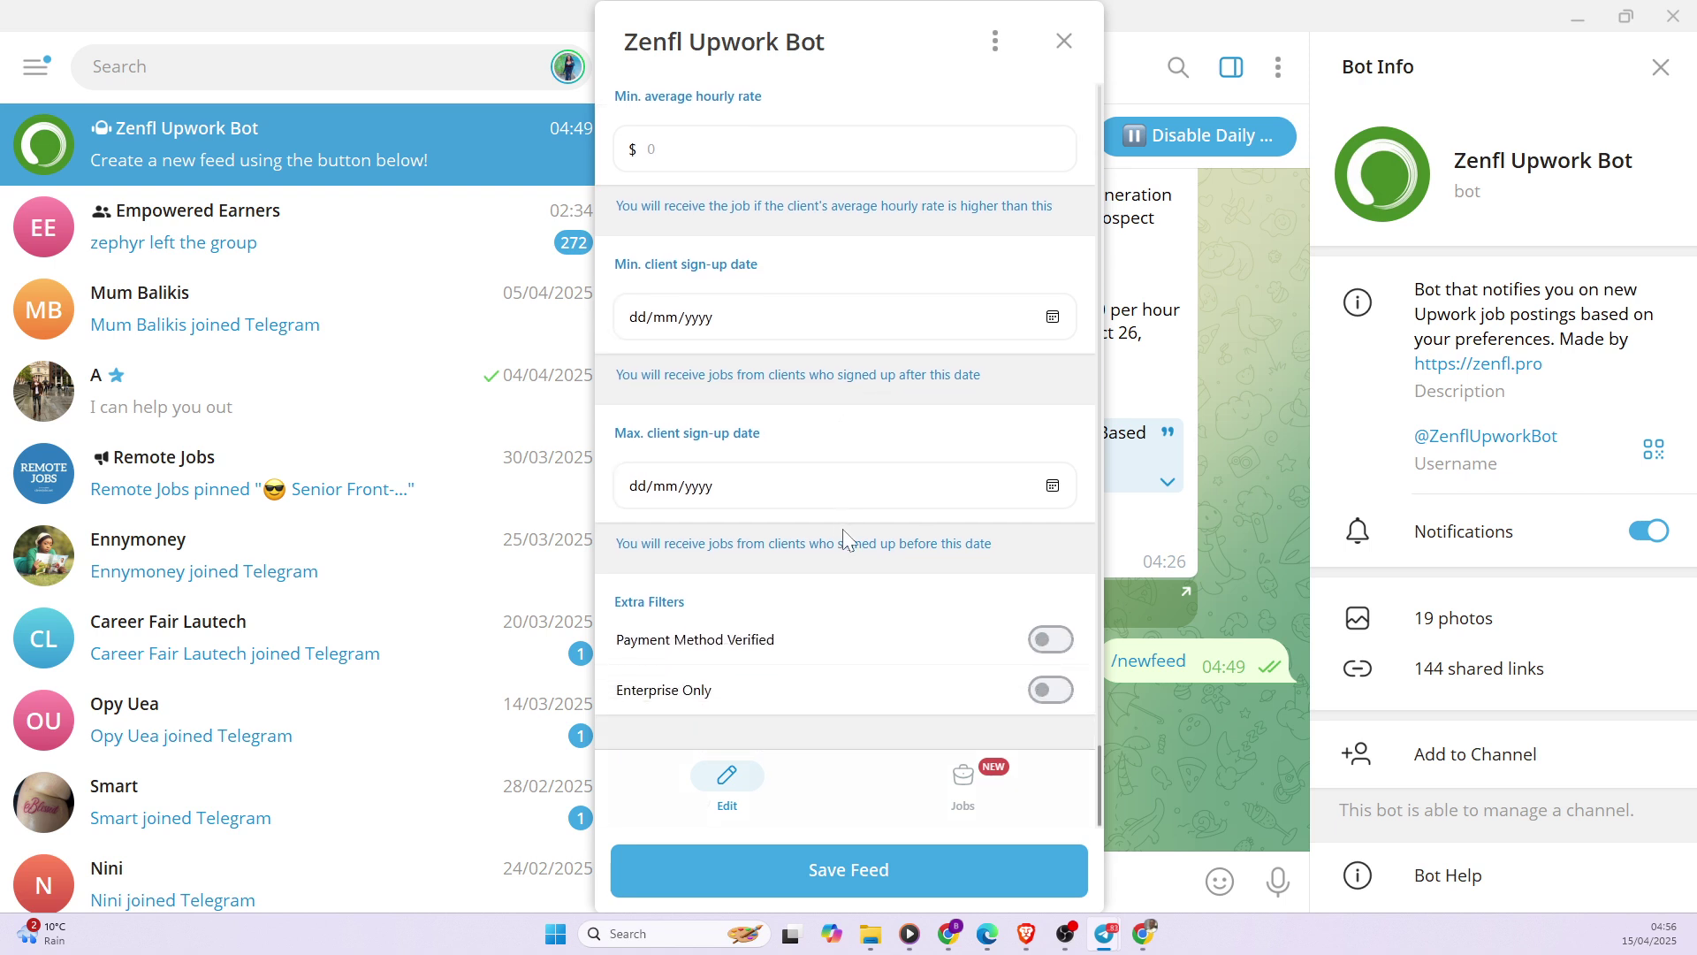
scroll(844, 516, up, 3)
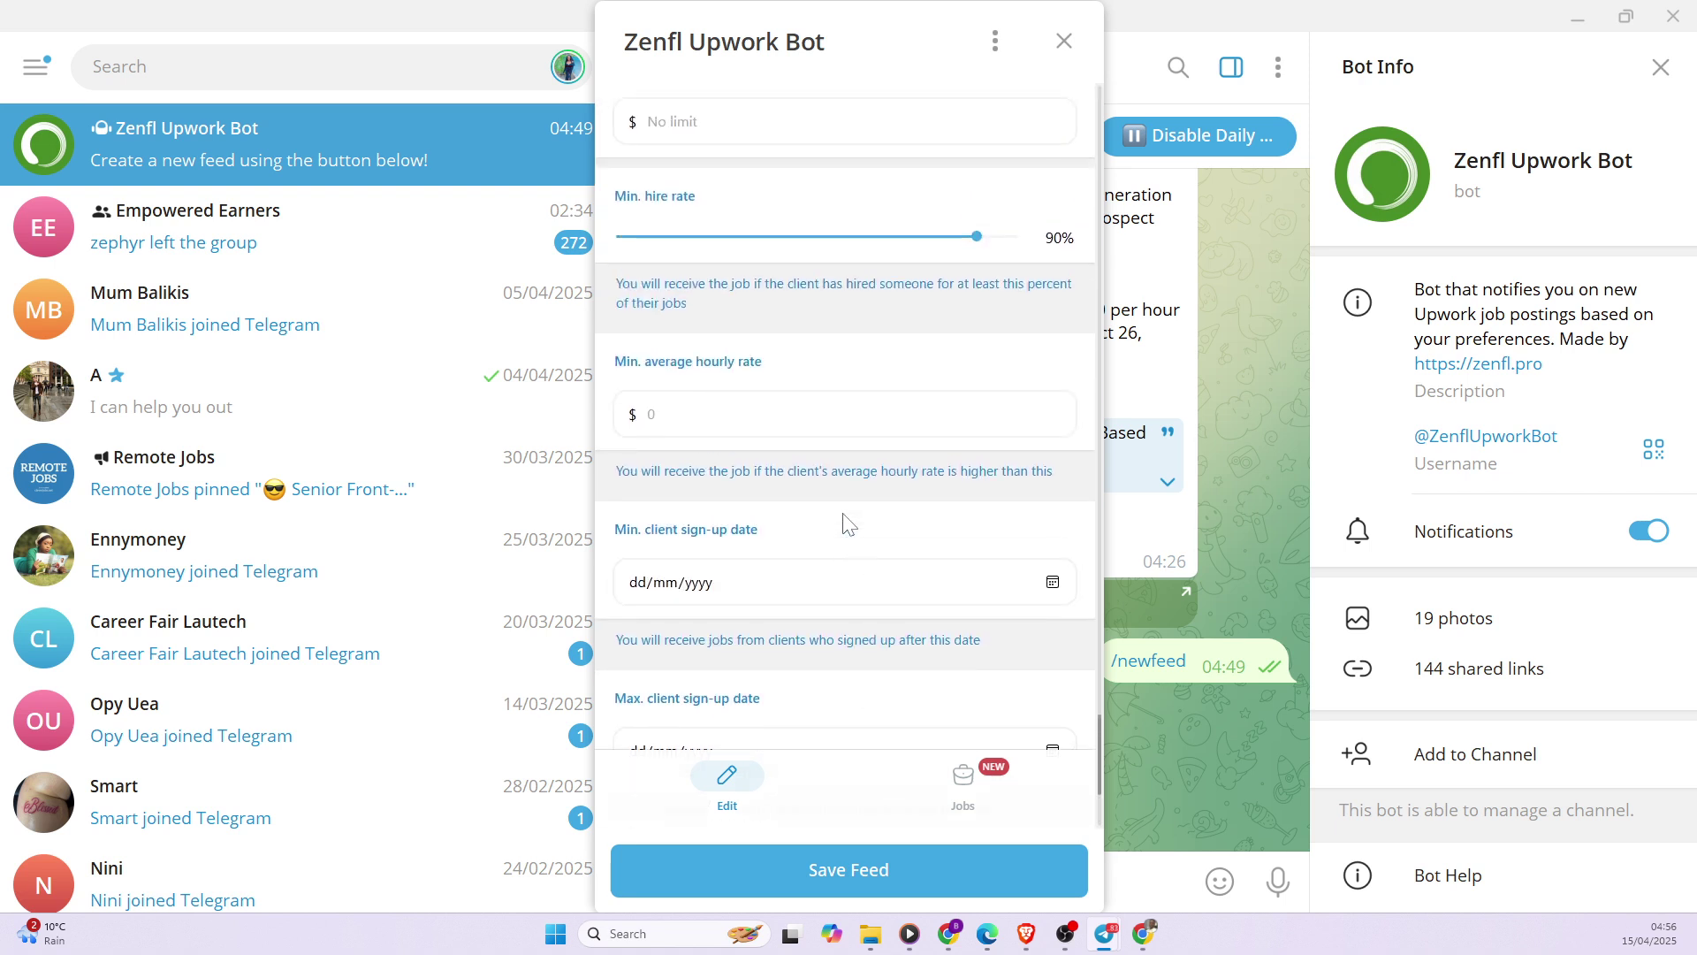
scroll(844, 522, down, 3)
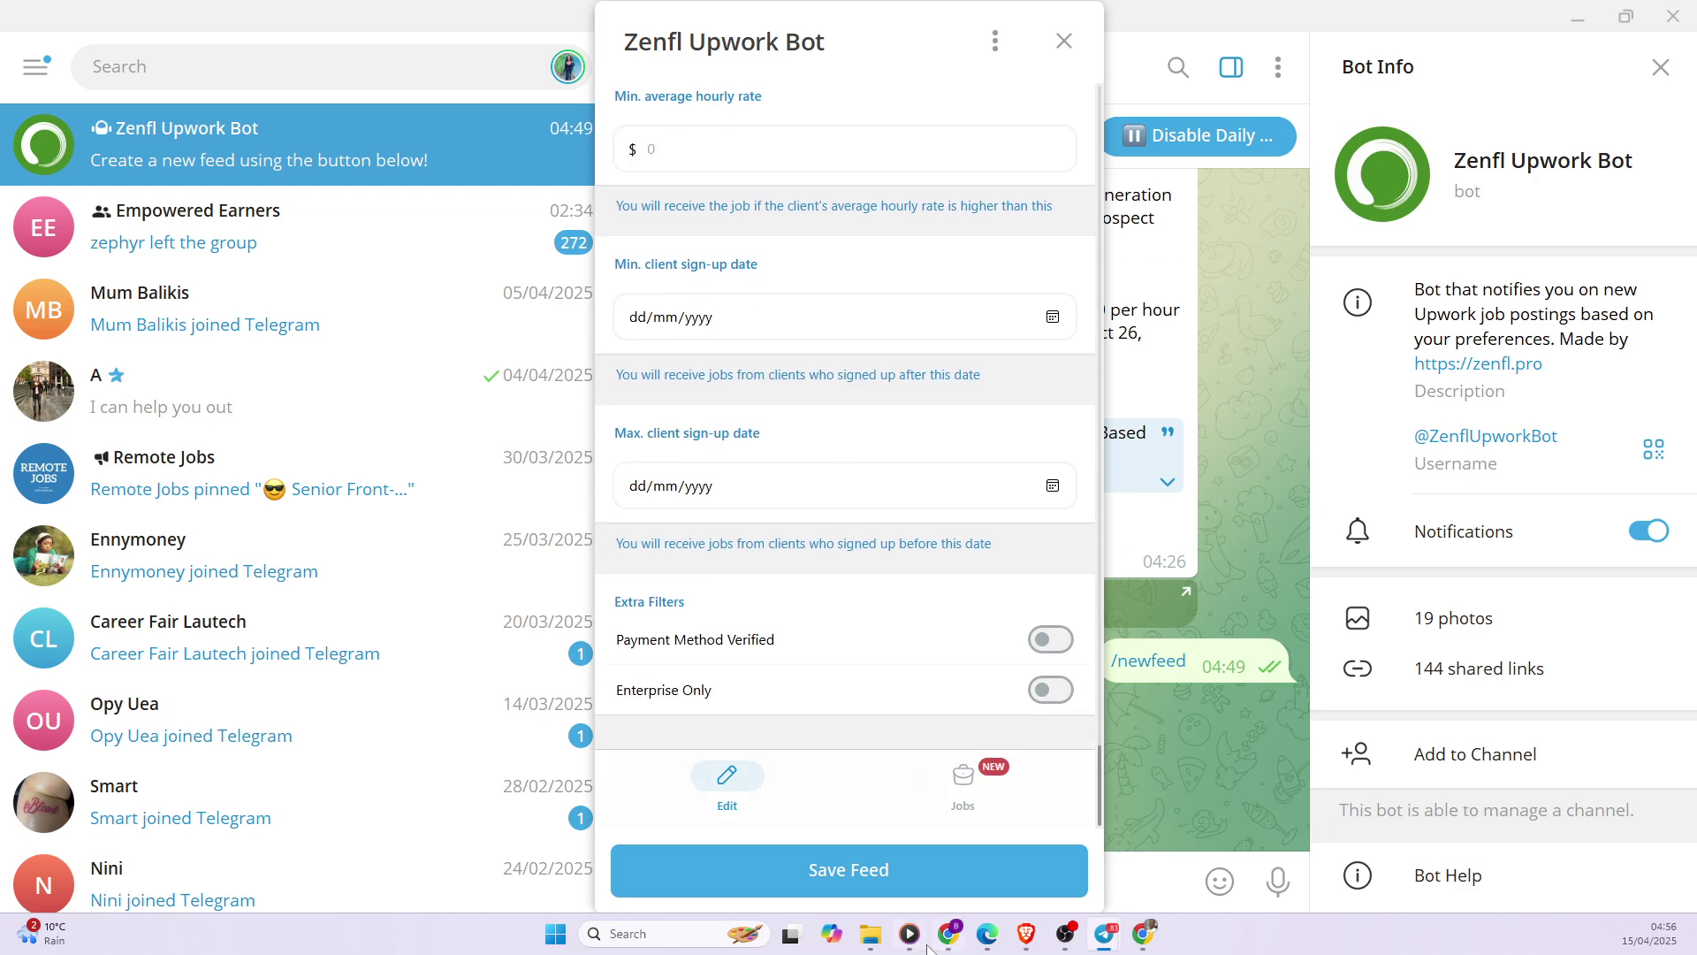
- Save the Data Analyst feed with Save Feed and get the bot's success message
click(863, 875)
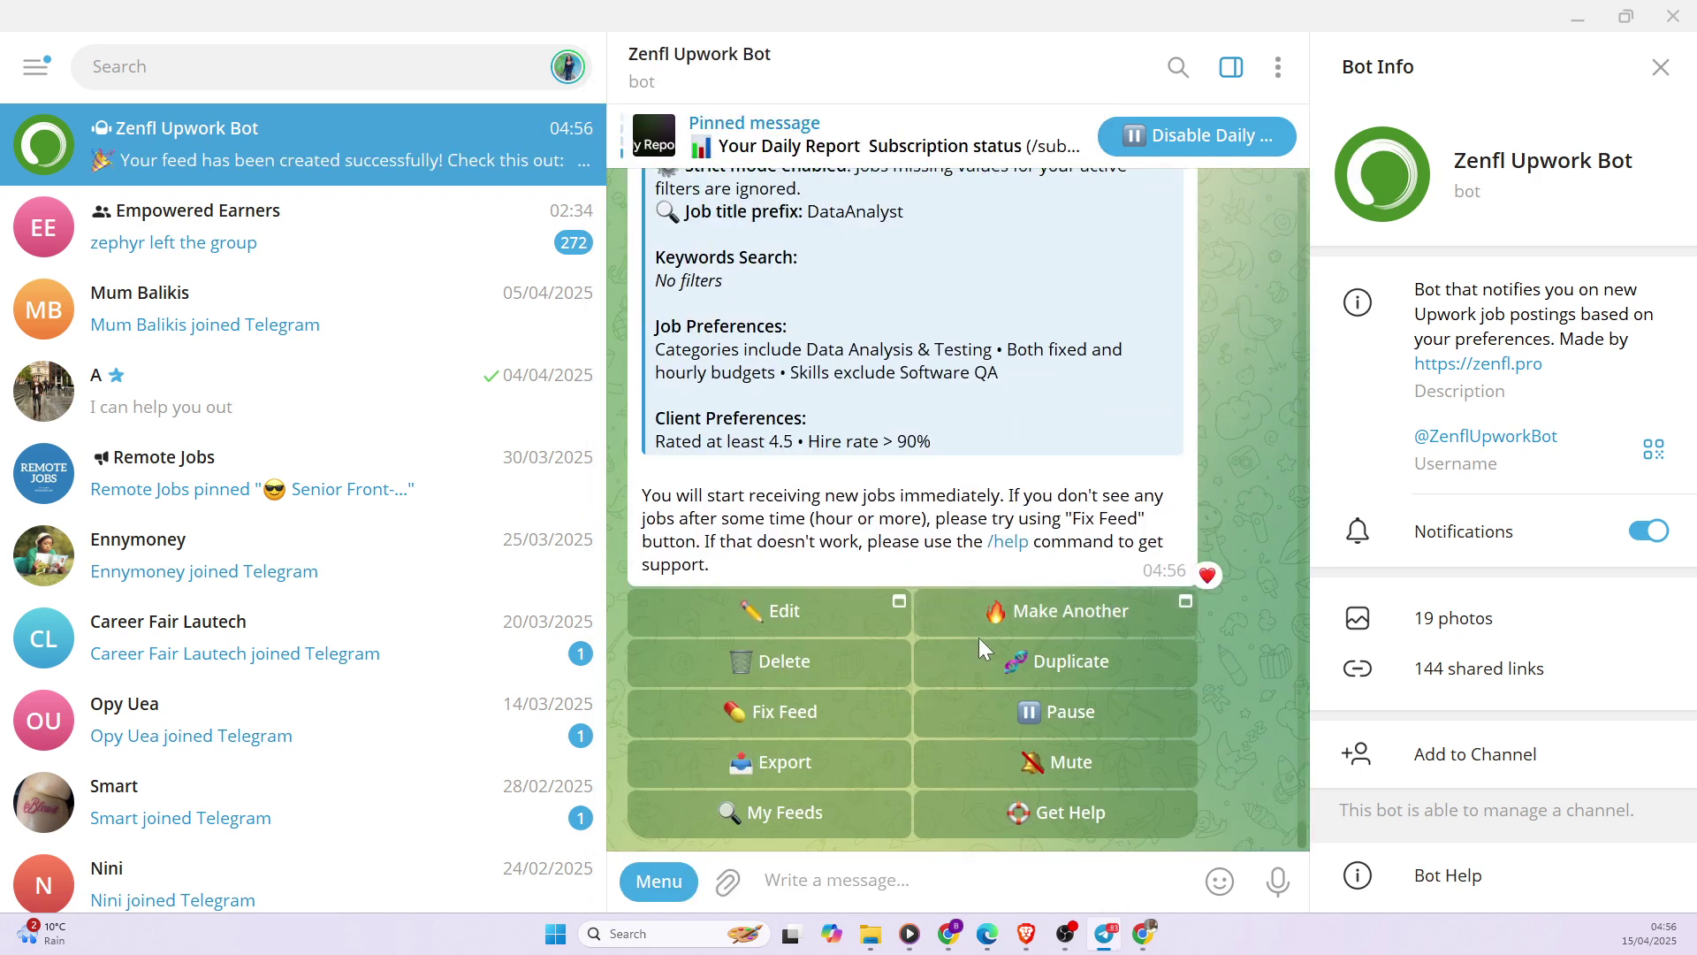